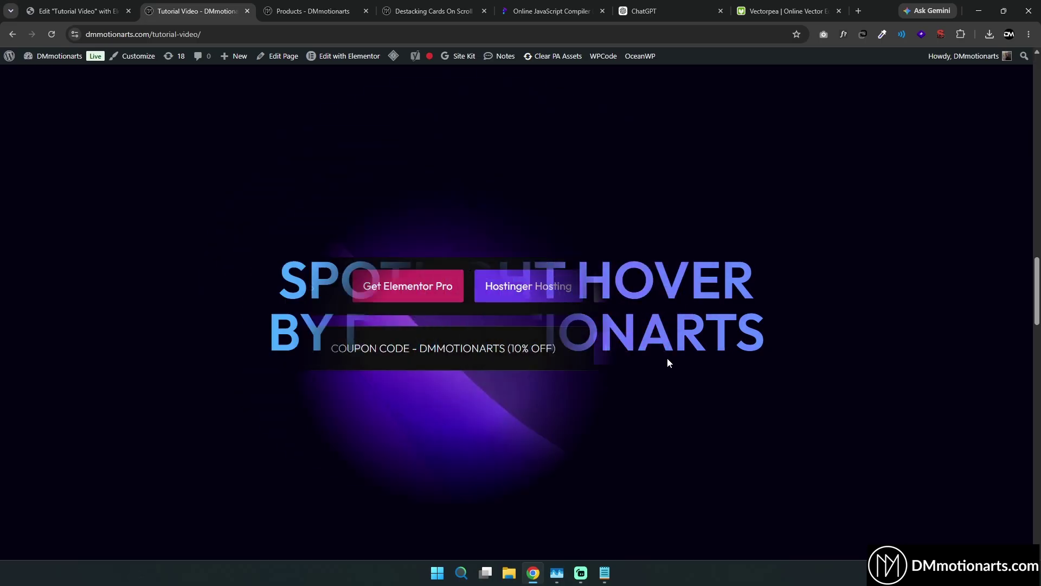
# Examine the circular and star-shaped spotlight hover effects in the two demo sections of the Tutorial Video page
pyautogui.scroll(-5, 321, 274)
pyautogui.scroll(-4, 413, 146)
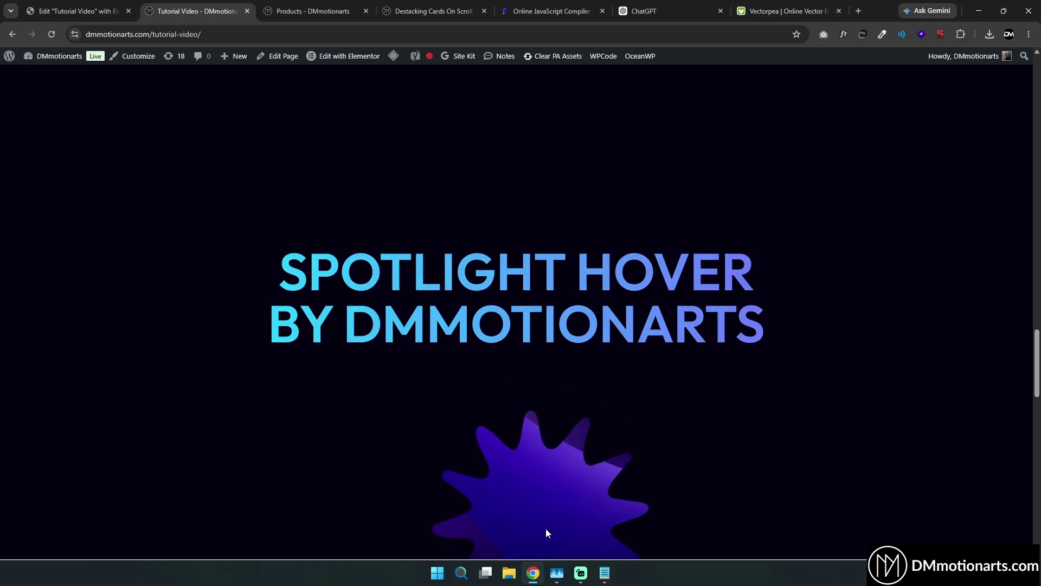
pyautogui.scroll(4, 570, 343)
pyautogui.scroll(2, 514, 227)
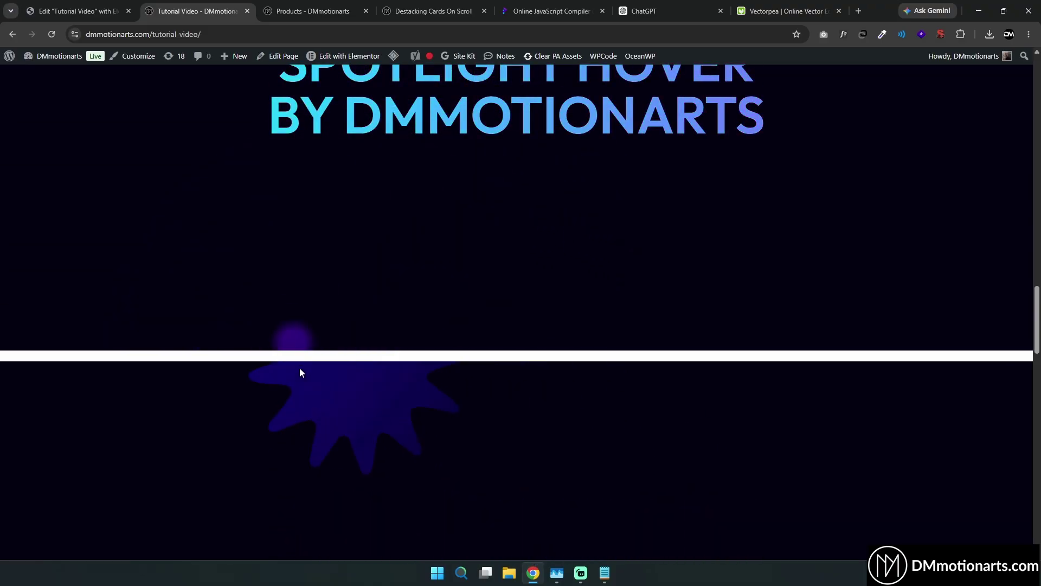
pyautogui.scroll(-4, 486, 396)
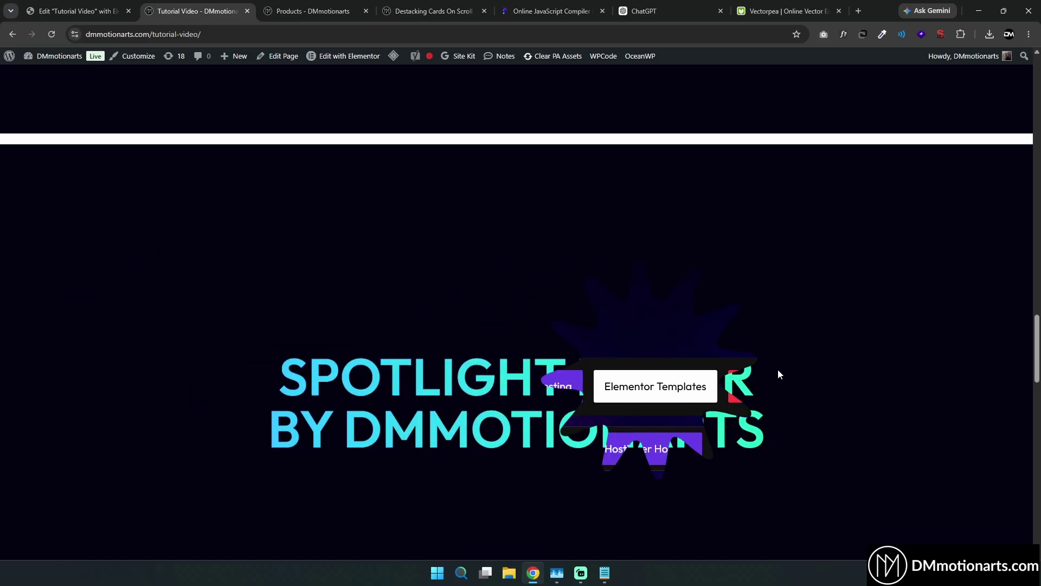
pyautogui.scroll(-2, 778, 369)
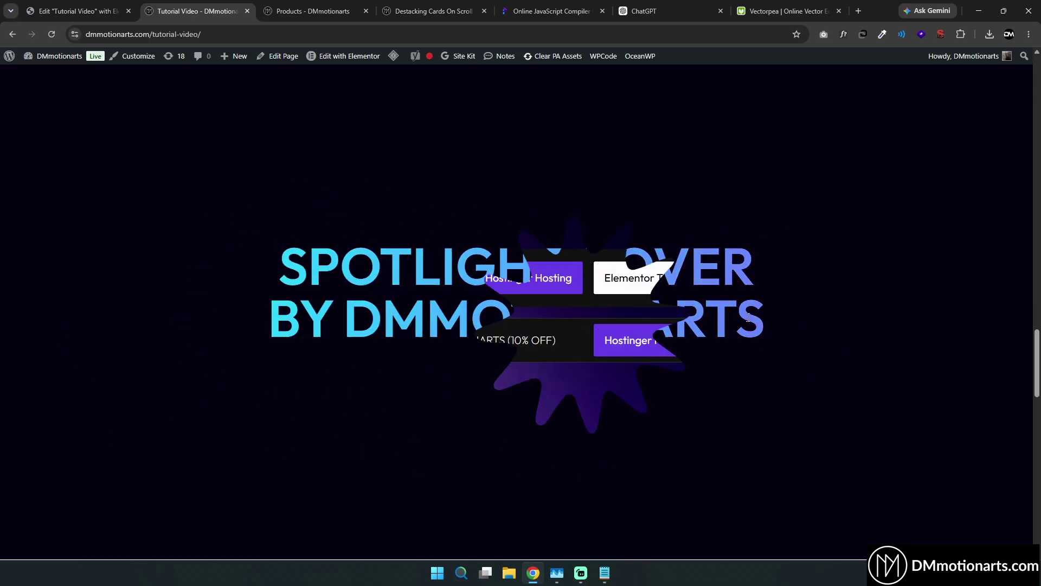
pyautogui.scroll(-4, 300, 312)
pyautogui.scroll(3, 486, 409)
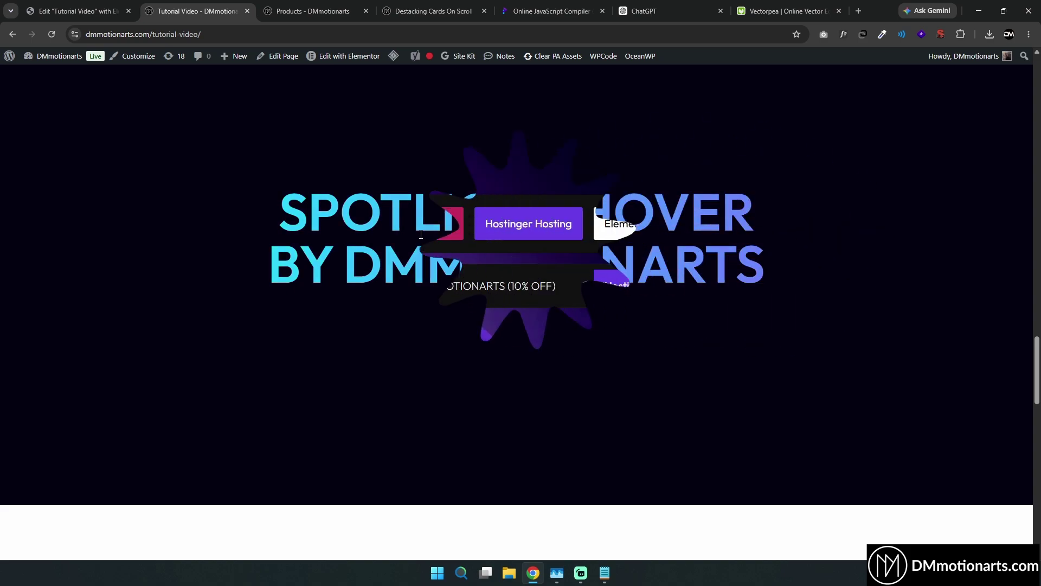
pyautogui.scroll(-1, 434, 260)
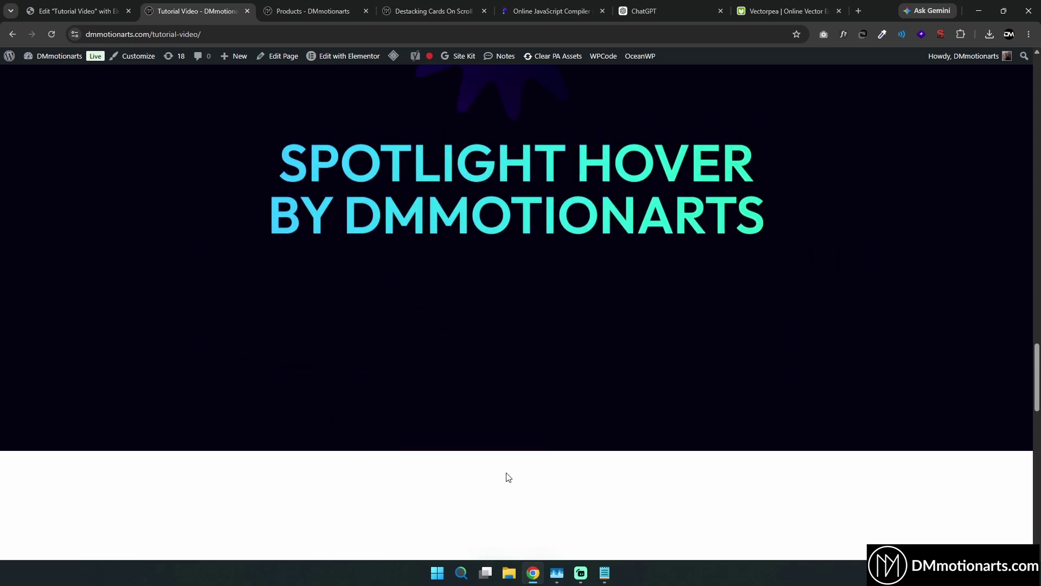
pyautogui.scroll(3, 506, 477)
pyautogui.scroll(-4, 484, 244)
pyautogui.scroll(4, 517, 296)
pyautogui.scroll(2, 344, 232)
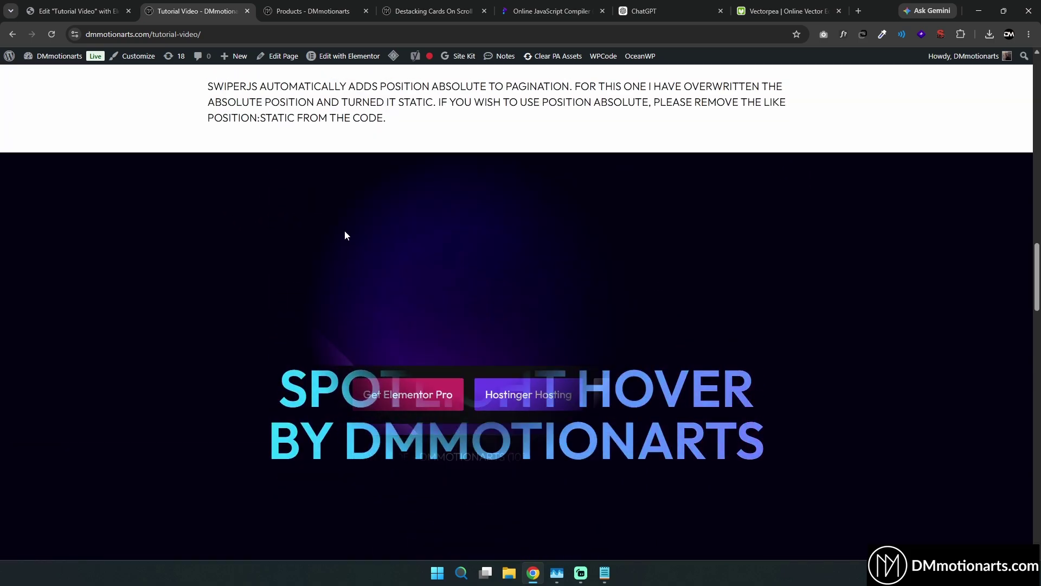
pyautogui.scroll(-2, 384, 319)
# Review the Custom Sliders Carousels free template's download options and the code block in the Destacking Cards tutorial
pyautogui.click(102, 4)
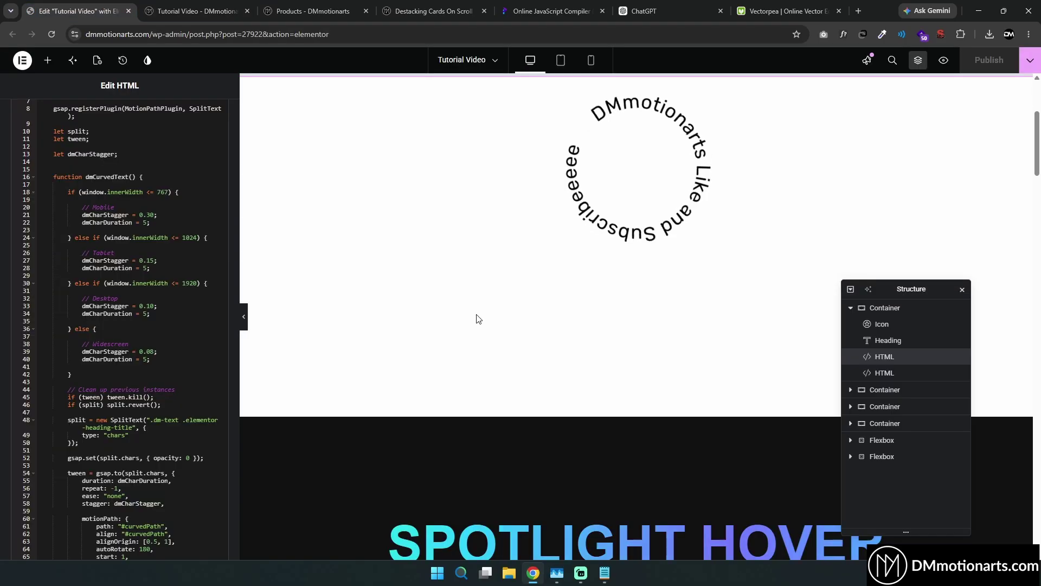
pyautogui.scroll(4, 544, 330)
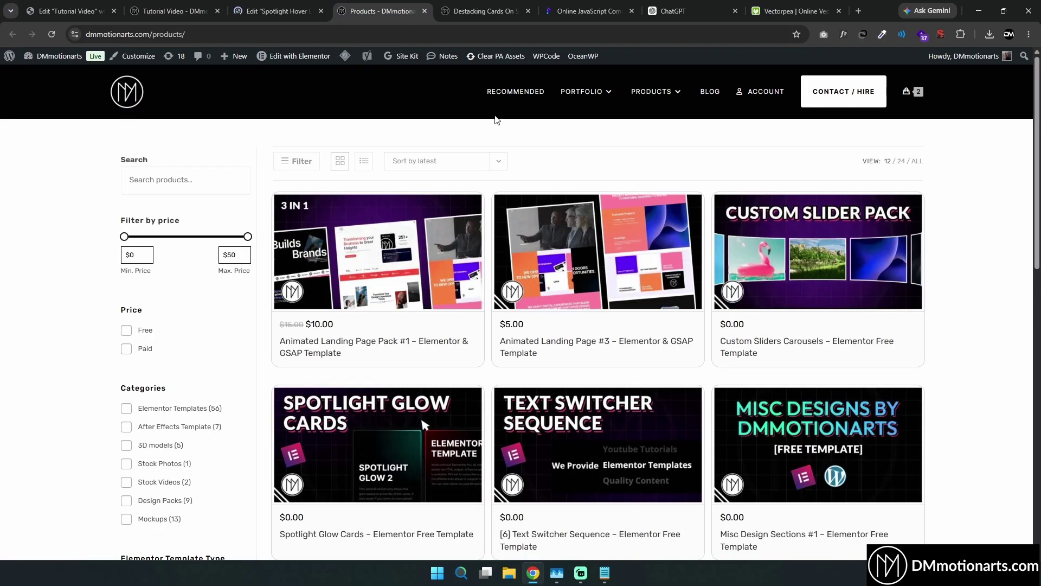
pyautogui.click(832, 271)
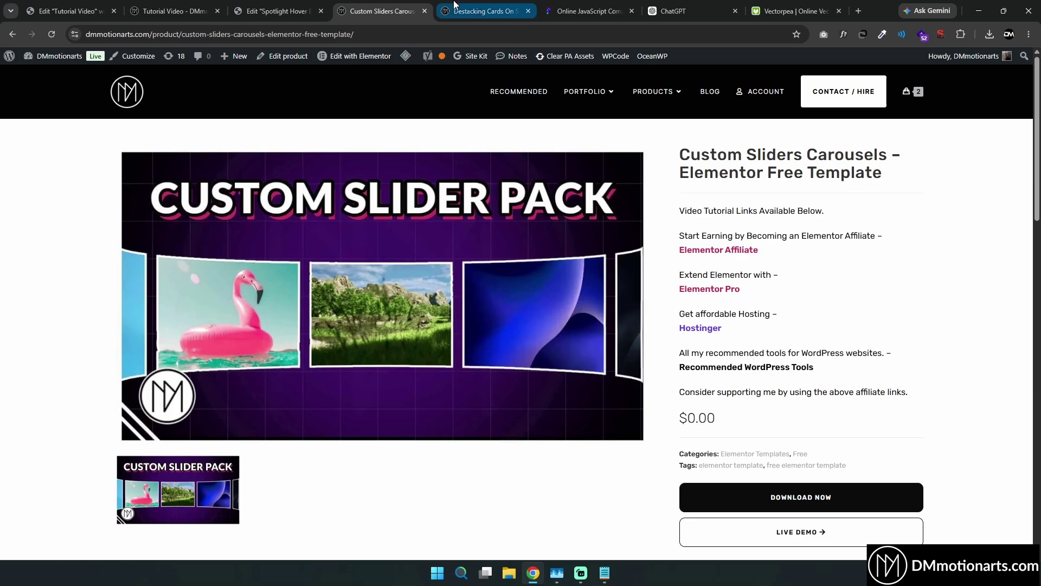
pyautogui.click(454, 5)
pyautogui.scroll(-1, 367, 181)
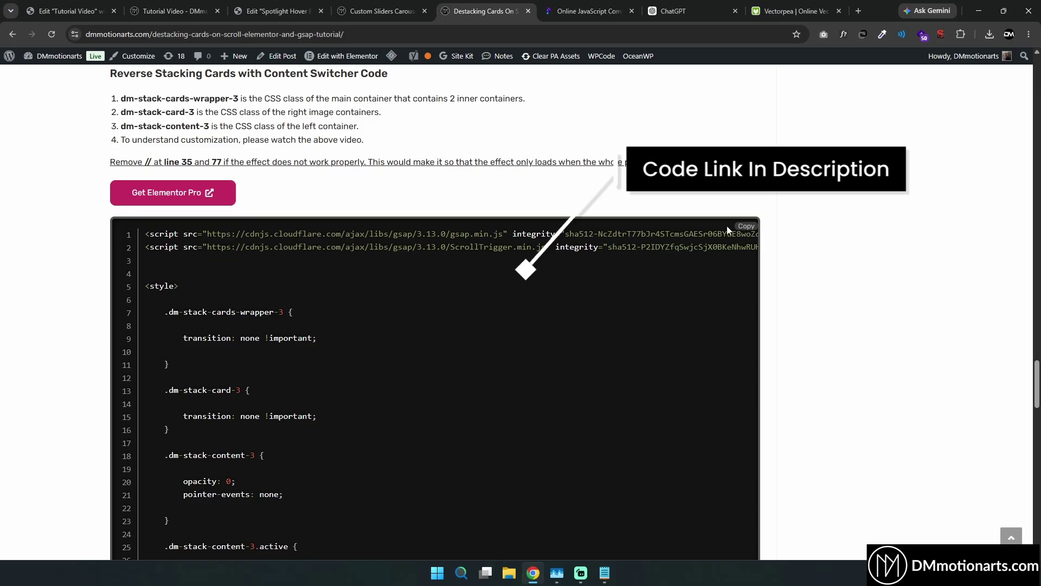
pyautogui.click(384, 6)
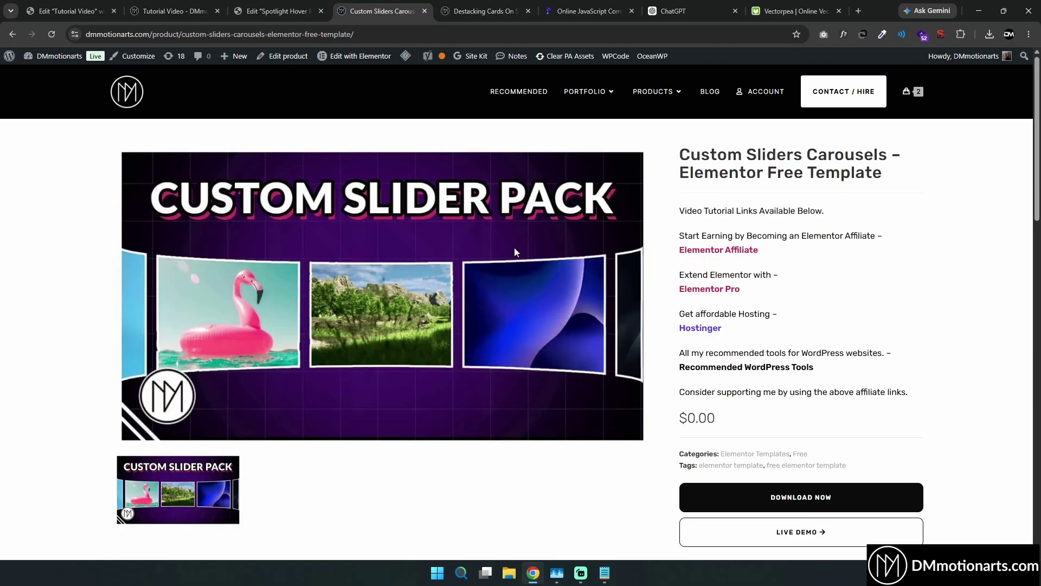
pyautogui.click(795, 502)
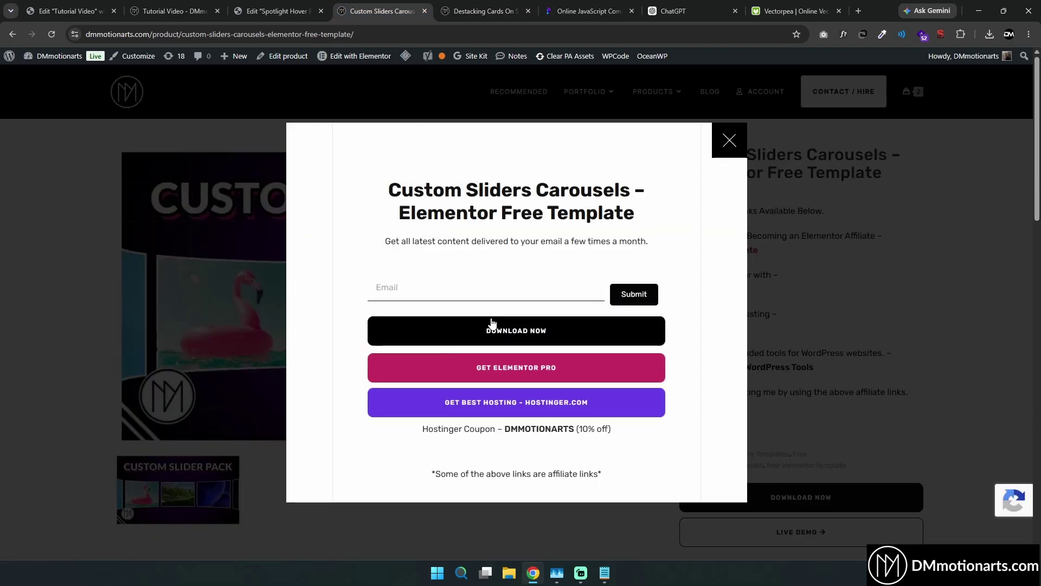
pyautogui.click(727, 139)
# In the Elementor editor for Tutorial Video, collapse the Atomic widget groups and add a new container at the top of the page
pyautogui.click(169, 11)
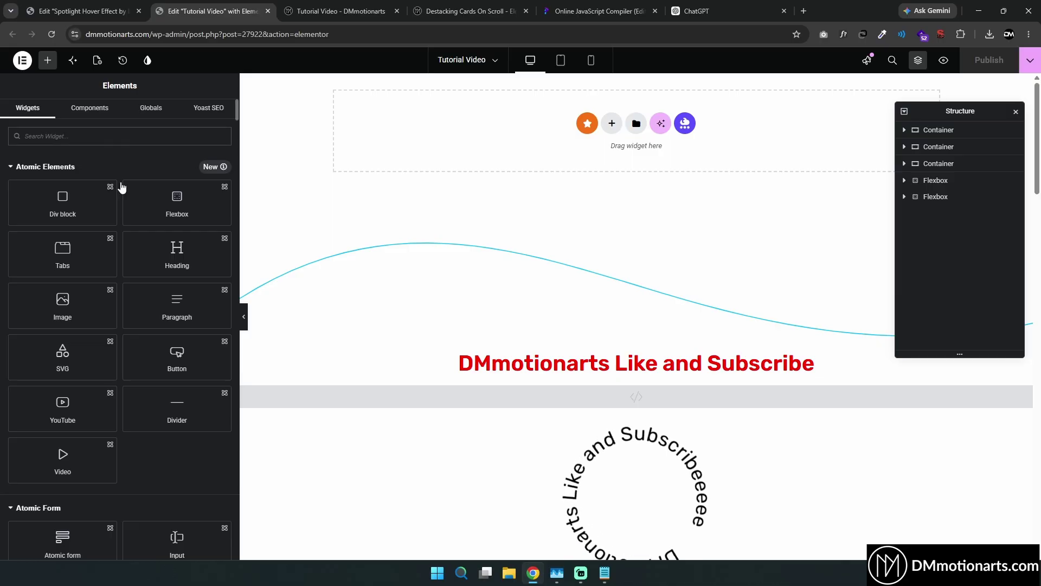
pyautogui.click(33, 167)
pyautogui.click(42, 193)
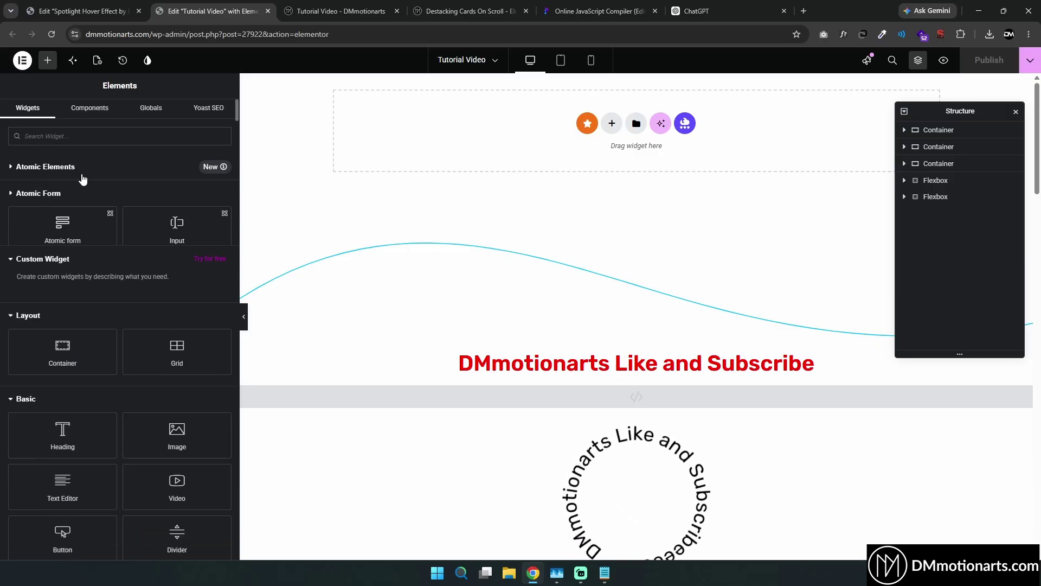
pyautogui.click(76, 167)
pyautogui.click(42, 166)
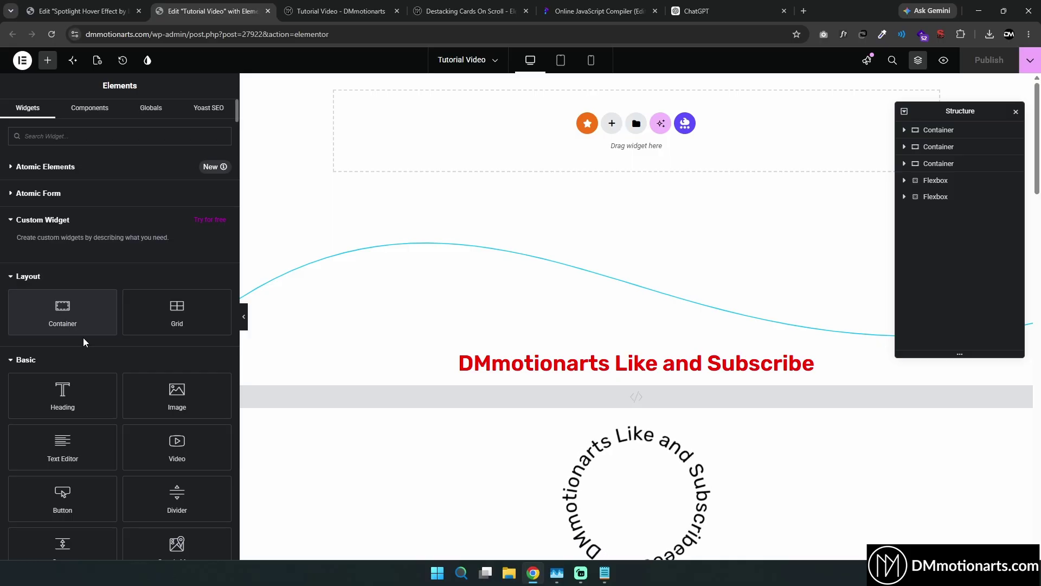
pyautogui.moveTo(70, 323); pyautogui.dragTo(528, 144)
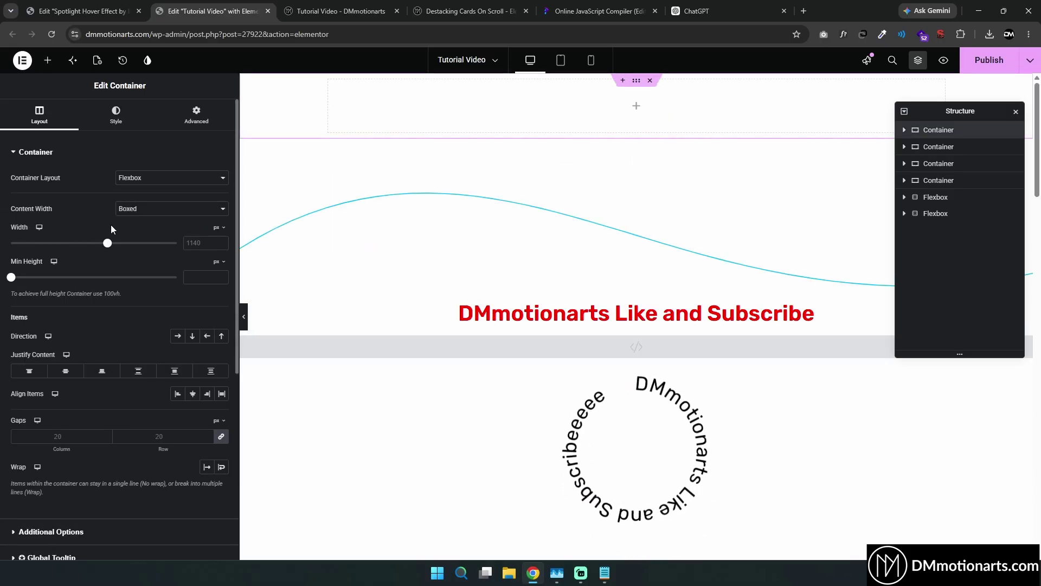
# Set the new container's content width to Full Width and its minimum height to 100 vh
pyautogui.click(139, 211)
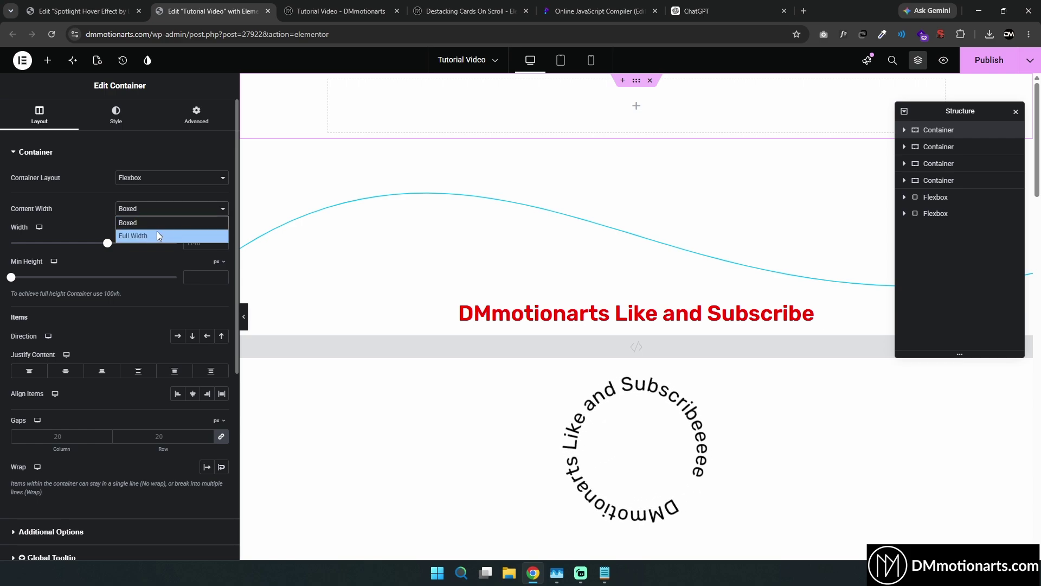
pyautogui.click(179, 222)
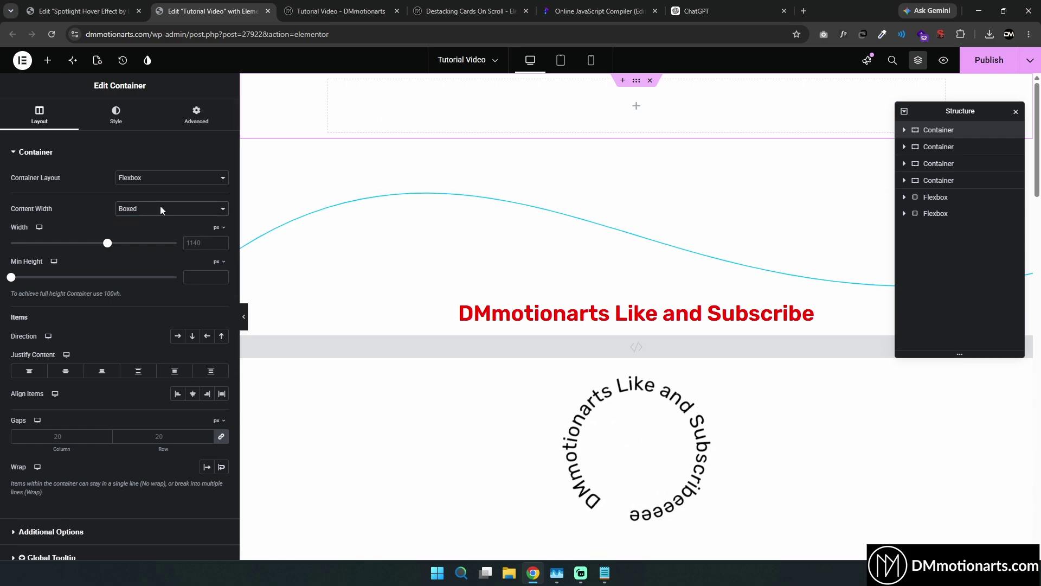
pyautogui.click(128, 210)
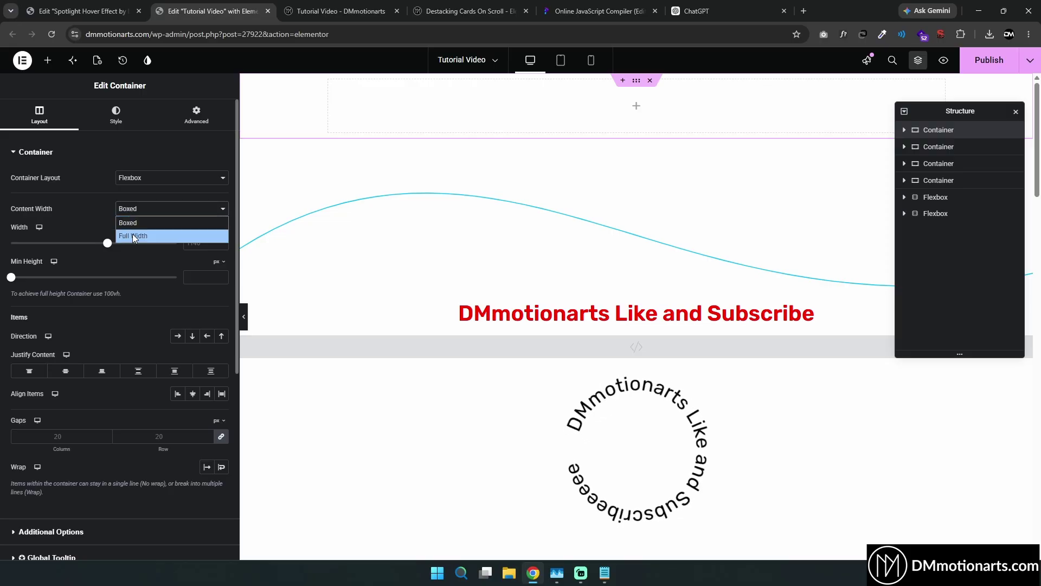
pyautogui.click(147, 236)
pyautogui.click(219, 261)
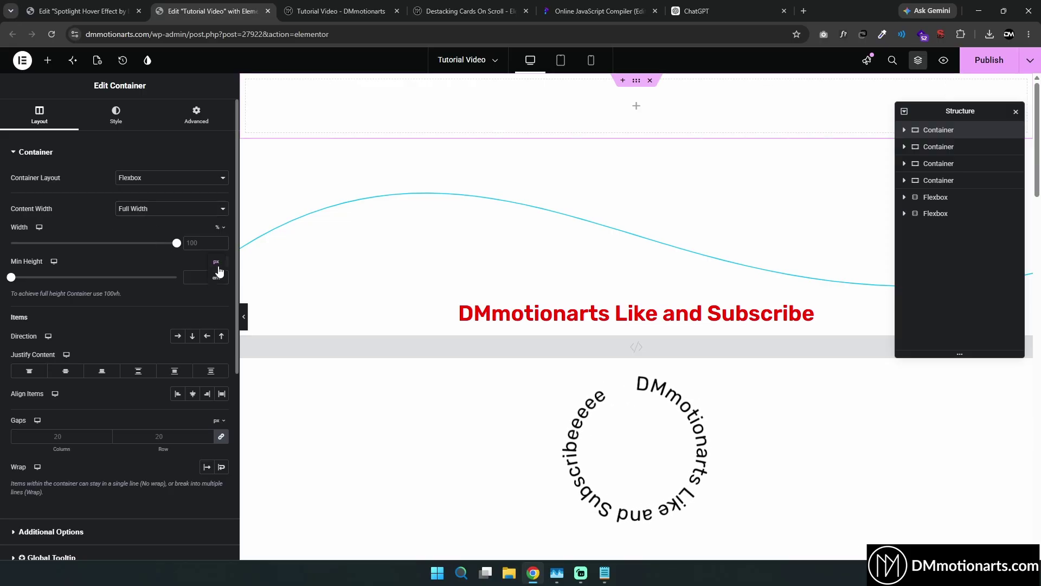
pyautogui.click(220, 304)
pyautogui.click(200, 277)
pyautogui.write('100')
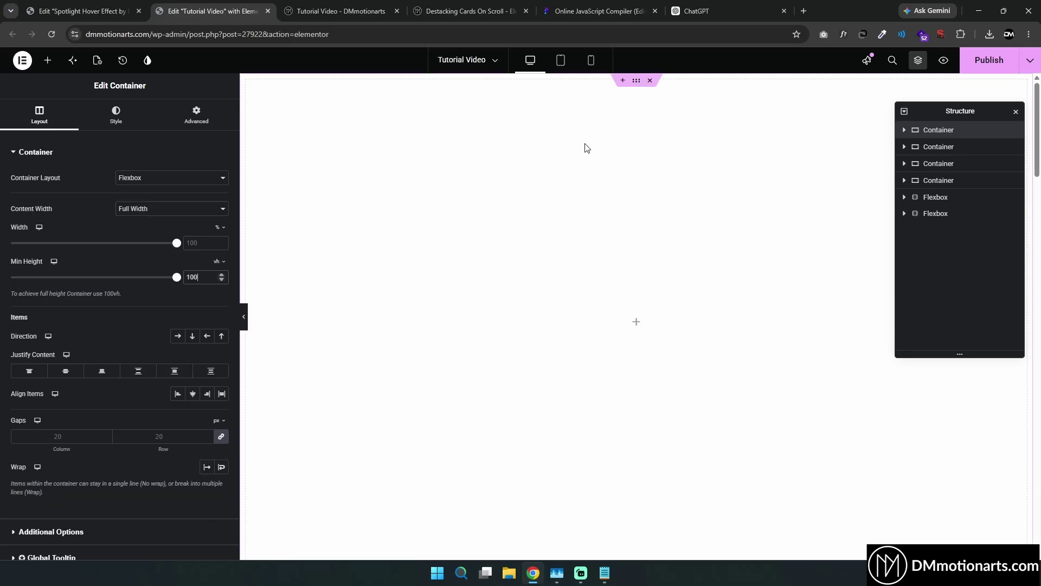
# Rename the new top container as Spotlight Wrapper in the page structure
pyautogui.click(115, 114)
pyautogui.doubleClick(938, 129)
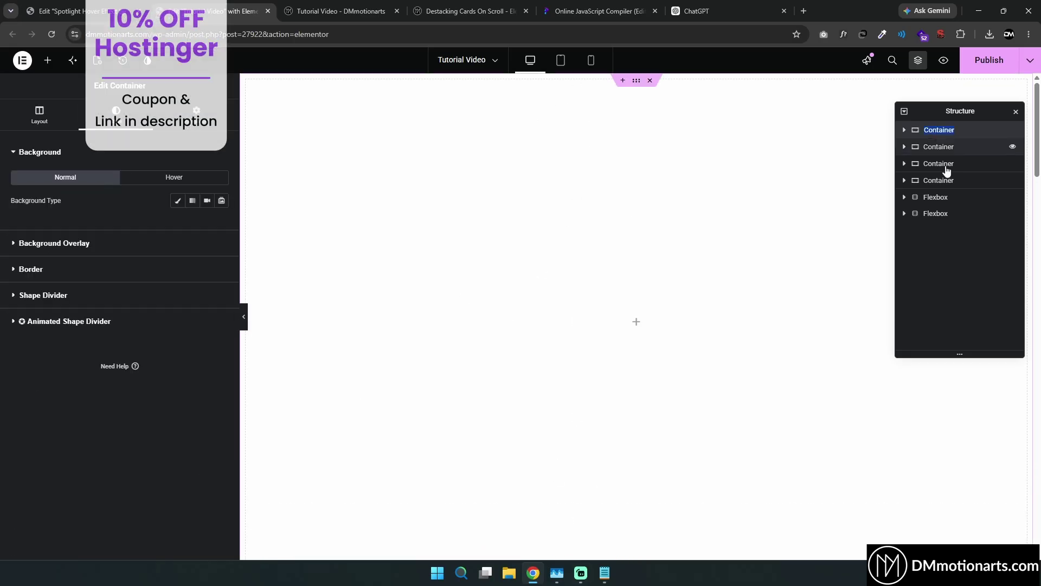
pyautogui.write('Spotlight')
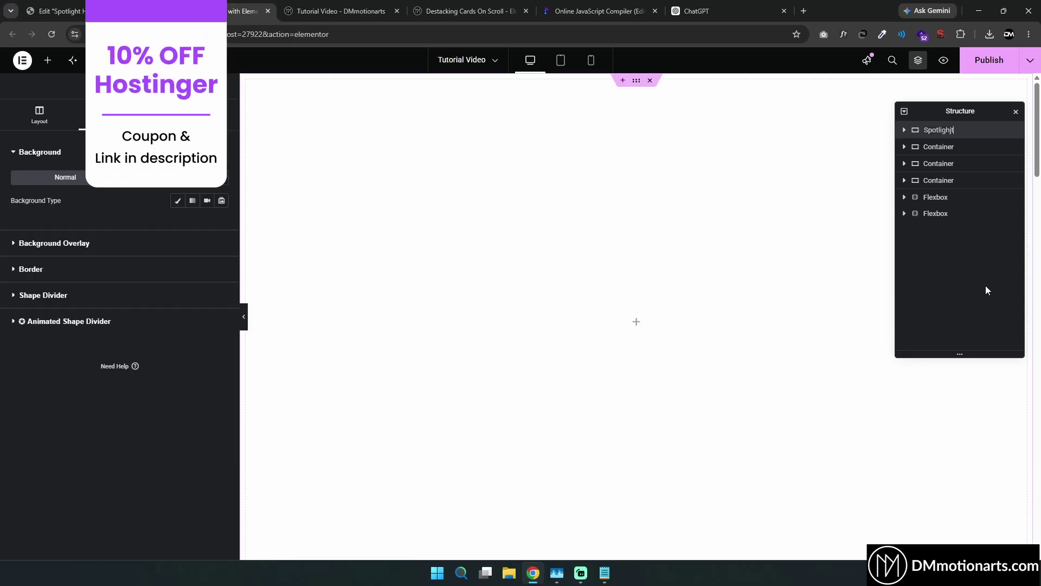
pyautogui.write(' Wrapper')
pyautogui.press('Return')
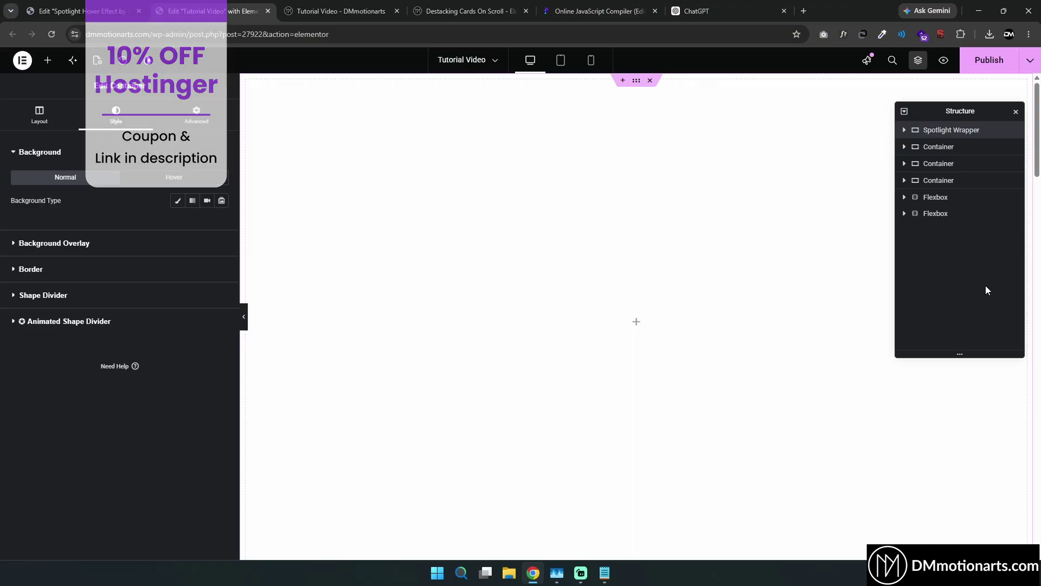
pyautogui.rightClick(695, 175)
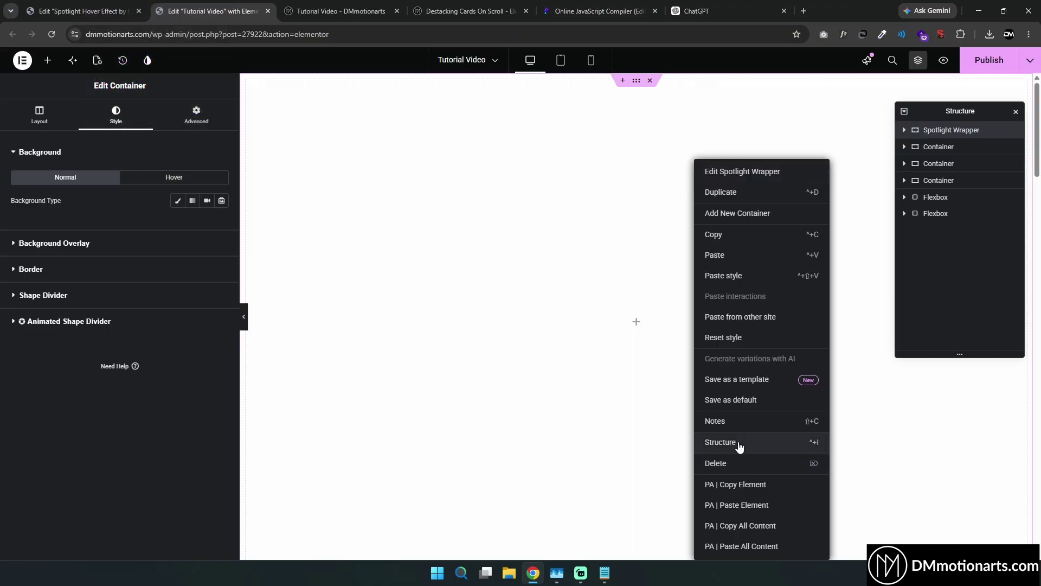
pyautogui.click(215, 76)
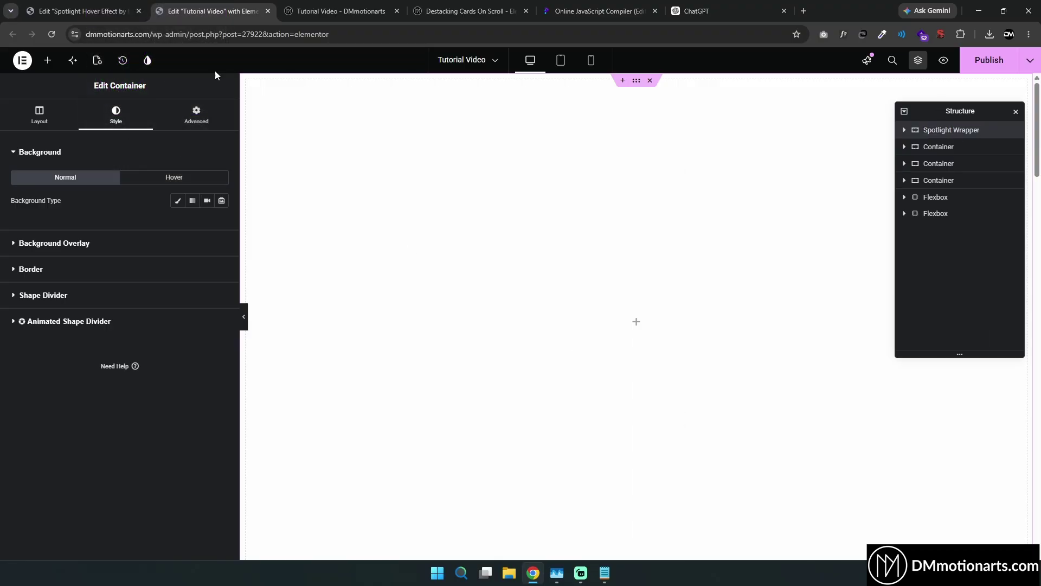
pyautogui.click(917, 64)
pyautogui.click(916, 64)
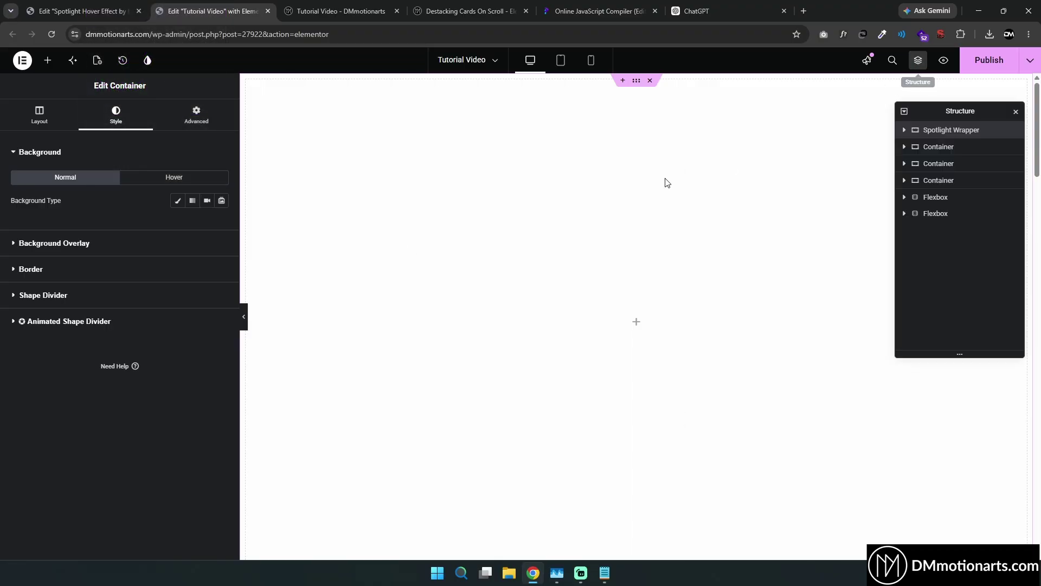
# Give the Spotlight Wrapper container a classic solid background in a very dark purple
pyautogui.click(172, 200)
pyautogui.click(221, 223)
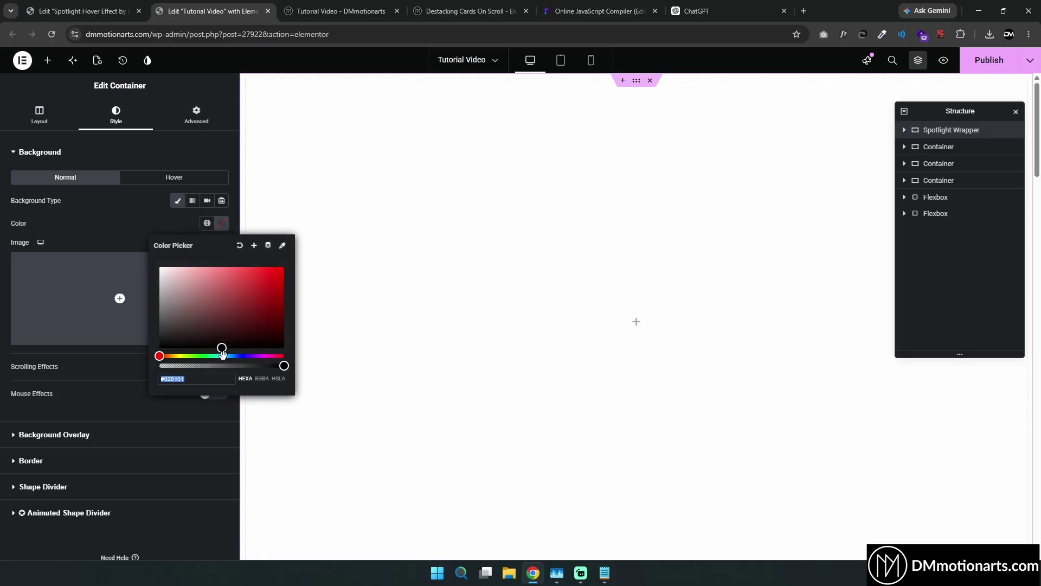
pyautogui.moveTo(235, 354); pyautogui.dragTo(253, 356)
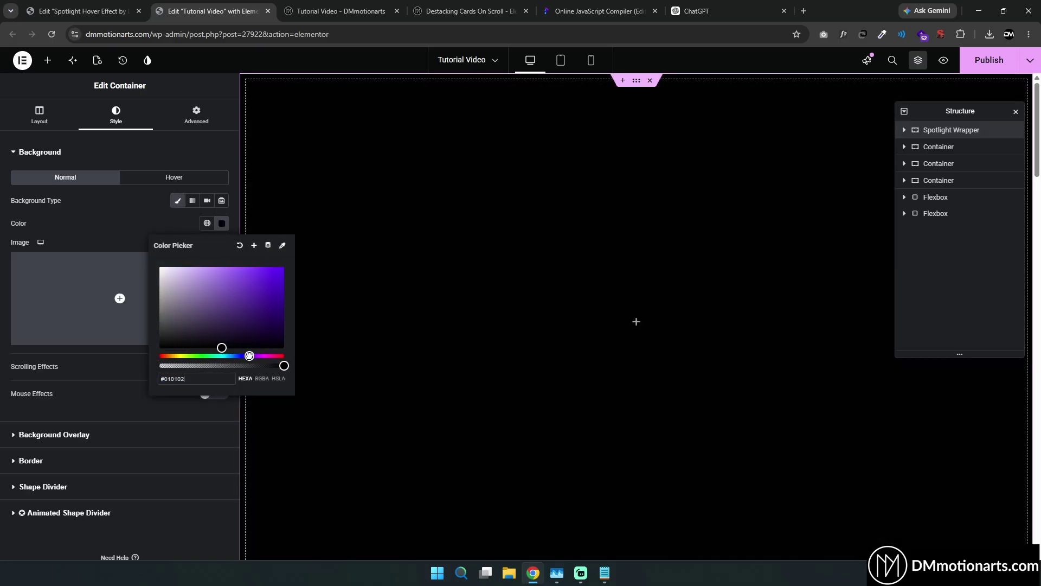
pyautogui.moveTo(244, 294); pyautogui.dragTo(284, 336)
pyautogui.click(255, 325)
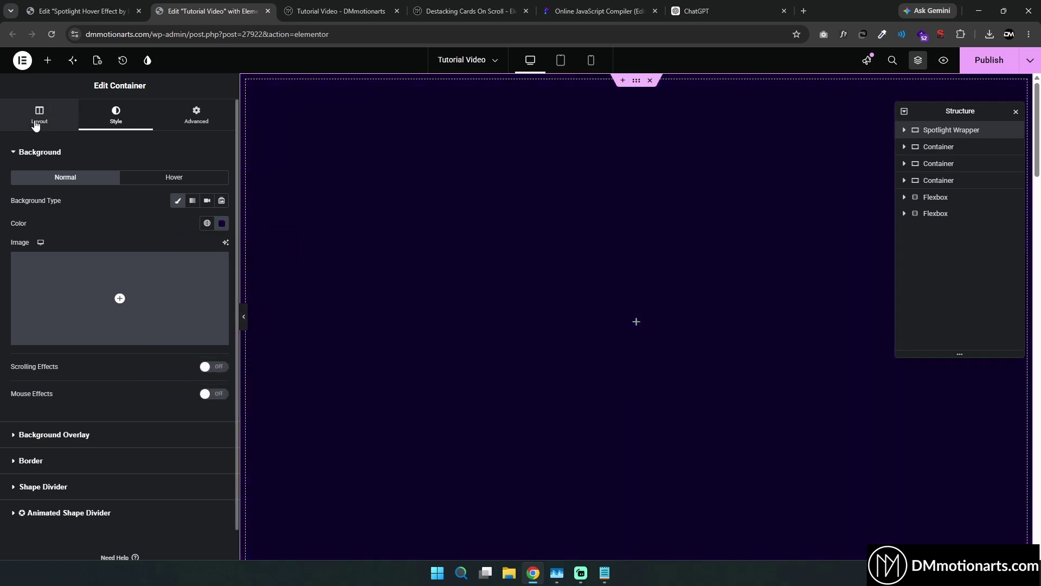
pyautogui.click(505, 282)
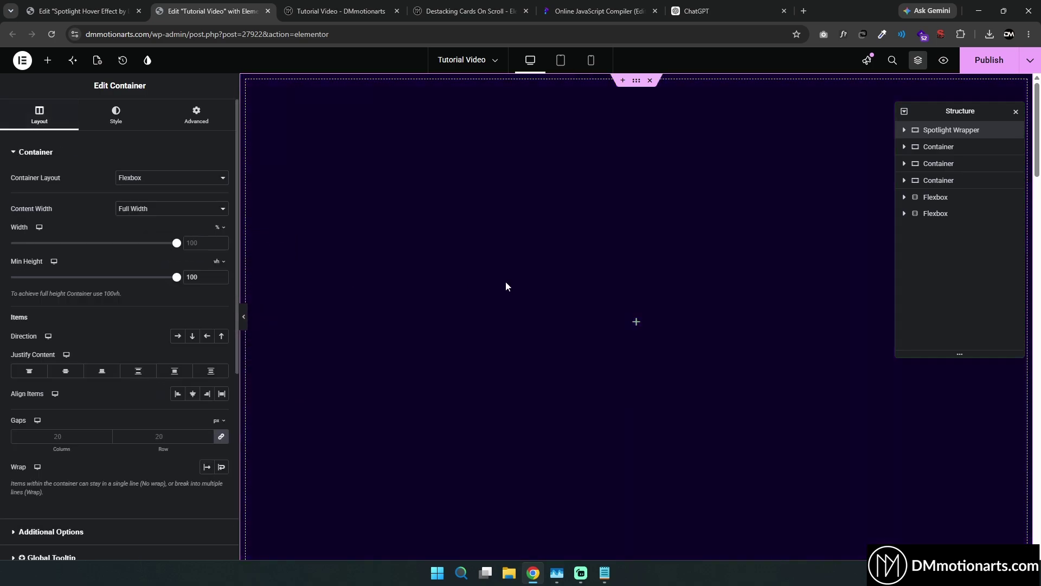
# Add a container inside Spotlight Wrapper and set its content width to Full Width
pyautogui.click(45, 64)
pyautogui.write('d')
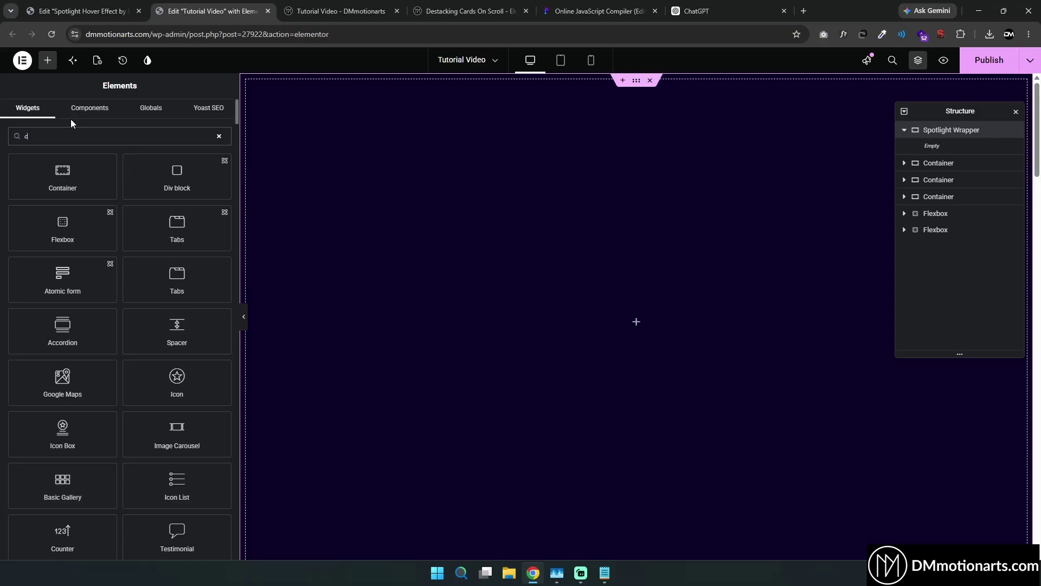
pyautogui.write('ontain')
pyautogui.moveTo(62, 173); pyautogui.dragTo(434, 291)
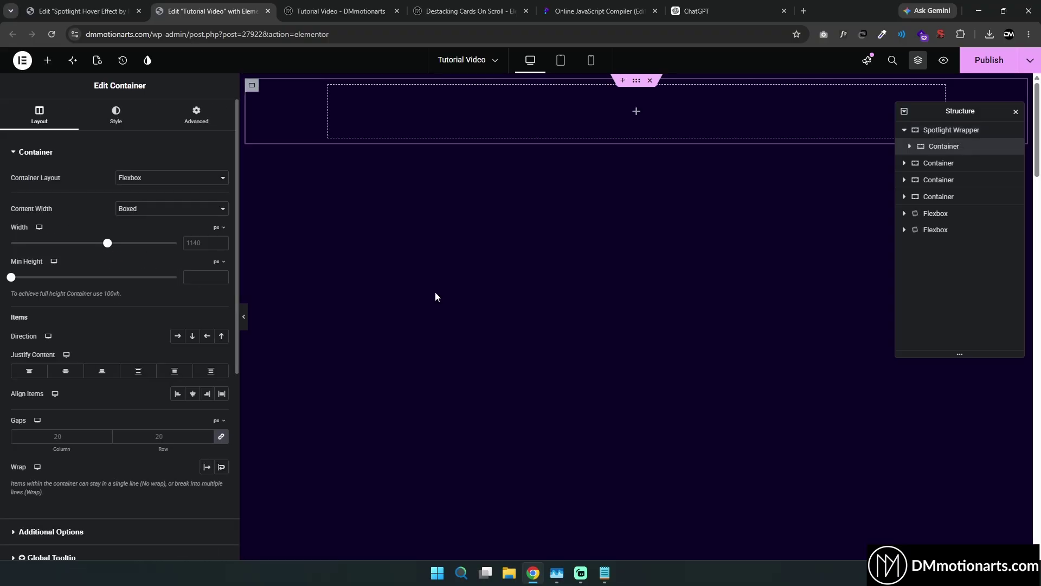
pyautogui.click(163, 209)
pyautogui.click(136, 232)
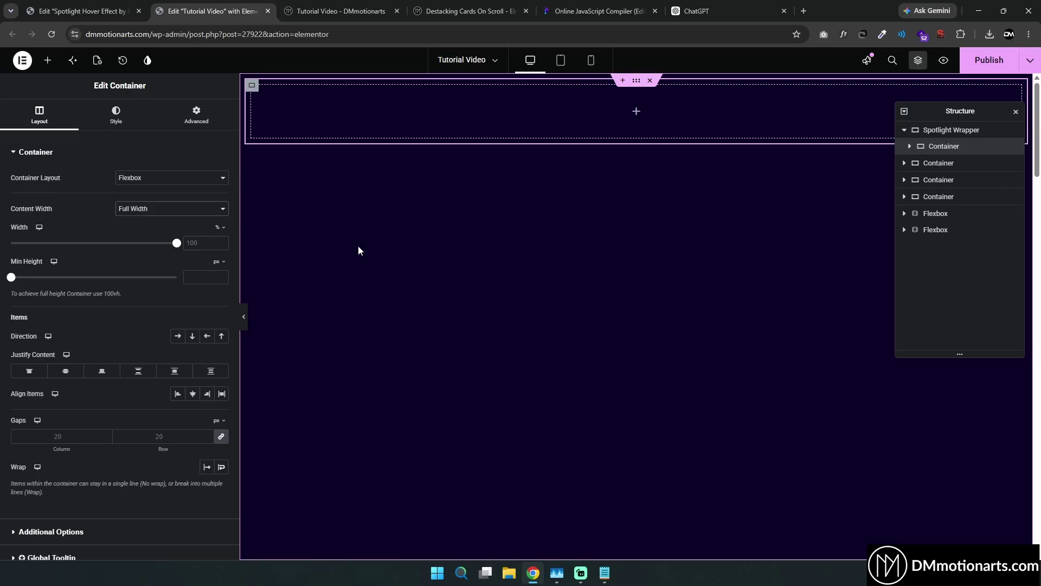
# Examine the finished spotlight hover effect on the live Tutorial Video page and return to the page editor
pyautogui.click(311, 7)
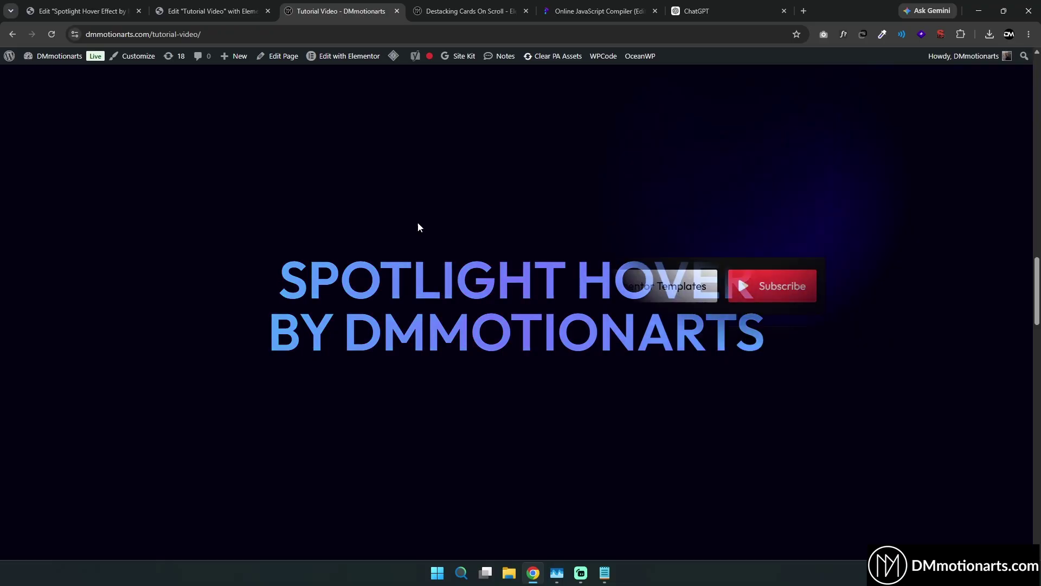
pyautogui.click(266, 10)
pyautogui.click(353, 10)
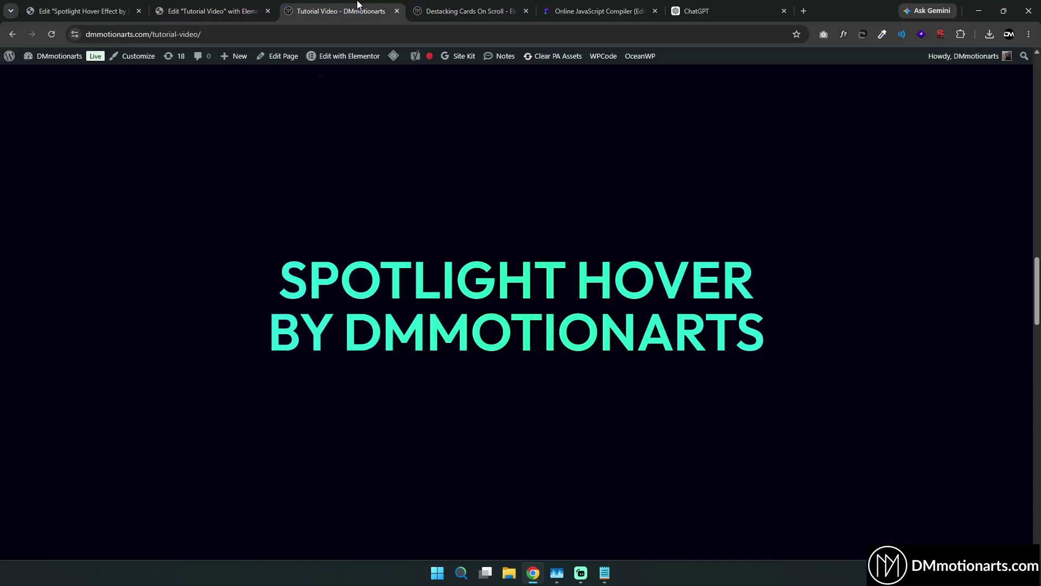
pyautogui.click(255, 9)
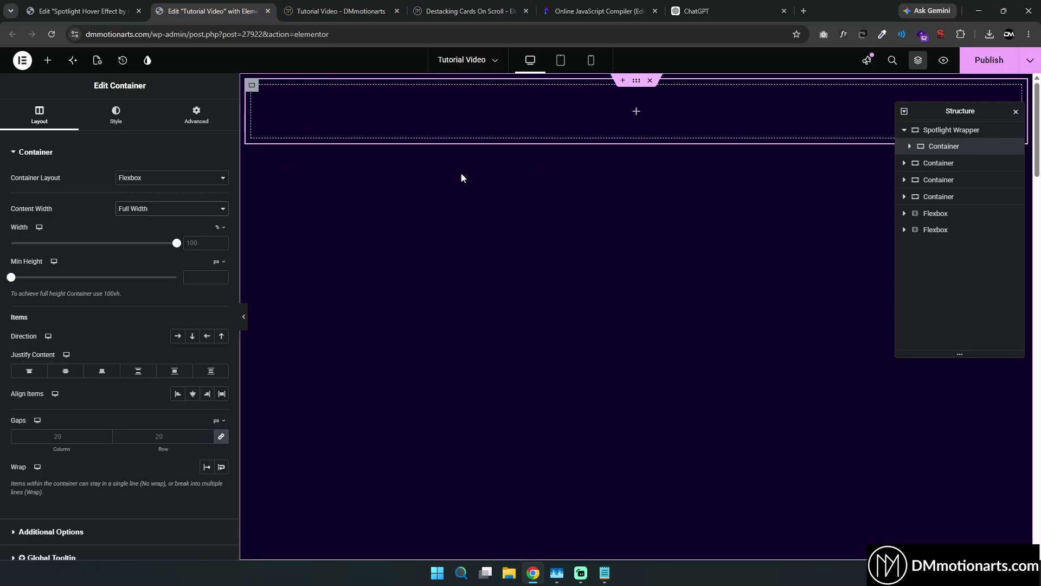
# Rename the container nested inside Spotlight Wrapper as Spotlight Revealer in the page structure
pyautogui.doubleClick(953, 150)
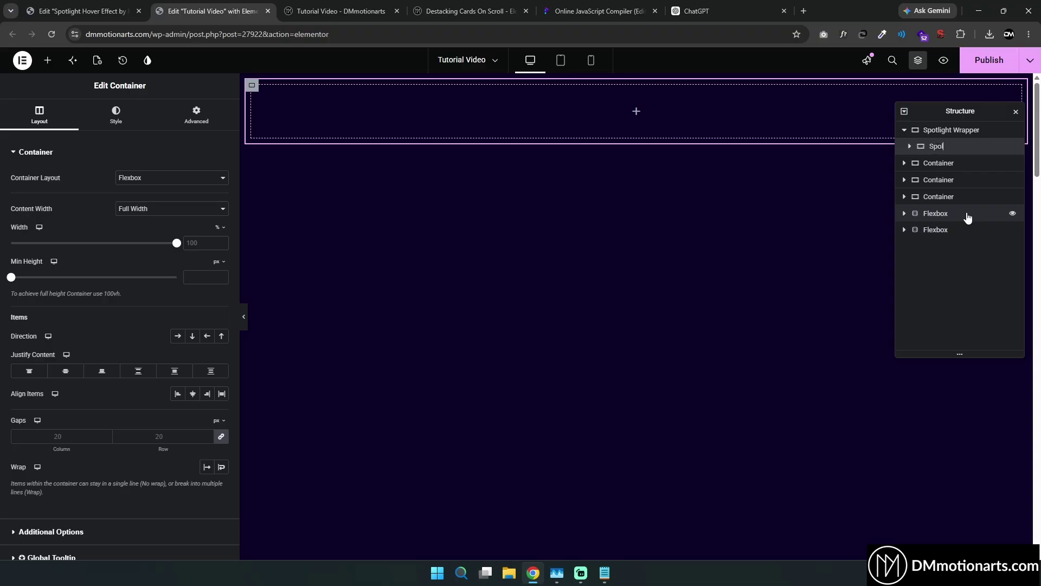
pyautogui.write('Spotlight Revealer')
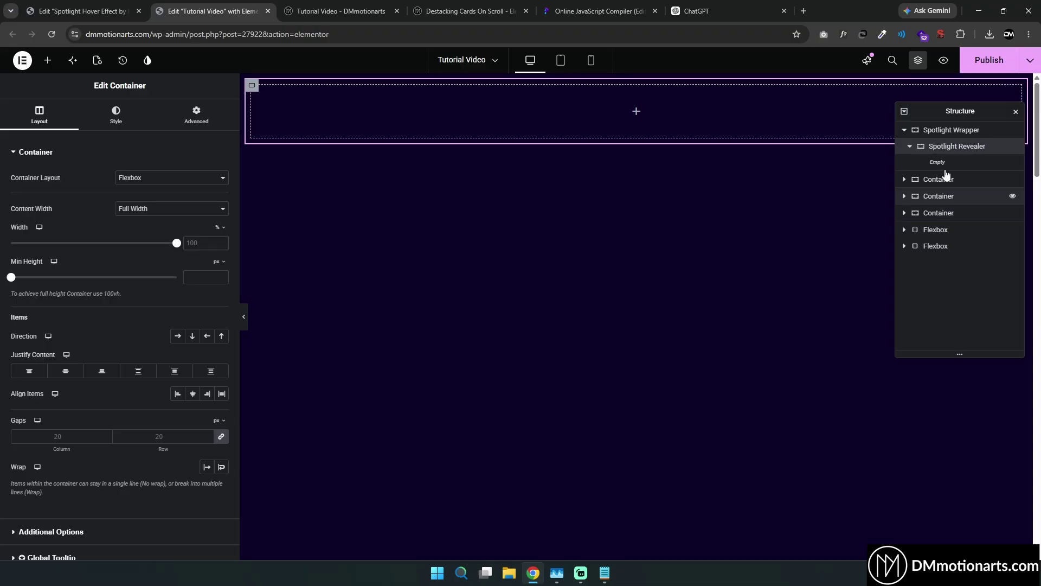
pyautogui.moveTo(955, 111); pyautogui.dragTo(910, 149)
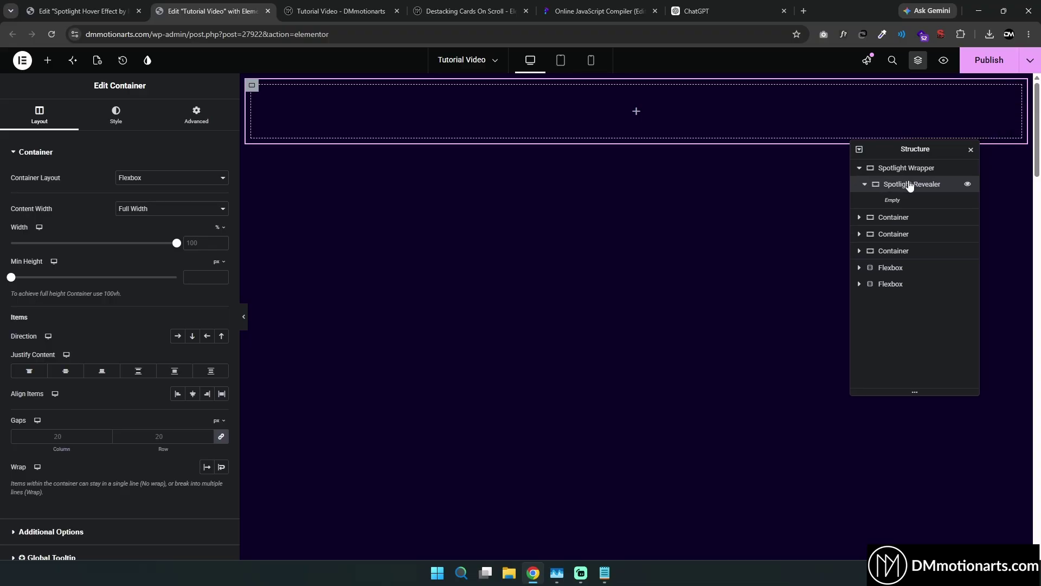
# Set the Spotlight Revealer container's position to Absolute
pyautogui.click(197, 115)
pyautogui.click(129, 378)
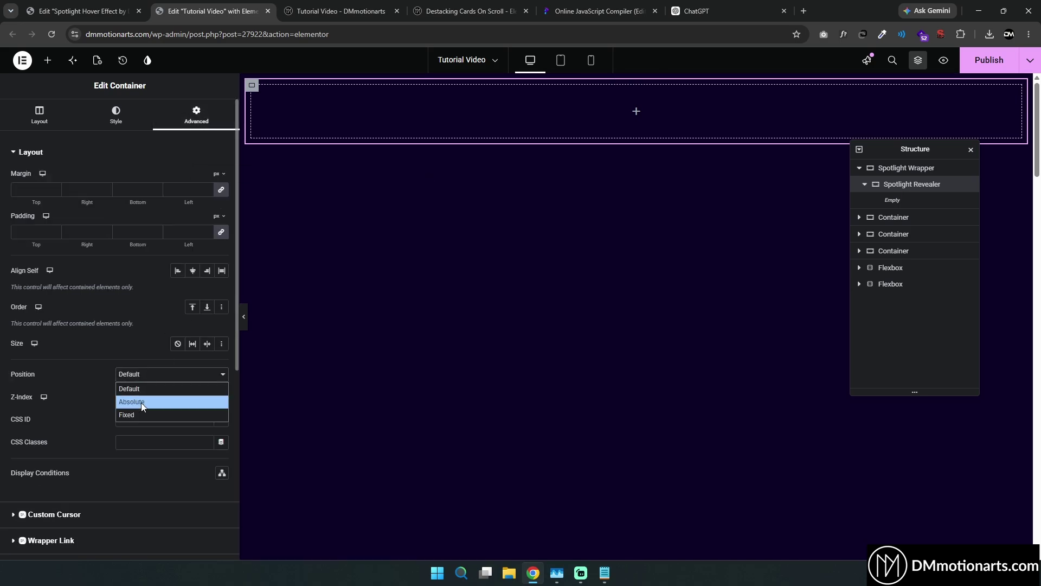
pyautogui.click(141, 402)
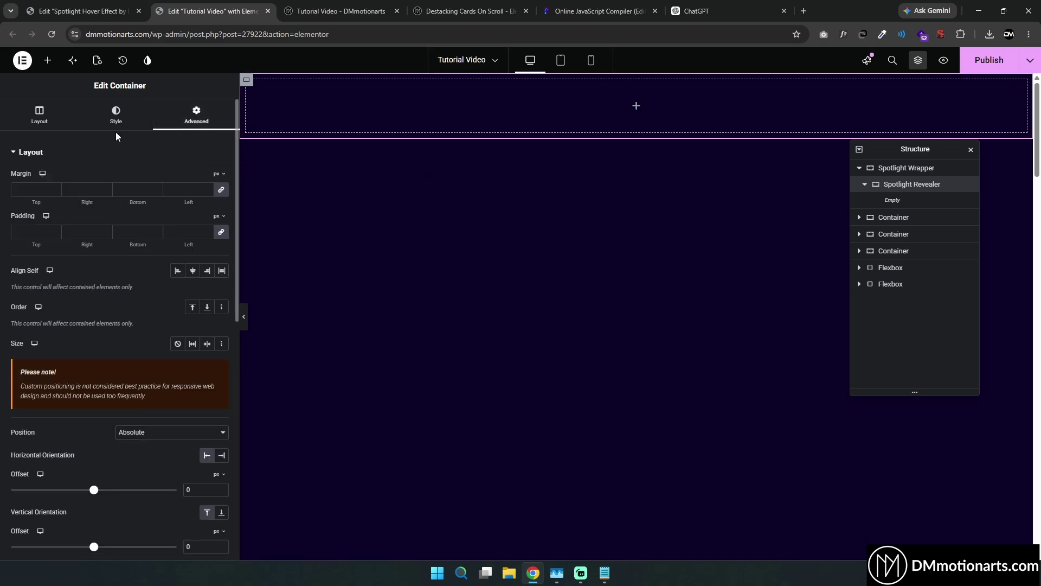
# Give the Spotlight Revealer container a classic solid background in a light red
pyautogui.click(115, 115)
pyautogui.click(177, 200)
pyautogui.click(222, 223)
pyautogui.click(212, 266)
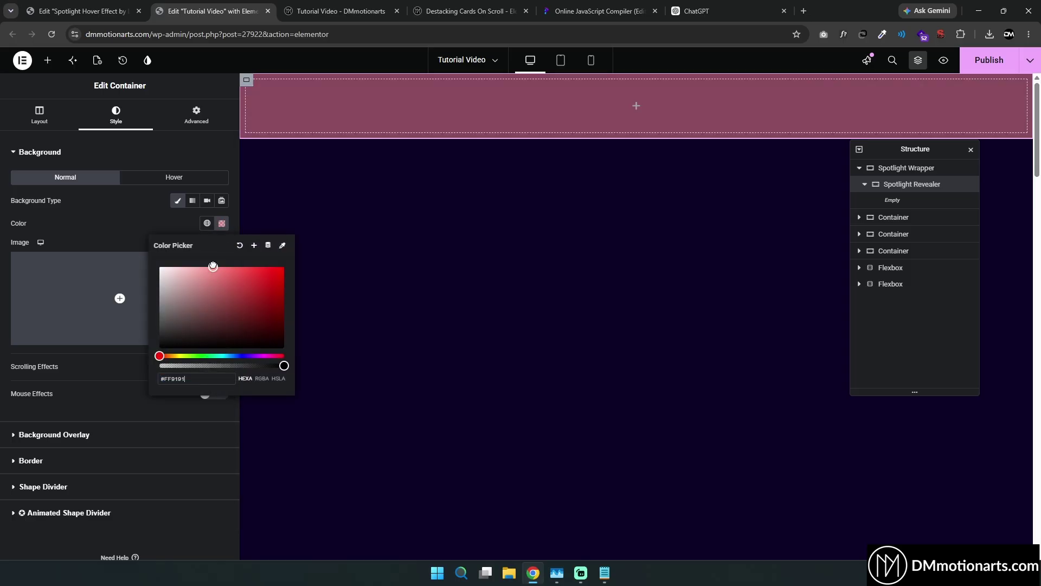
pyautogui.click(123, 227)
# Set the Spotlight Revealer's minimum height to 100% using a custom unit
pyautogui.click(196, 115)
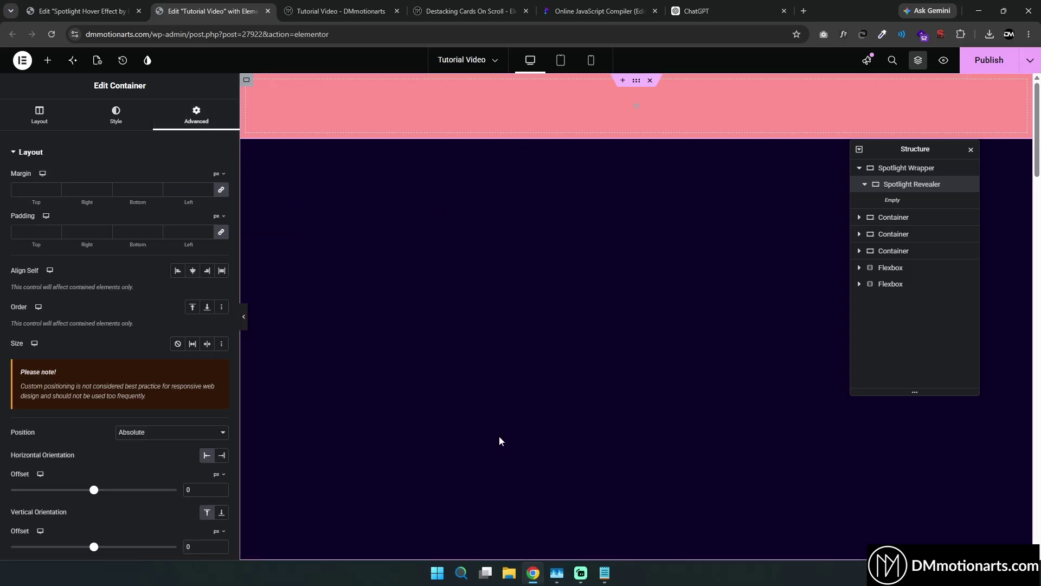
pyautogui.scroll(-2, 222, 409)
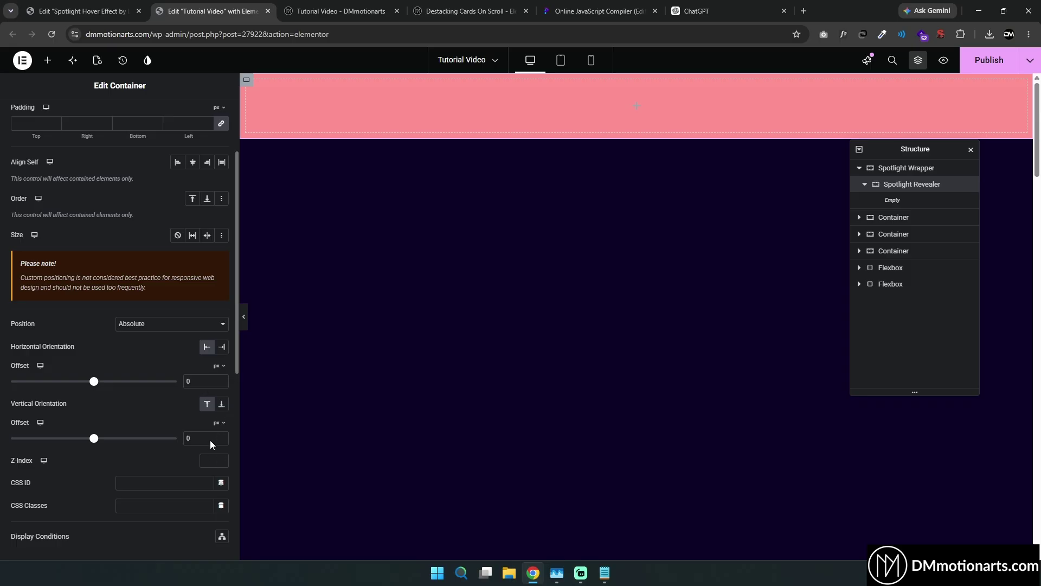
pyautogui.scroll(2, 114, 350)
pyautogui.click(39, 113)
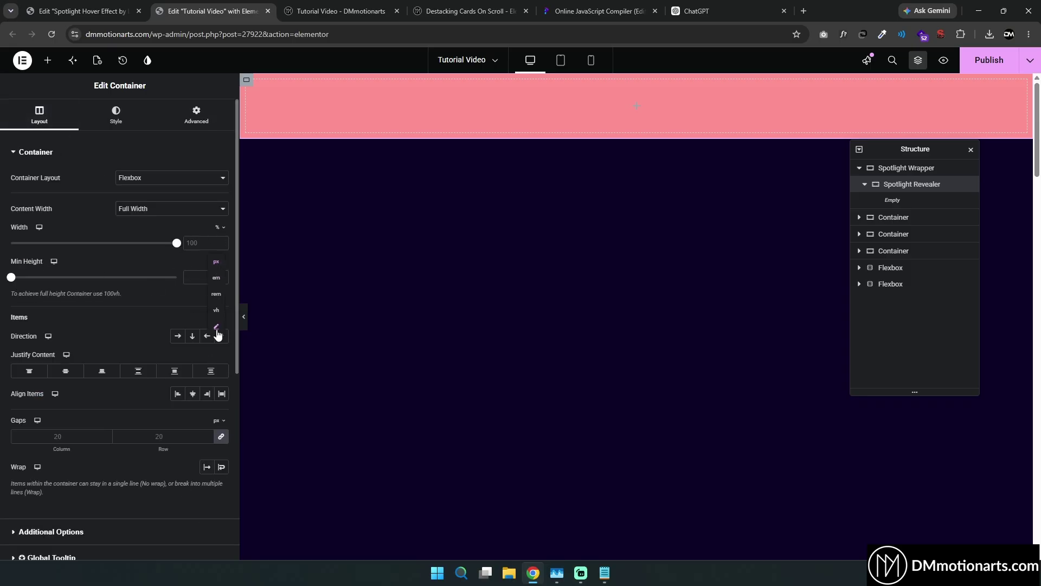
pyautogui.click(217, 327)
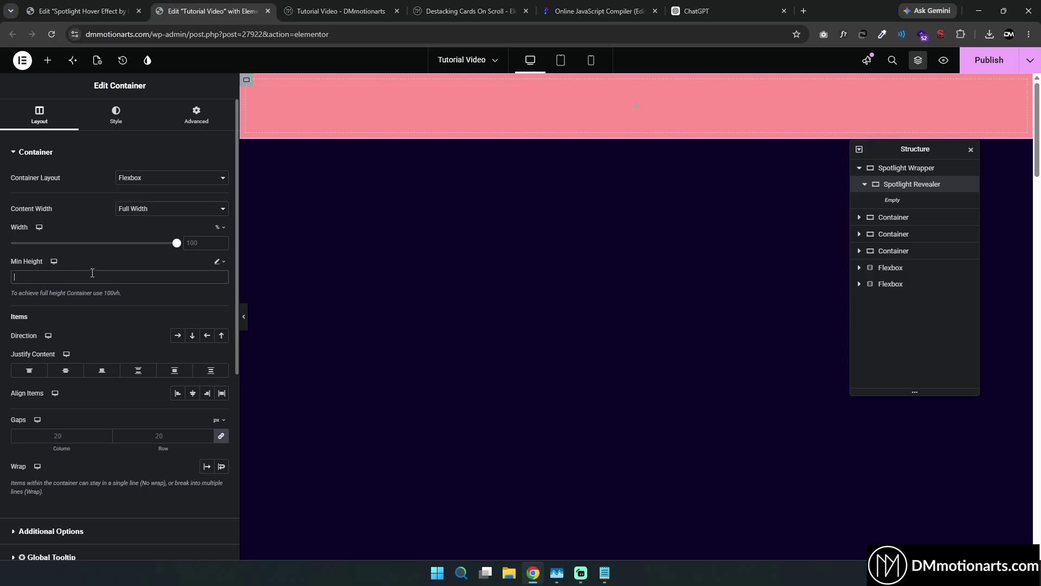
pyautogui.write('100%')
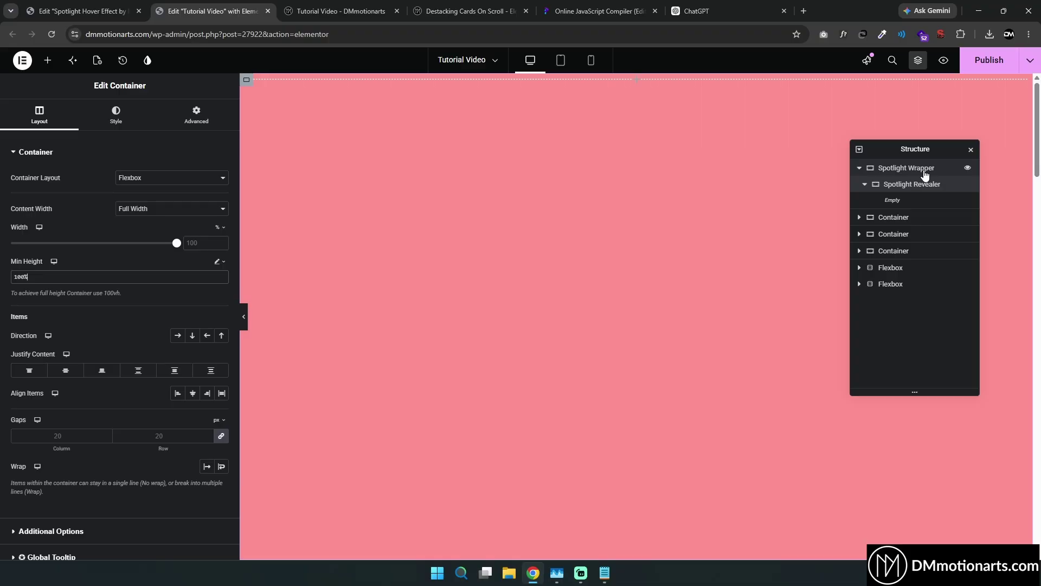
# Change the Spotlight Revealer's background colour to a very dark magenta
pyautogui.click(116, 114)
pyautogui.click(222, 223)
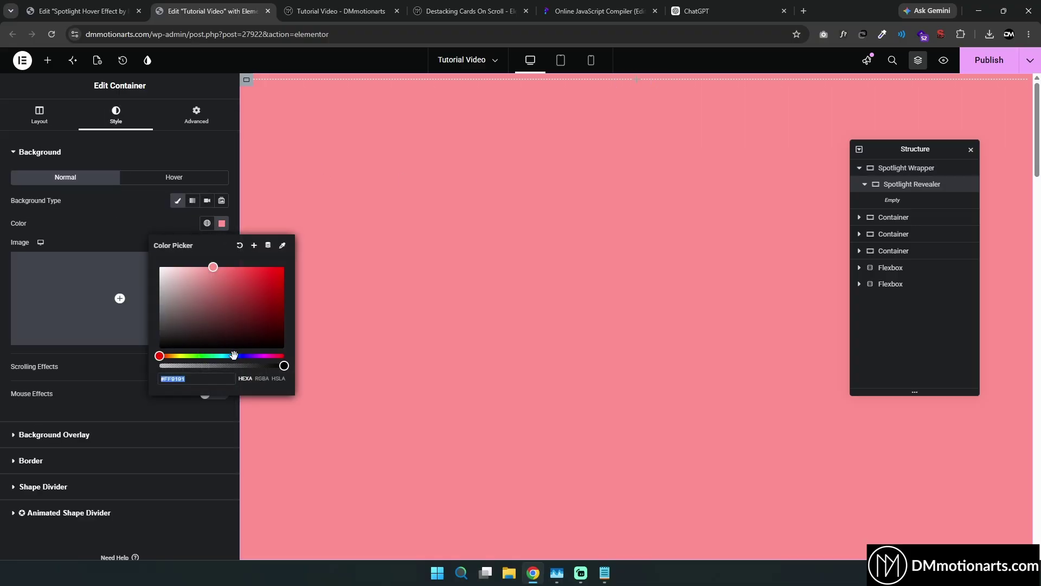
pyautogui.moveTo(233, 356); pyautogui.dragTo(284, 347)
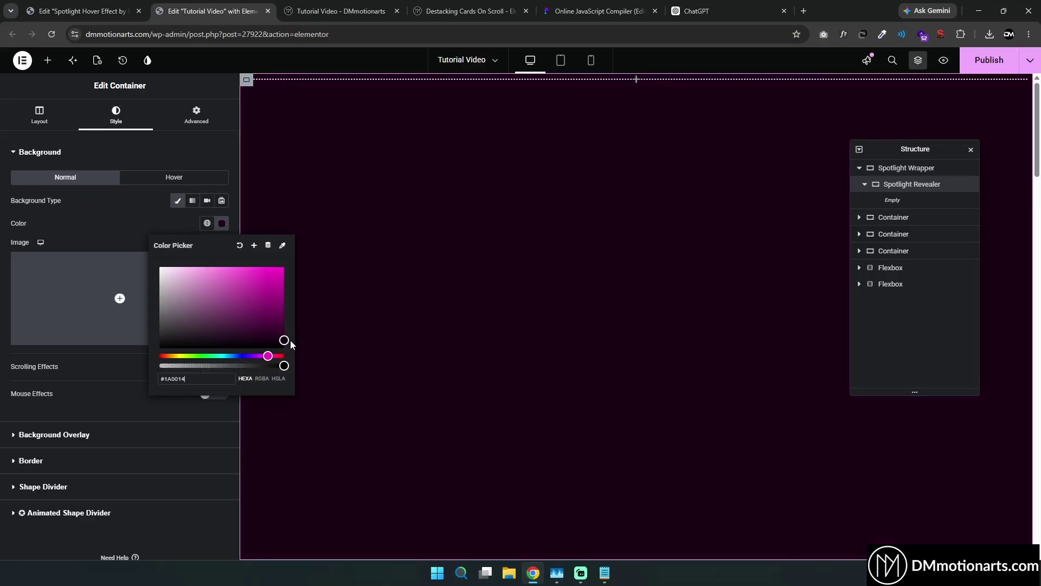
pyautogui.click(47, 126)
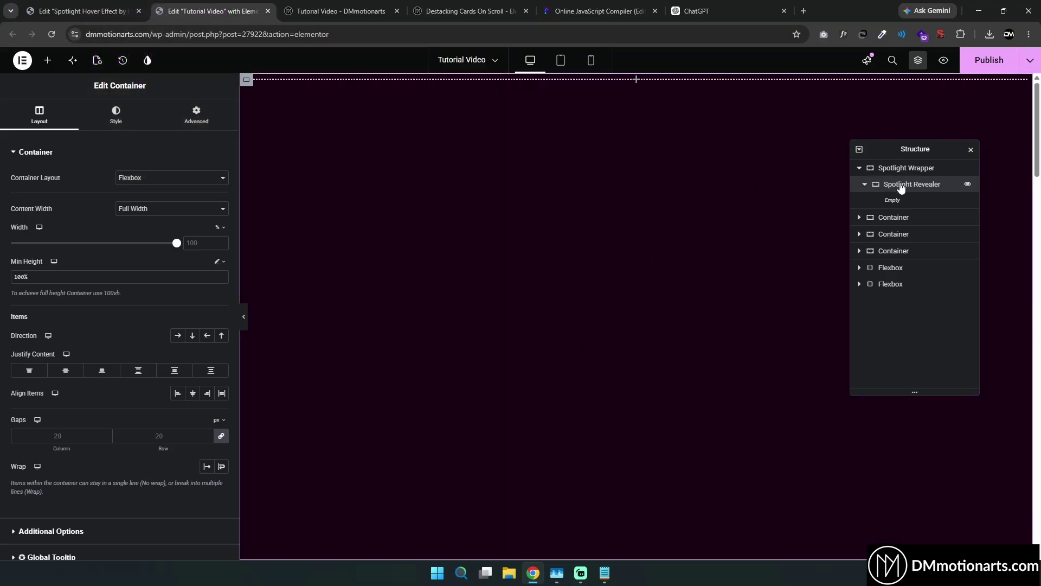
# Add a Heading widget inside Spotlight Revealer with the title "Top Contents"
pyautogui.click(48, 60)
pyautogui.write('head')
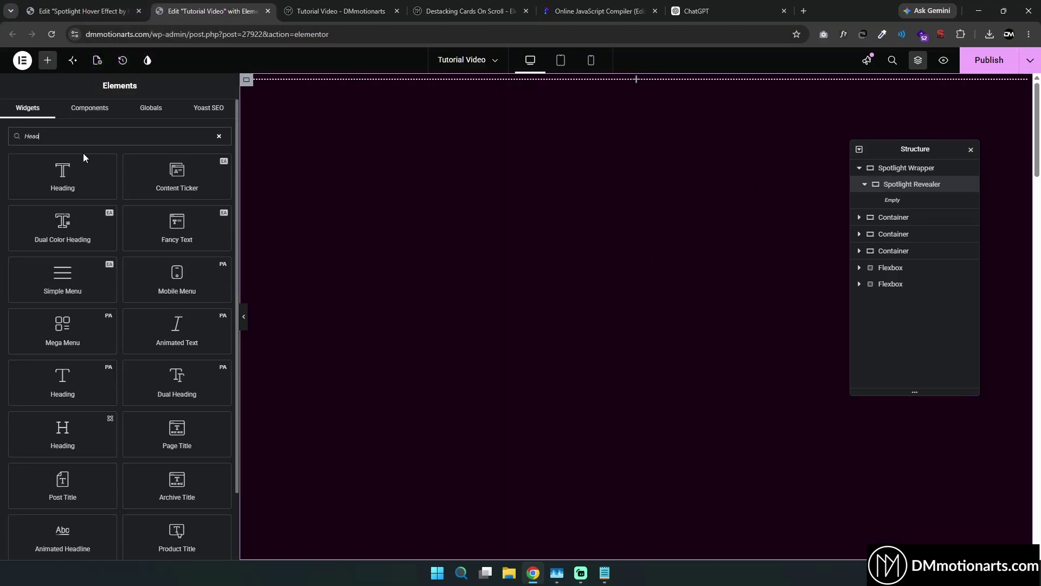
pyautogui.moveTo(38, 179); pyautogui.dragTo(357, 269)
pyautogui.write('Top Contents')
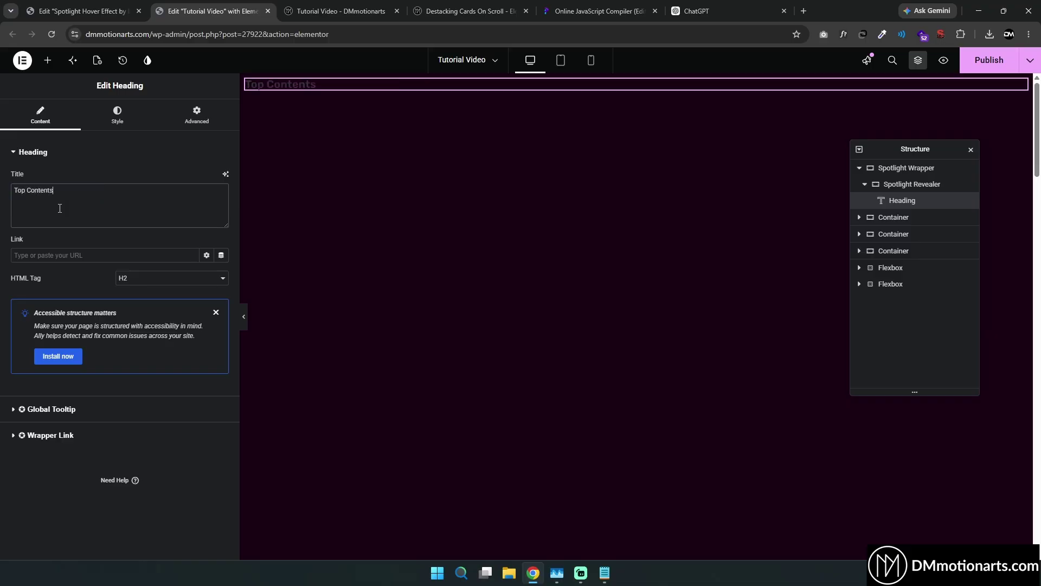
# Make the Top Contents heading's text white and increase its font size
pyautogui.click(115, 117)
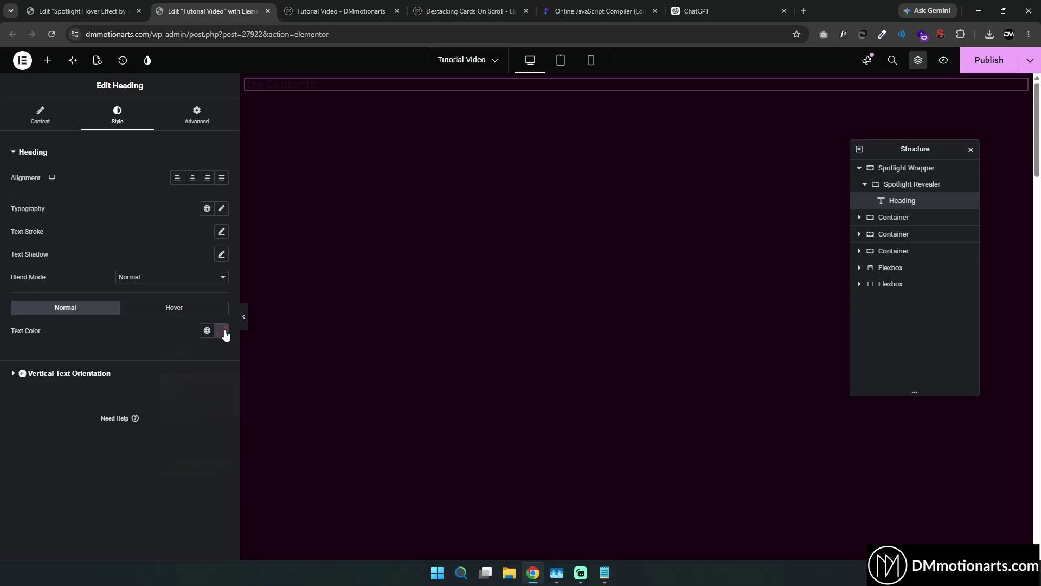
pyautogui.click(223, 330)
pyautogui.click(157, 373)
pyautogui.click(123, 145)
pyautogui.click(222, 209)
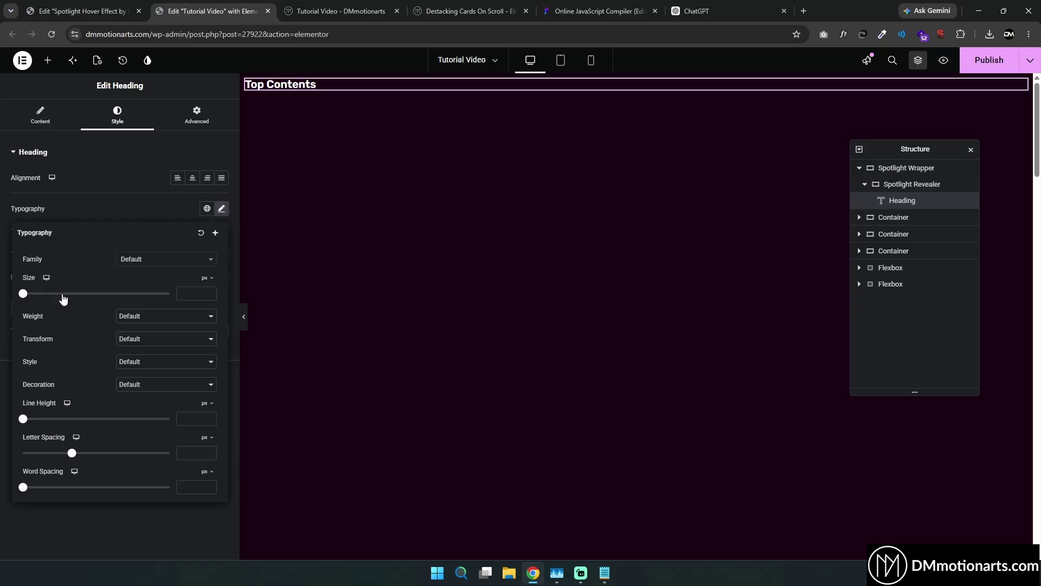
pyautogui.moveTo(23, 294); pyautogui.dragTo(58, 294)
# Centre the Spotlight Revealer's items with Justify Content and Align Items both set to Center
pyautogui.click(897, 184)
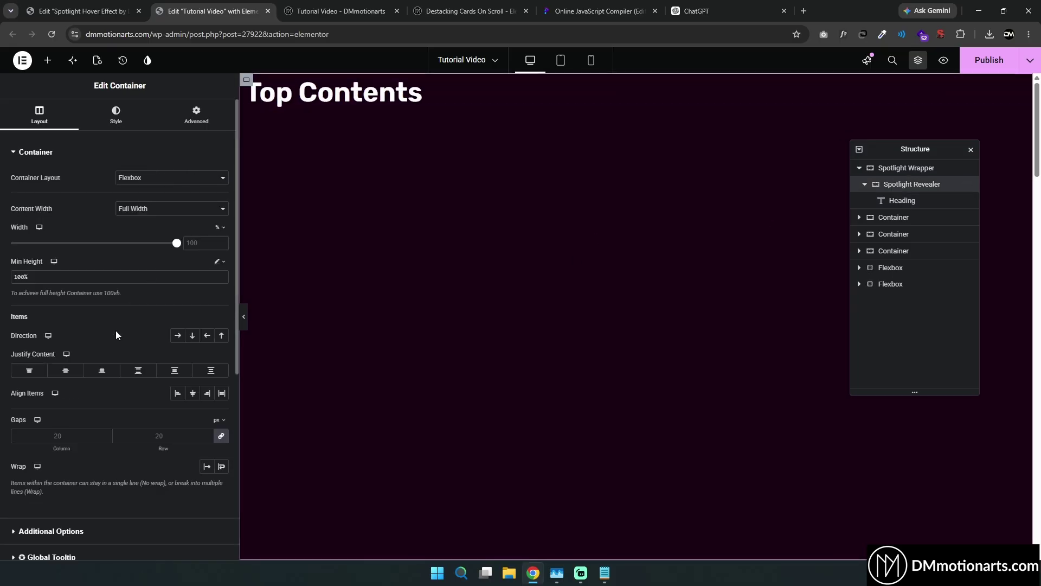
pyautogui.click(65, 371)
pyautogui.click(193, 393)
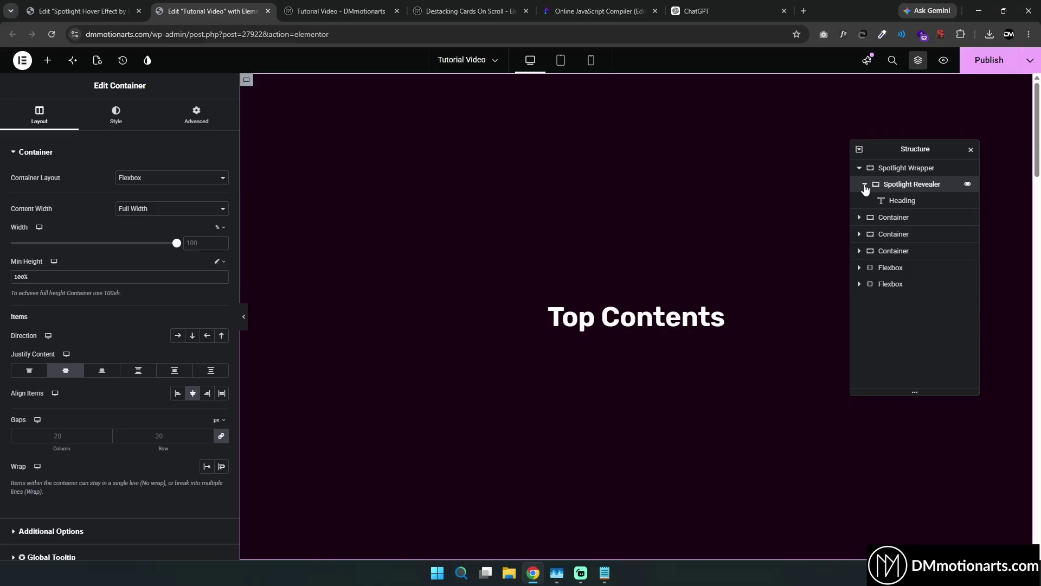
# Add a second Heading widget to Spotlight Wrapper and place it above Spotlight Revealer in the structure
pyautogui.click(895, 169)
pyautogui.click(48, 61)
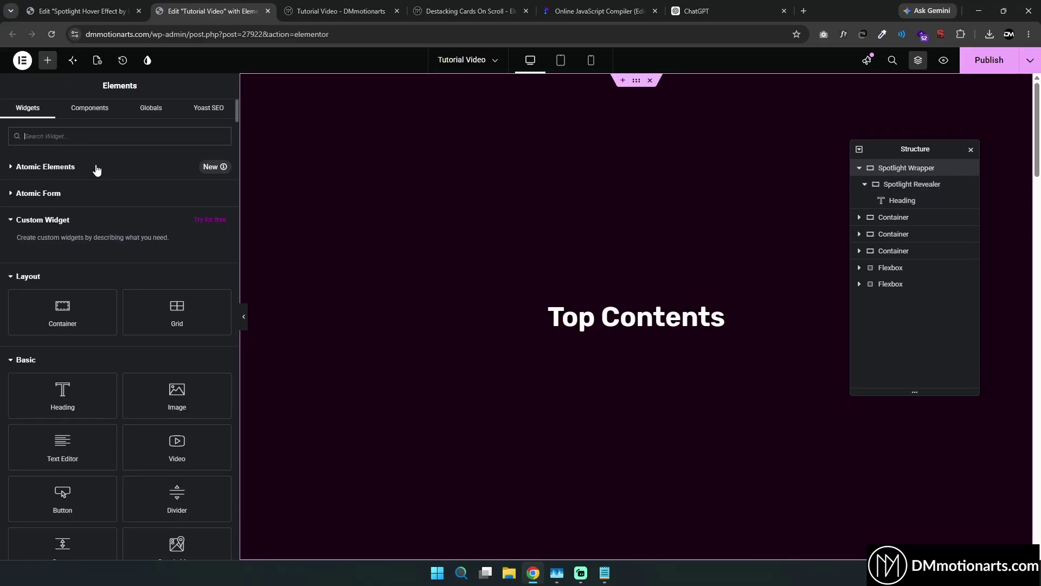
pyautogui.click(57, 390)
pyautogui.moveTo(898, 214)
pyautogui.mouseDown()
pyautogui.moveTo(890, 188)
pyautogui.moveTo(881, 202)
pyautogui.moveTo(889, 199)
pyautogui.mouseUp()
pyautogui.moveTo(889, 184); pyautogui.dragTo(892, 184)
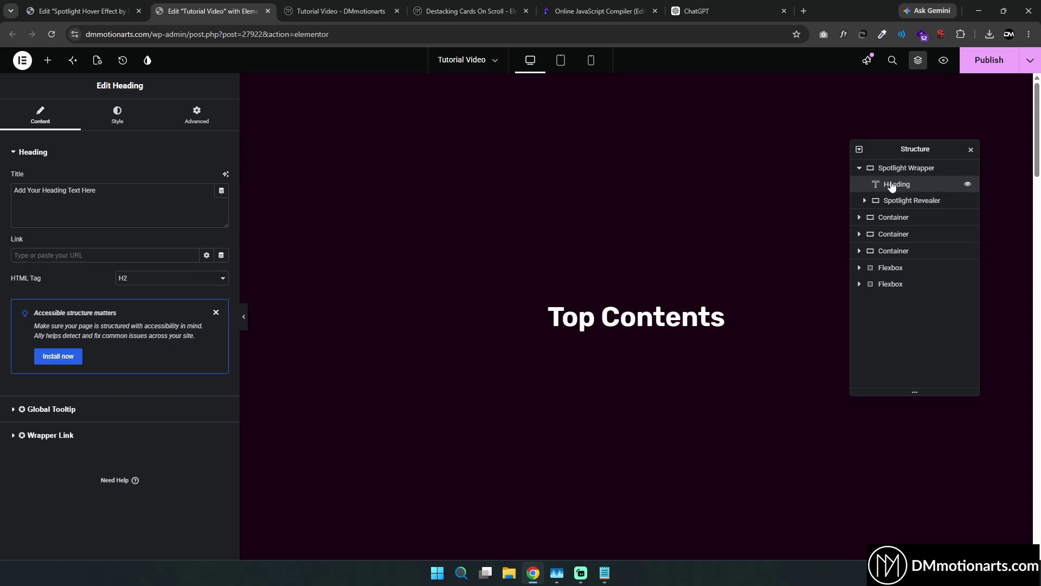
# Hide the Spotlight Revealer container in the editor to expose the heading beneath it
pyautogui.click(964, 203)
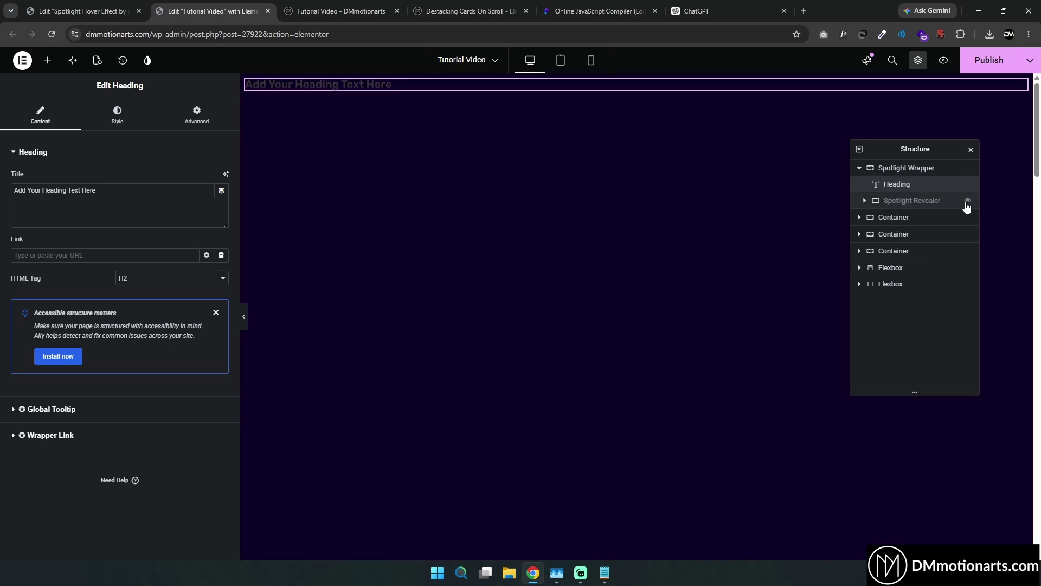
pyautogui.click(965, 203)
pyautogui.click(965, 204)
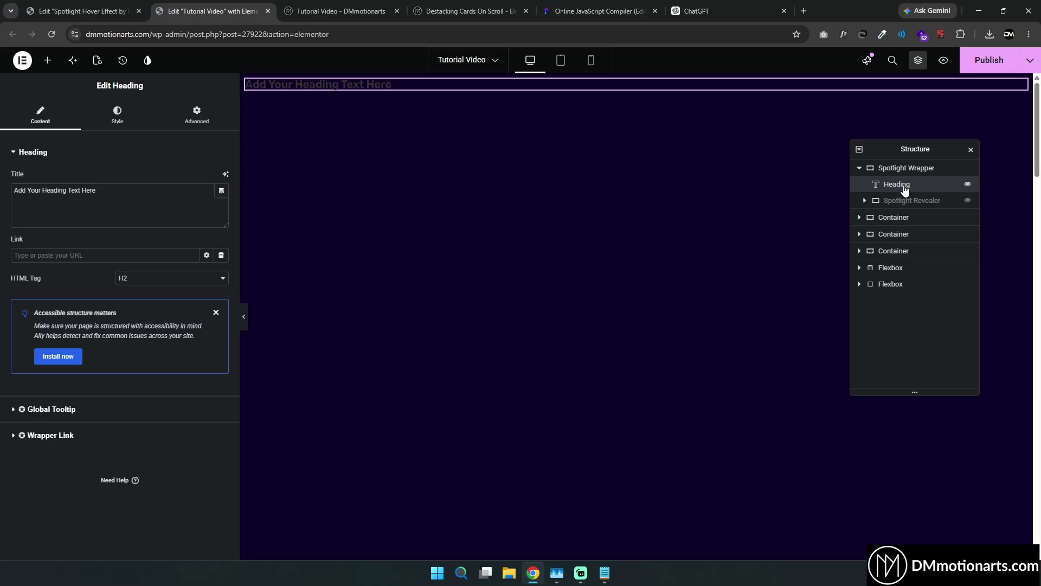
# Set the new heading's text colour to a light green
pyautogui.click(117, 114)
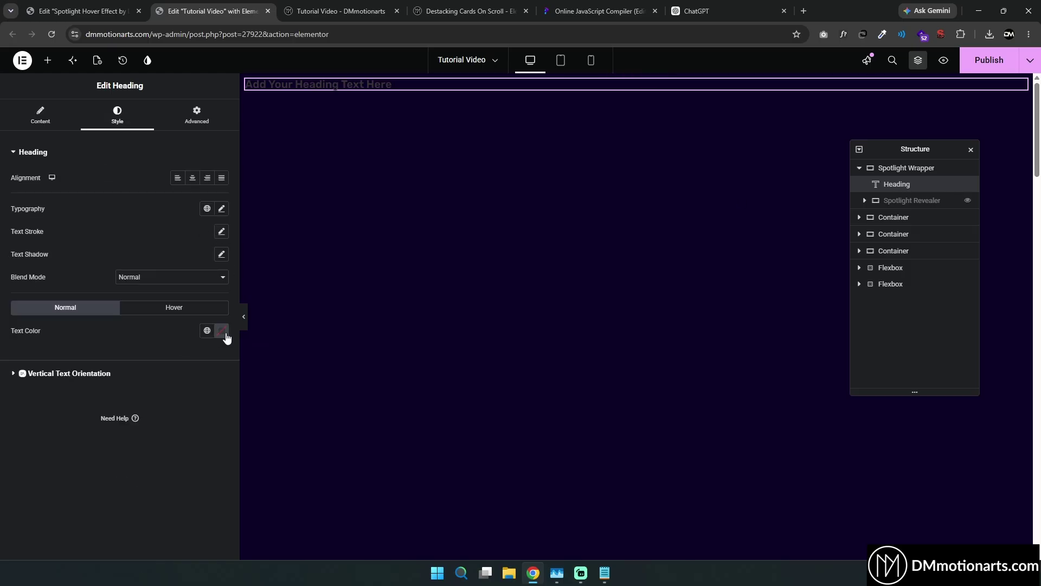
pyautogui.click(225, 335)
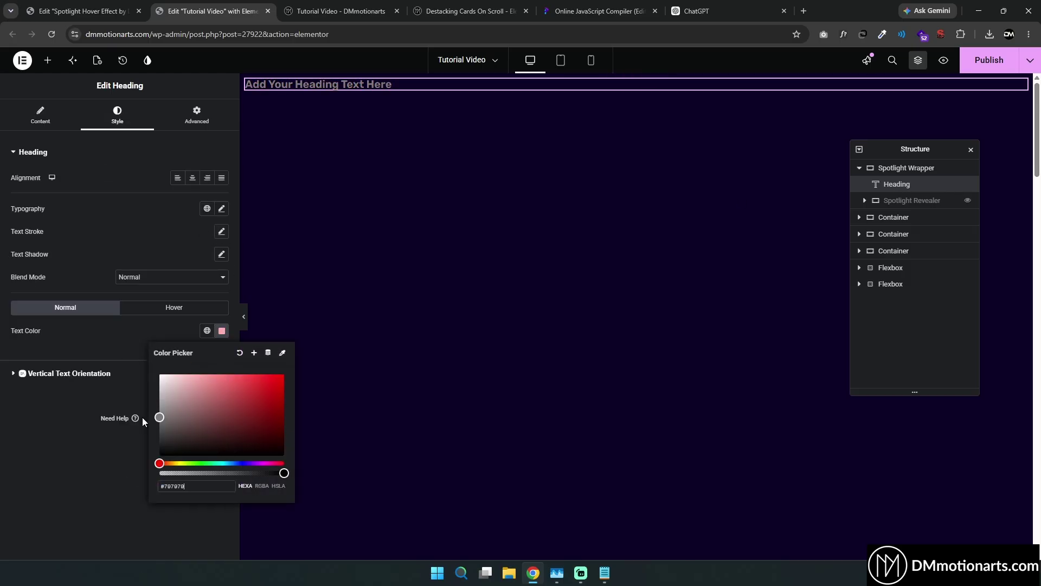
pyautogui.moveTo(160, 417); pyautogui.dragTo(204, 371)
pyautogui.click(201, 462)
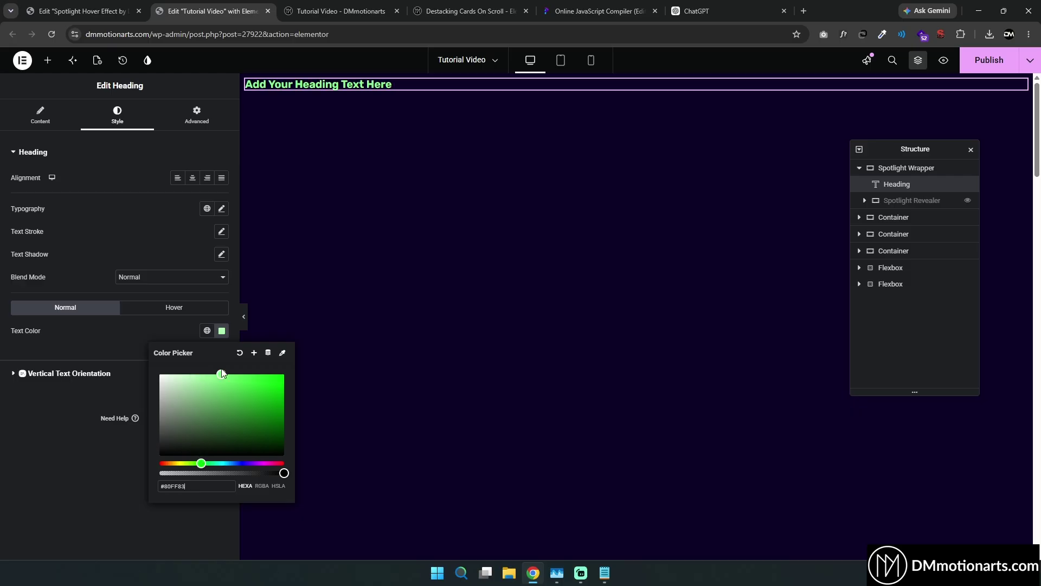
pyautogui.click(41, 115)
pyautogui.click(129, 126)
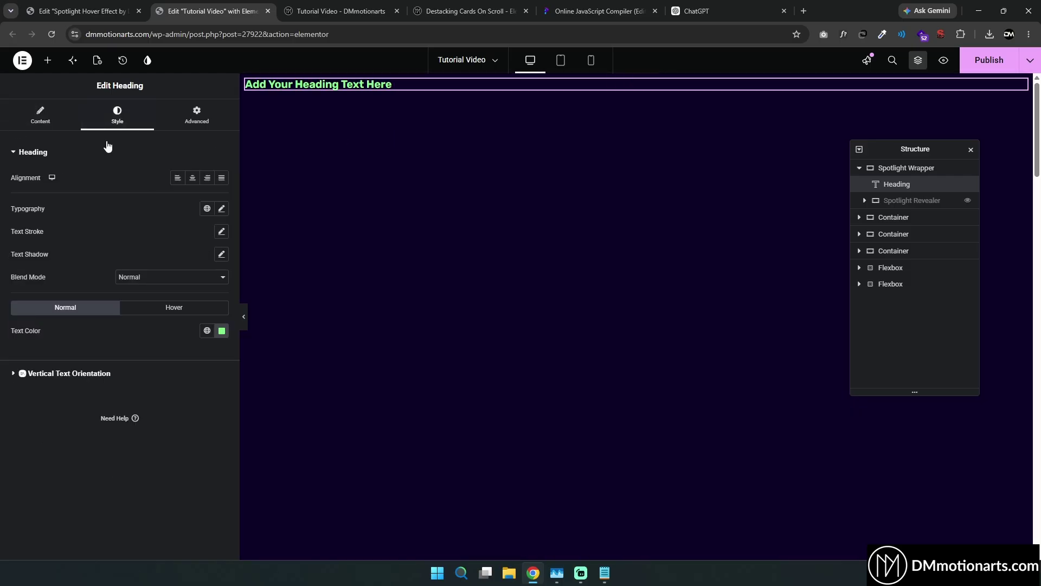
pyautogui.click(47, 121)
# Centre the Spotlight Wrapper's items with Justify Content and Align Items both set to Center
pyautogui.click(901, 168)
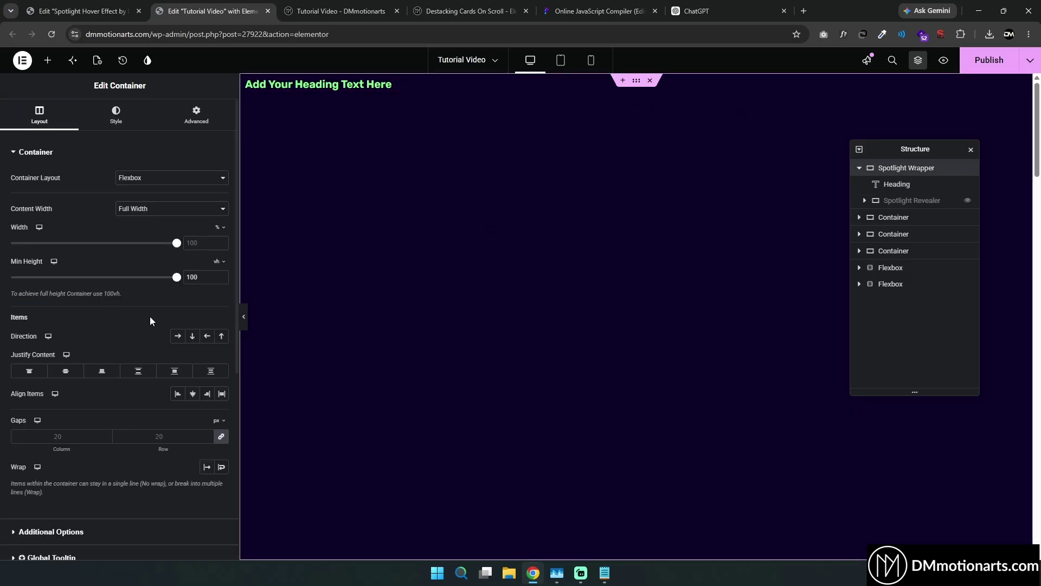
pyautogui.click(65, 372)
pyautogui.click(192, 393)
# Increase the font size of the green heading in Spotlight Wrapper through its typography settings
pyautogui.click(678, 317)
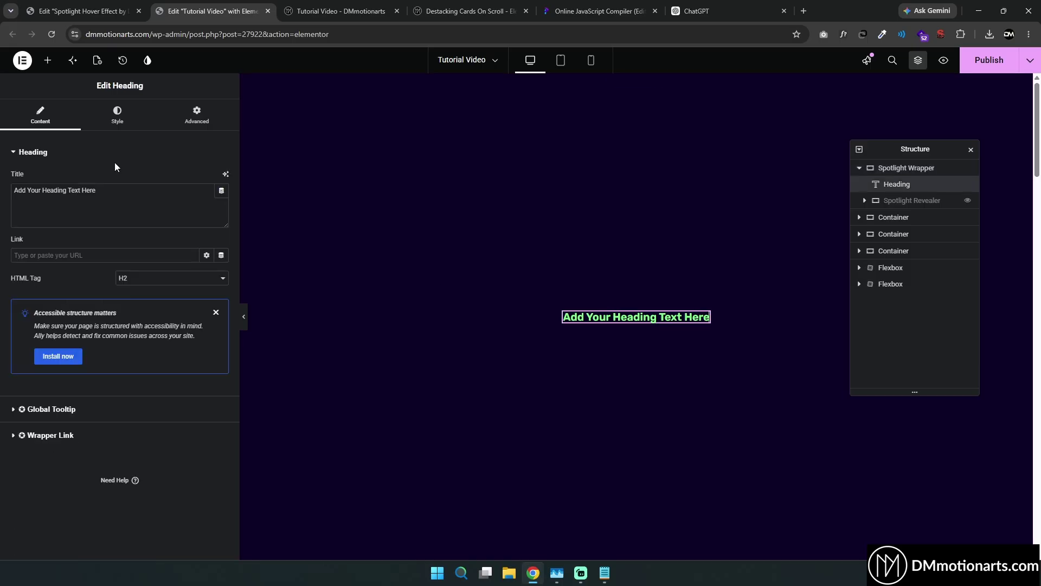
pyautogui.click(117, 116)
pyautogui.click(221, 208)
pyautogui.moveTo(23, 296); pyautogui.dragTo(64, 294)
pyautogui.click(166, 539)
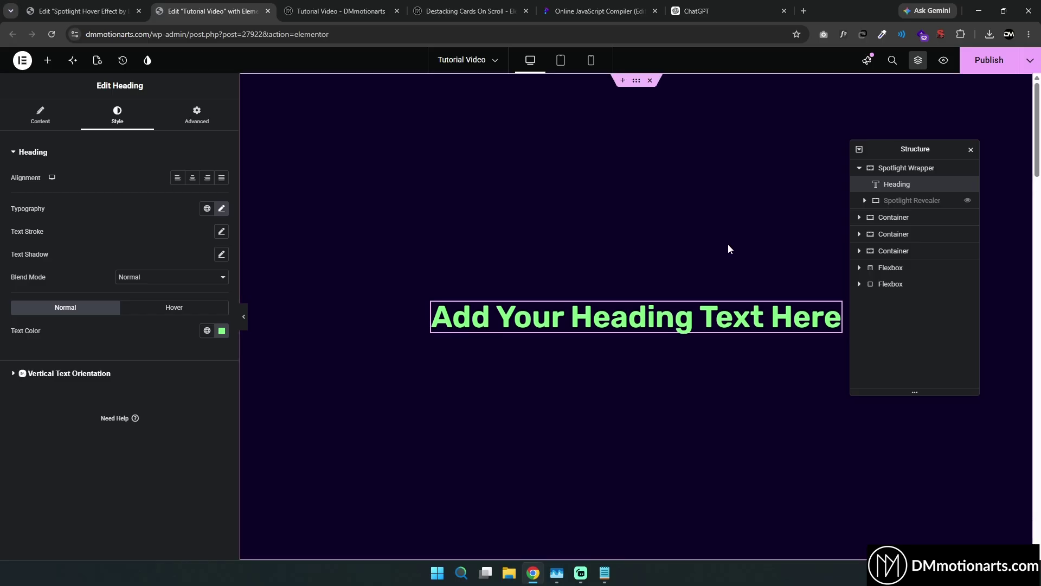
# Show the Spotlight Revealer container in the editor again and select it for editing
pyautogui.click(967, 200)
pyautogui.click(928, 204)
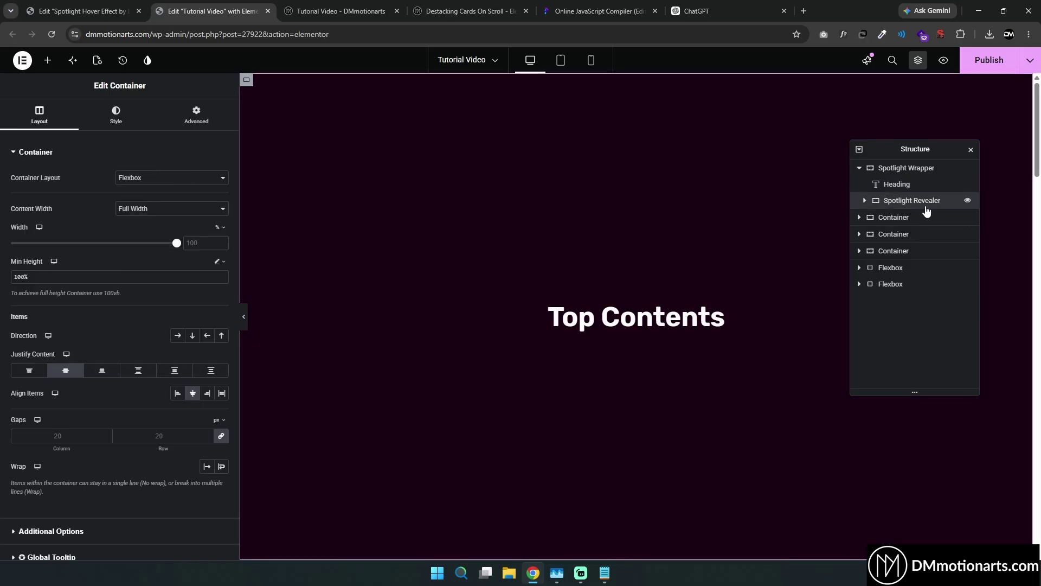
# Compare Spotlight Revealer's Default position with Absolute, keep it Absolute, and set its Z-Index to 9
pyautogui.click(196, 115)
pyautogui.click(158, 429)
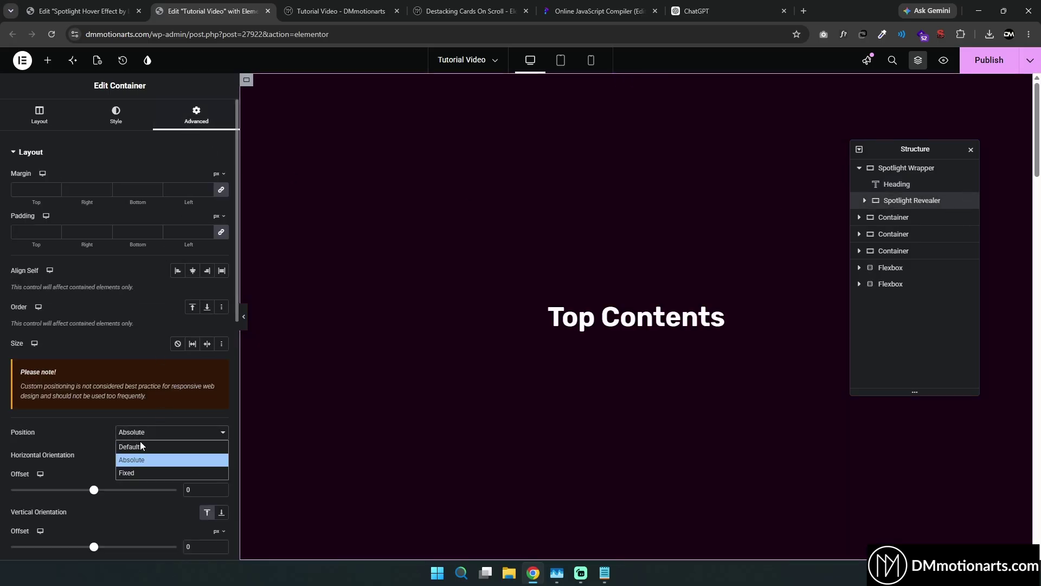
pyautogui.click(139, 441)
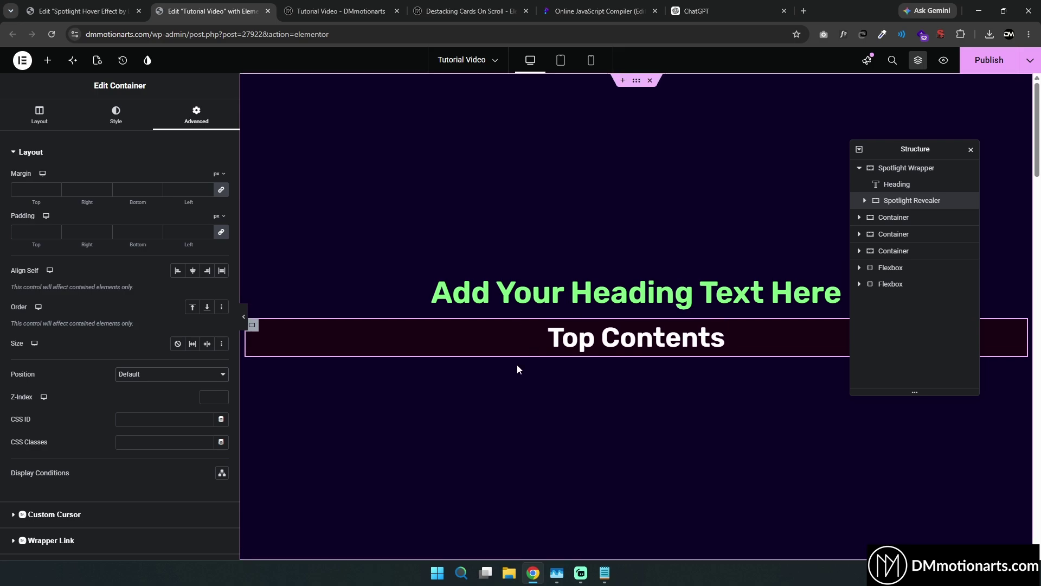
pyautogui.click(157, 374)
pyautogui.click(139, 403)
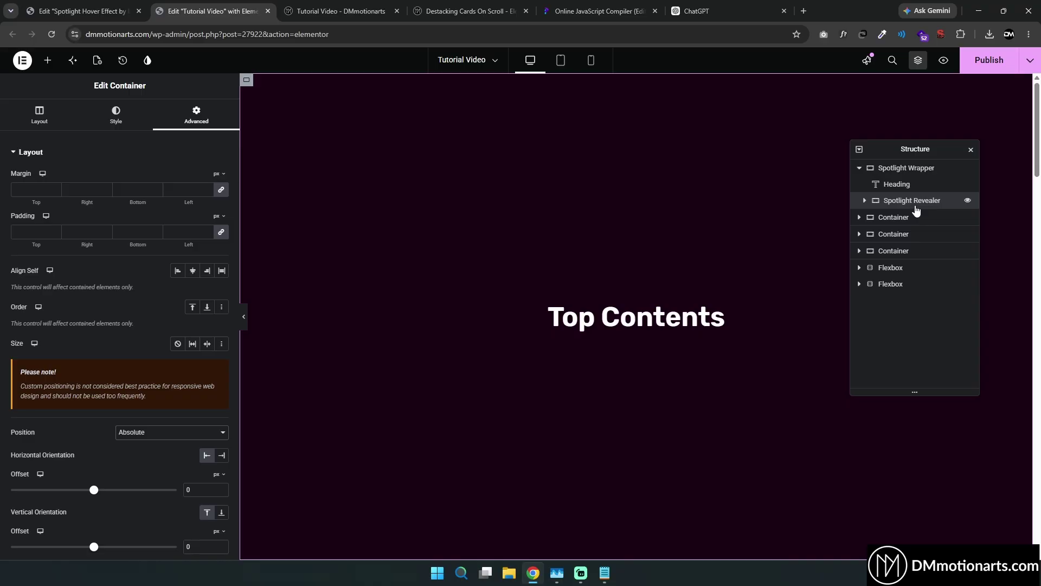
pyautogui.scroll(-3, 164, 407)
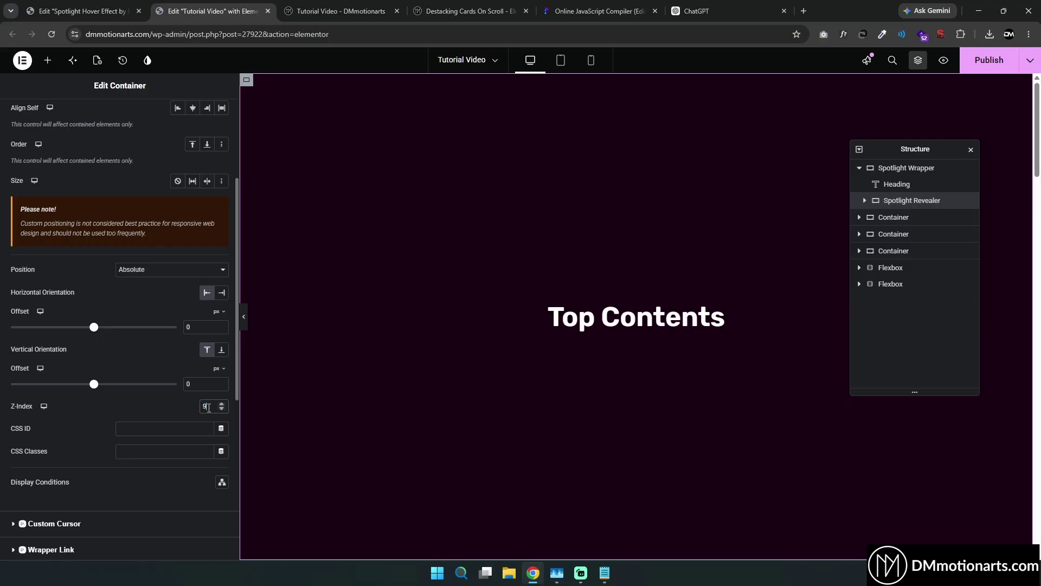
# Add an HTML widget inside Spotlight Wrapper and hide the Spotlight Revealer container in the editor
pyautogui.click(917, 184)
pyautogui.click(921, 174)
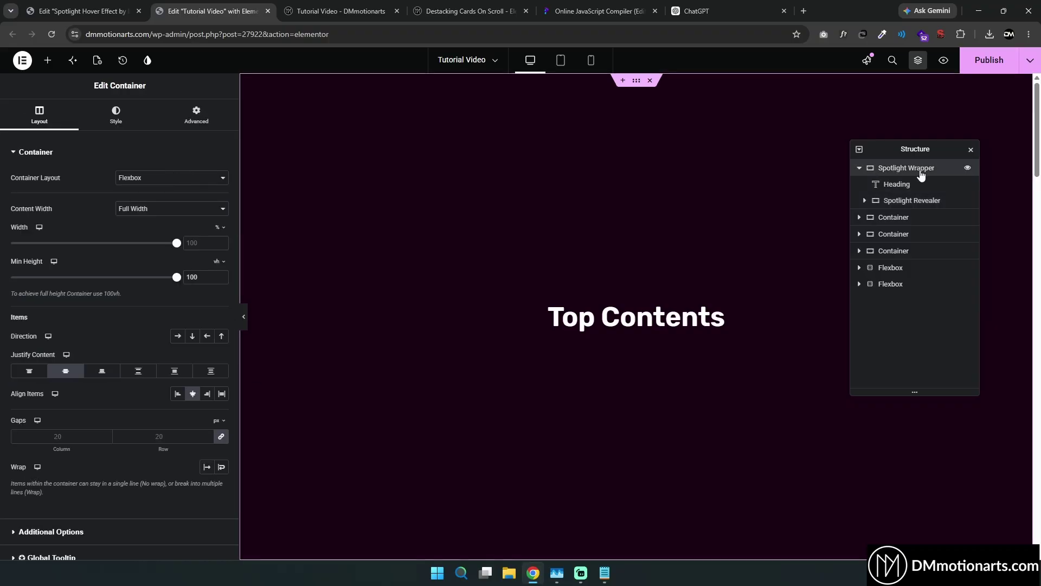
pyautogui.click(47, 59)
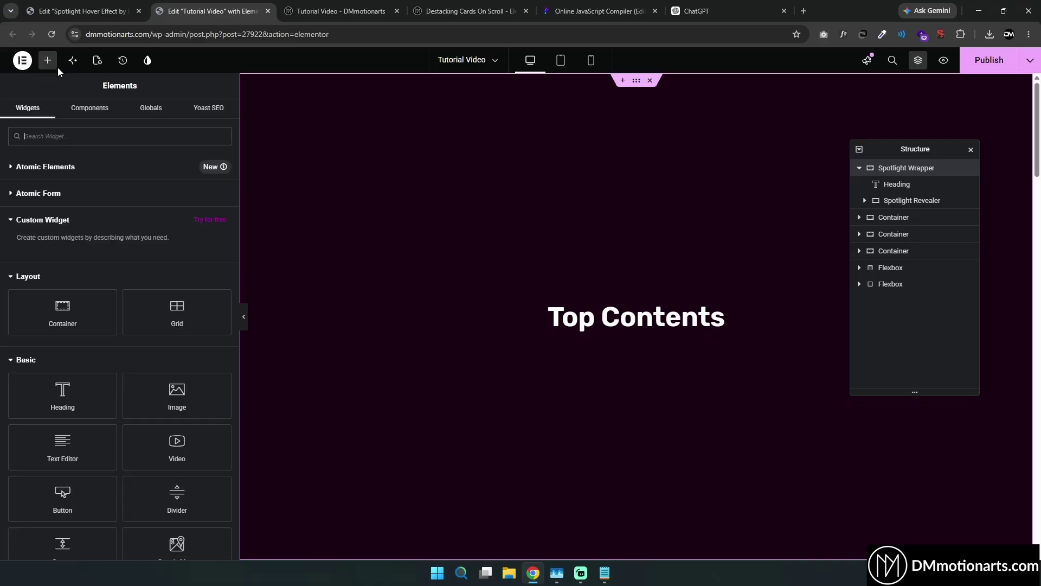
pyautogui.write('html')
pyautogui.click(62, 175)
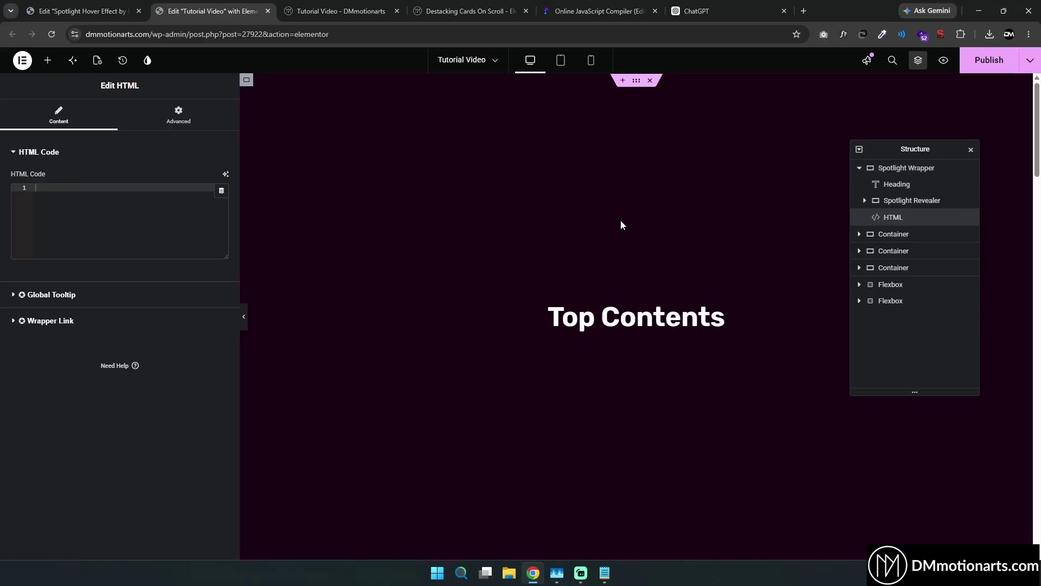
pyautogui.click(968, 200)
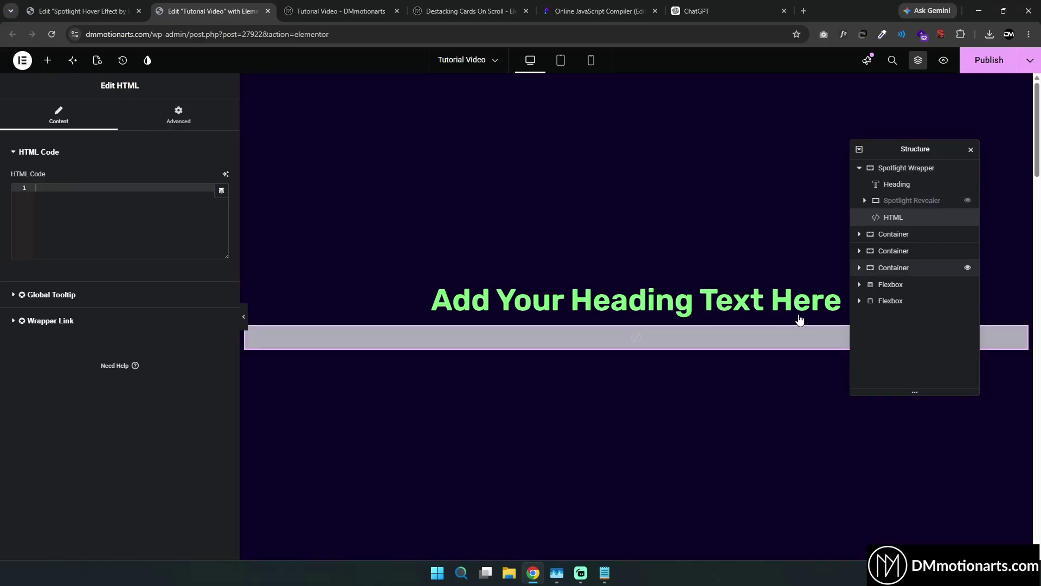
# Adjust the empty HTML widget's advanced settings so its grey bar on the canvas turns transparent
pyautogui.click(178, 116)
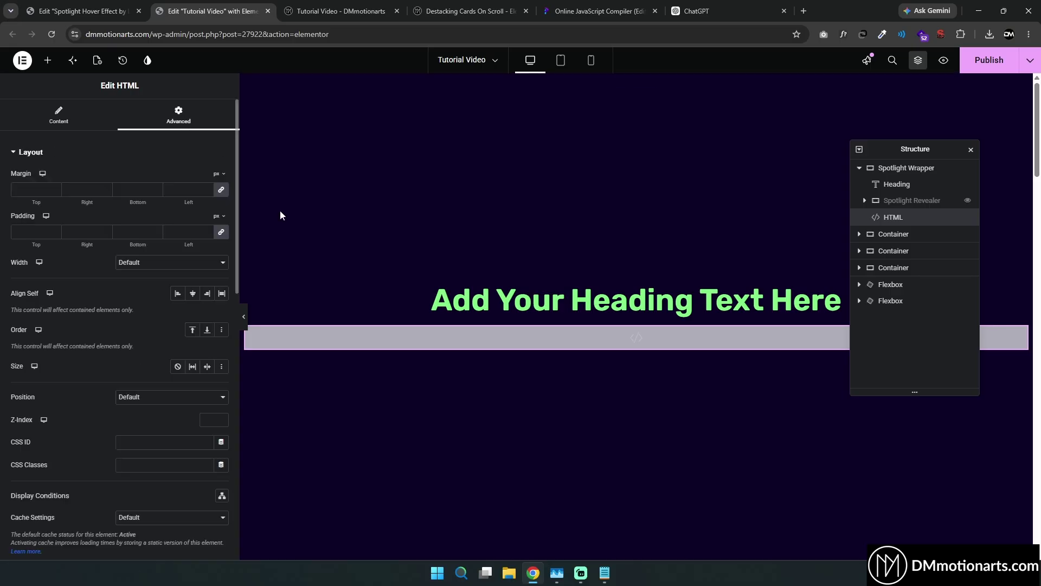
pyautogui.scroll(-10, 112, 384)
pyautogui.click(39, 458)
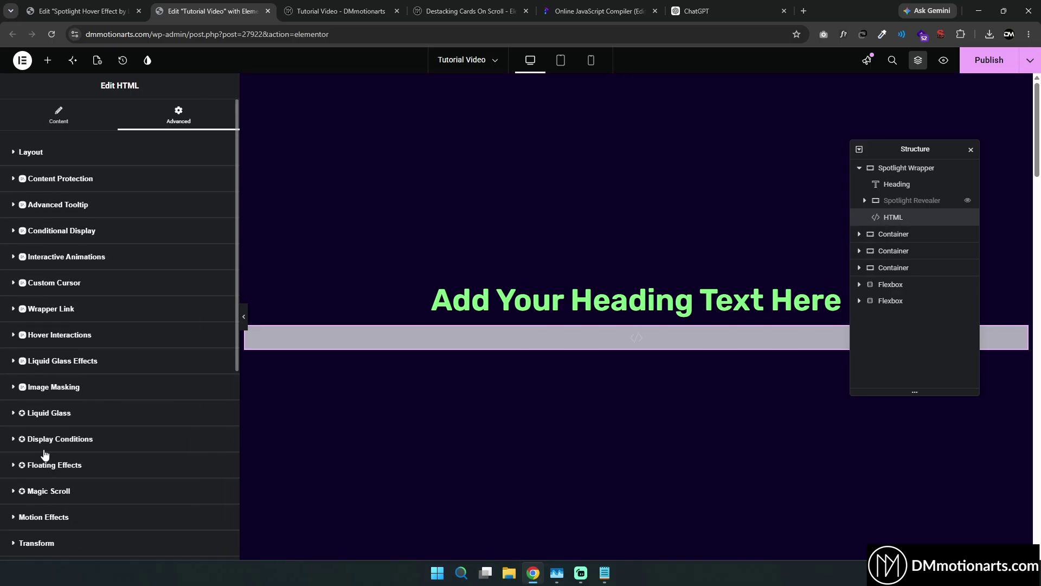
pyautogui.scroll(-5, 140, 423)
pyautogui.click(216, 424)
pyautogui.scroll(15, 123, 309)
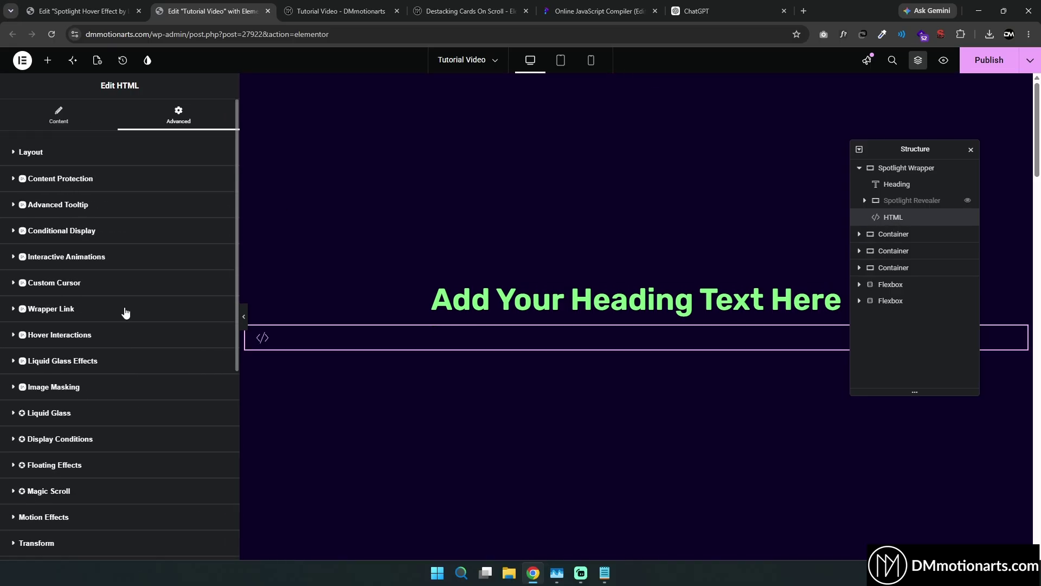
# Switch to the Destacking Cards tutorial page and examine its Reverse Stacking Cards with Content Switcher notes, copying the code block
pyautogui.click(59, 115)
pyautogui.click(170, 209)
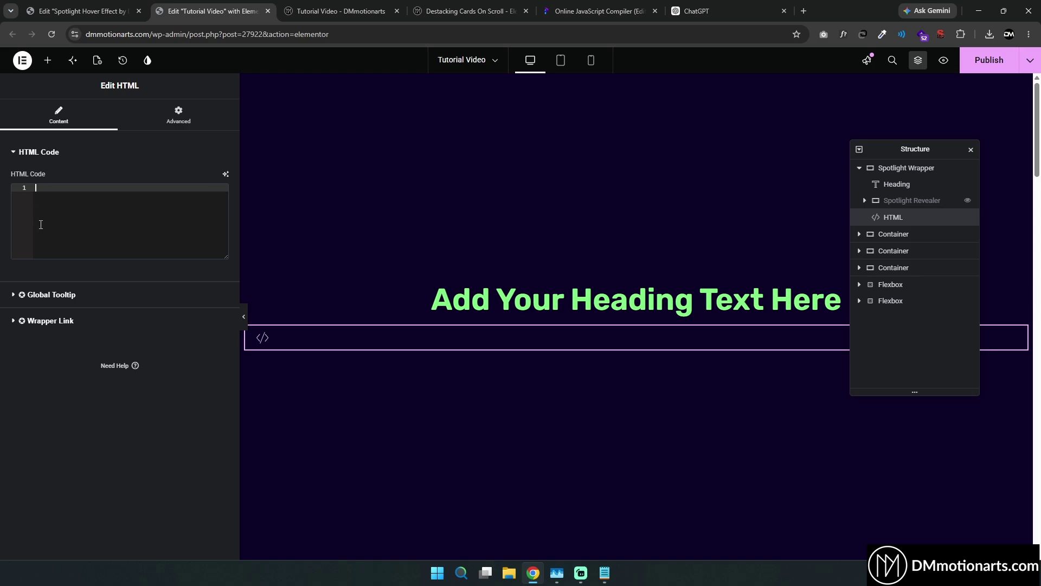
pyautogui.hotkey('ctrl', 'shift', 'Tab')
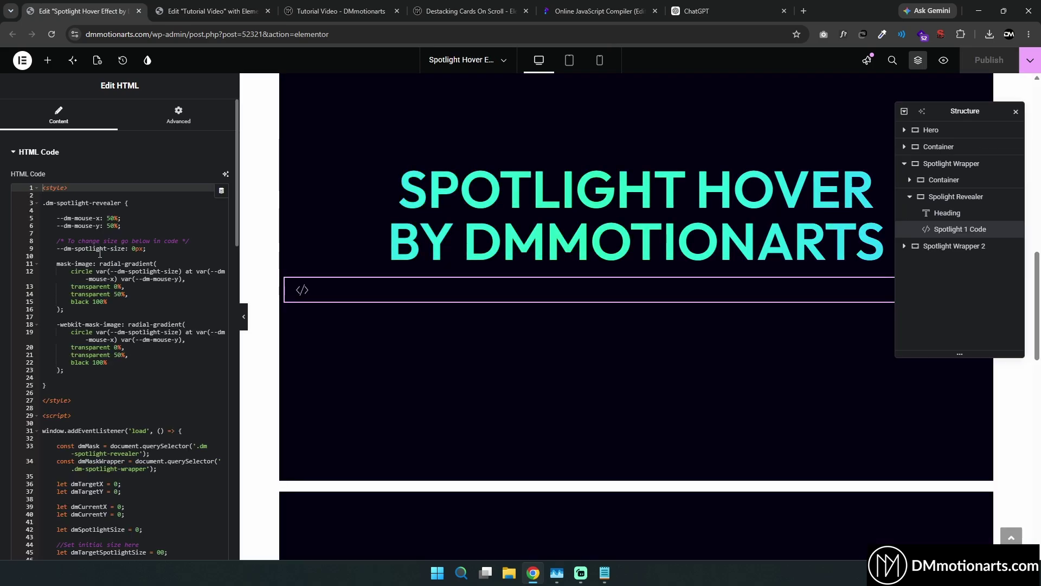
pyautogui.click(448, 4)
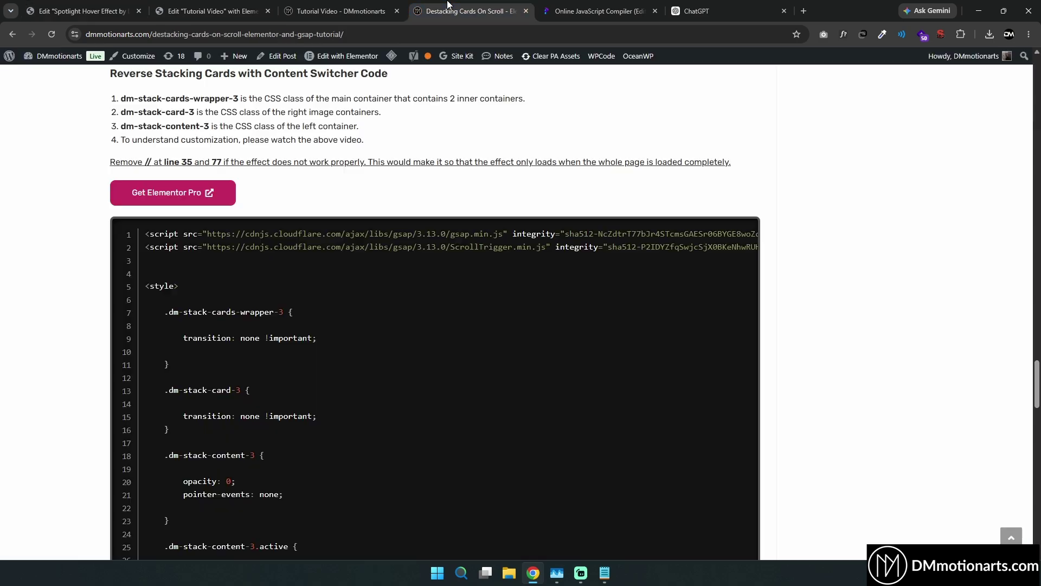
pyautogui.scroll(5, 400, 249)
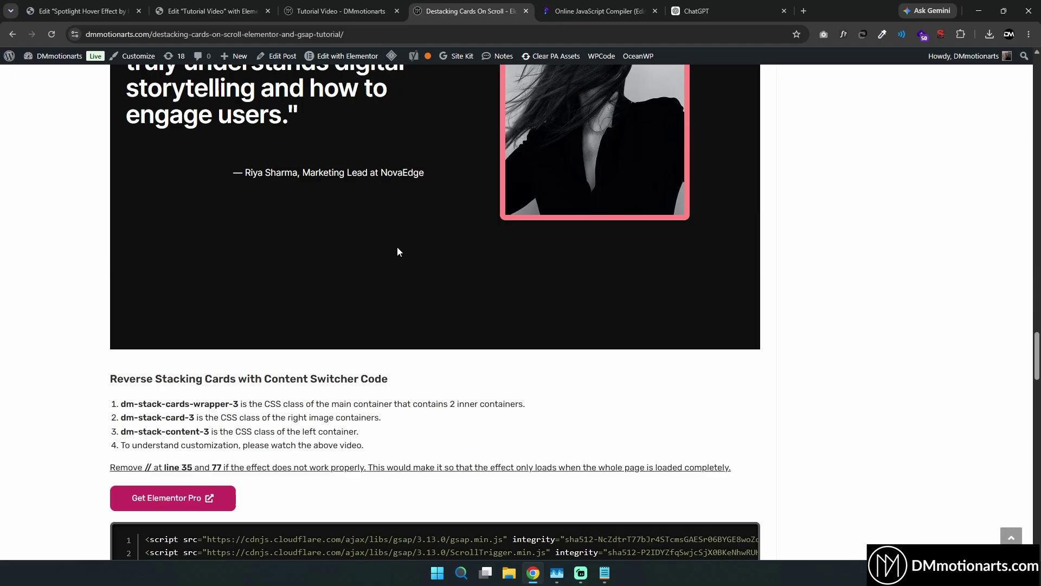
pyautogui.scroll(-6, 409, 242)
pyautogui.scroll(10, 77, 296)
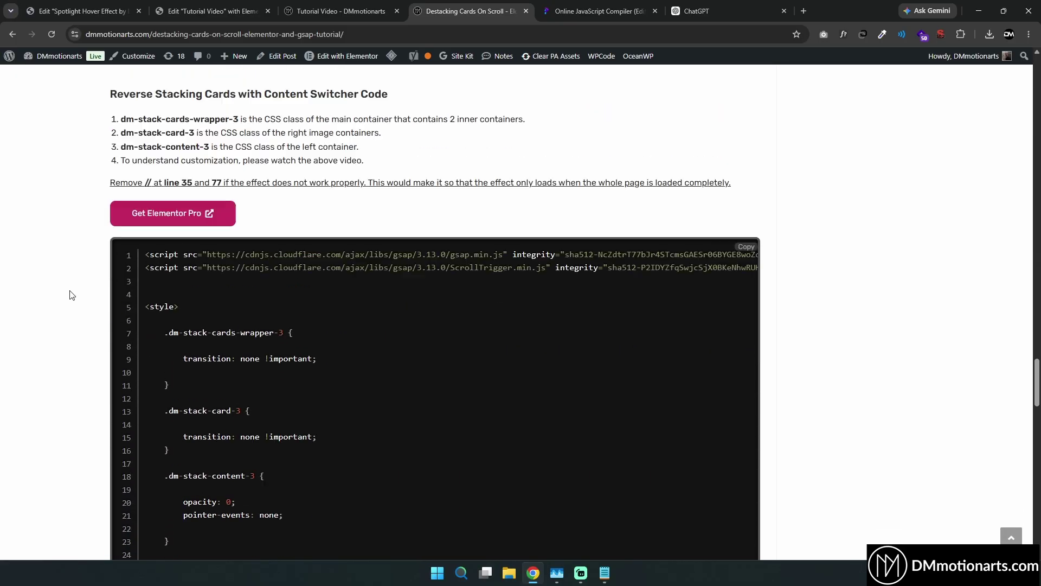
pyautogui.scroll(-12, 83, 302)
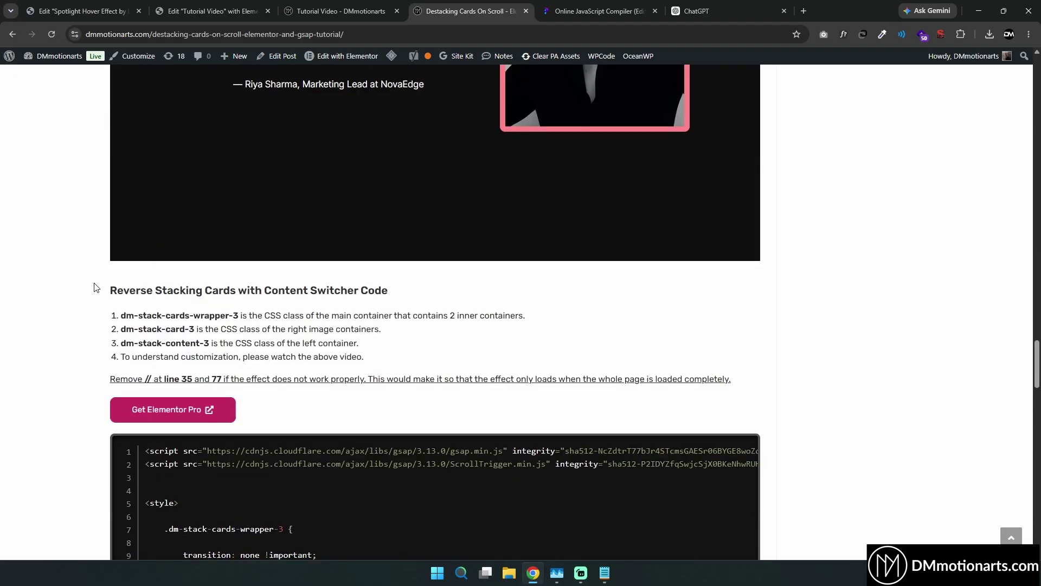
pyautogui.scroll(3, 98, 267)
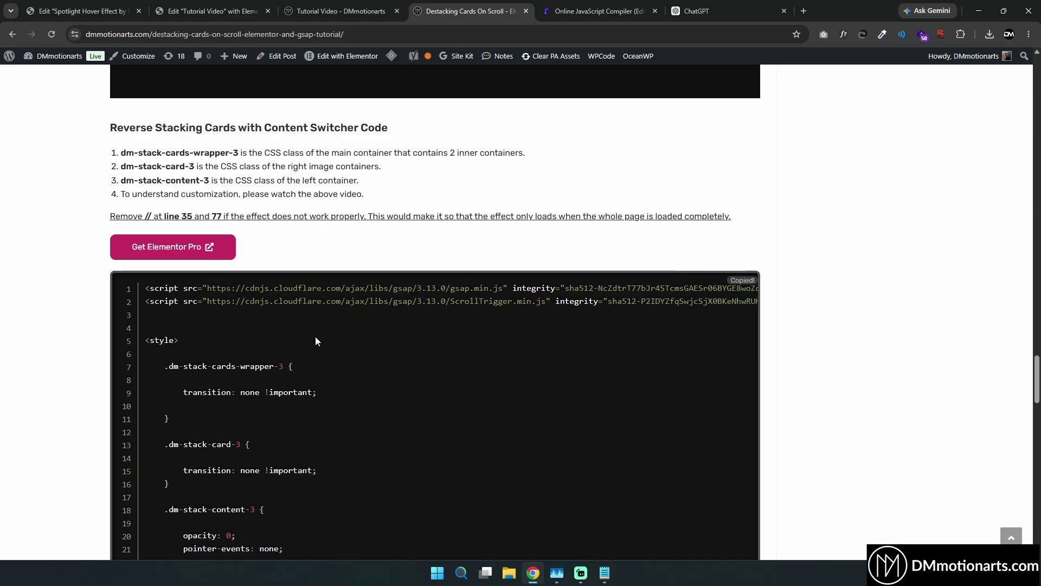
# Copy the full code of the Spotlight 1 Code widget on the Spotlight Hover Effect page into the Tutorial Video page's HTML widget
pyautogui.click(212, 11)
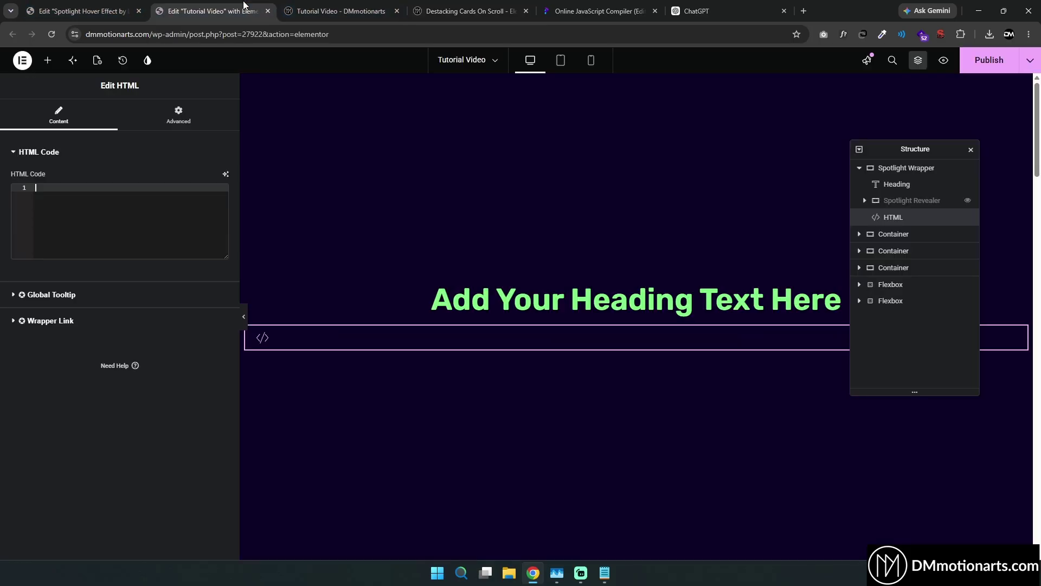
pyautogui.click(87, 10)
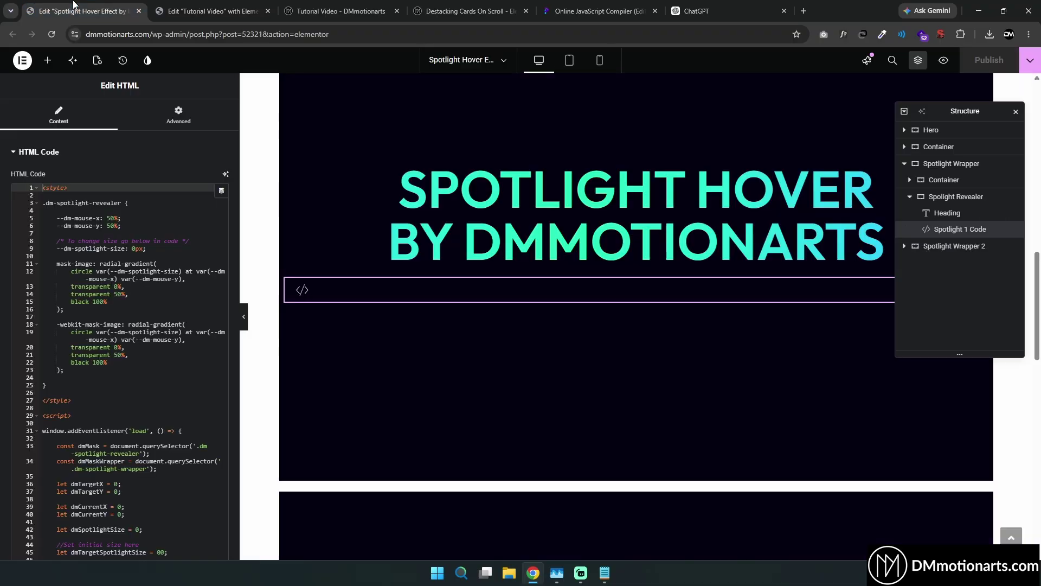
pyautogui.click(204, 9)
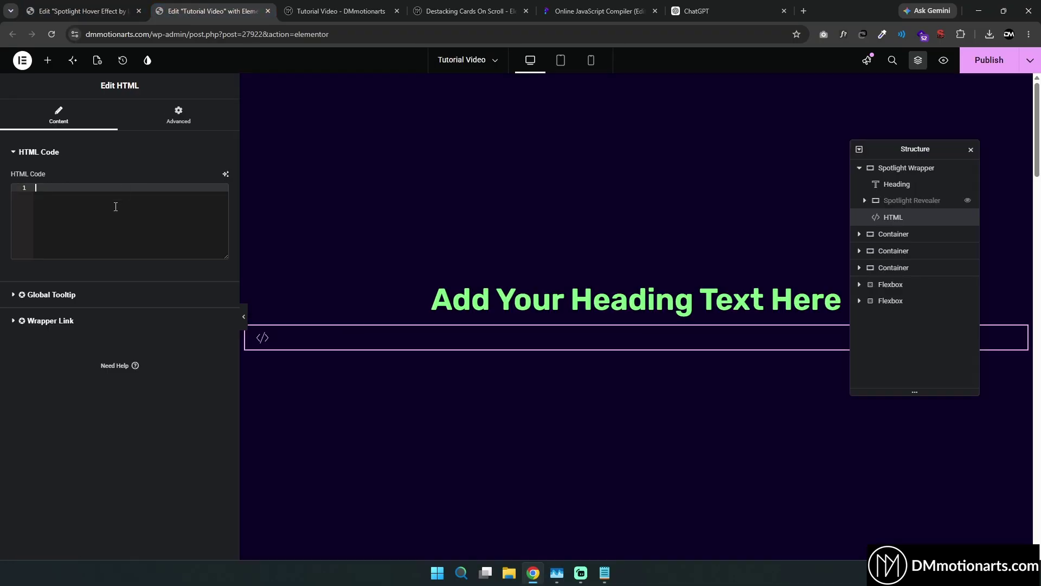
pyautogui.hotkey('ctrl', 'v')
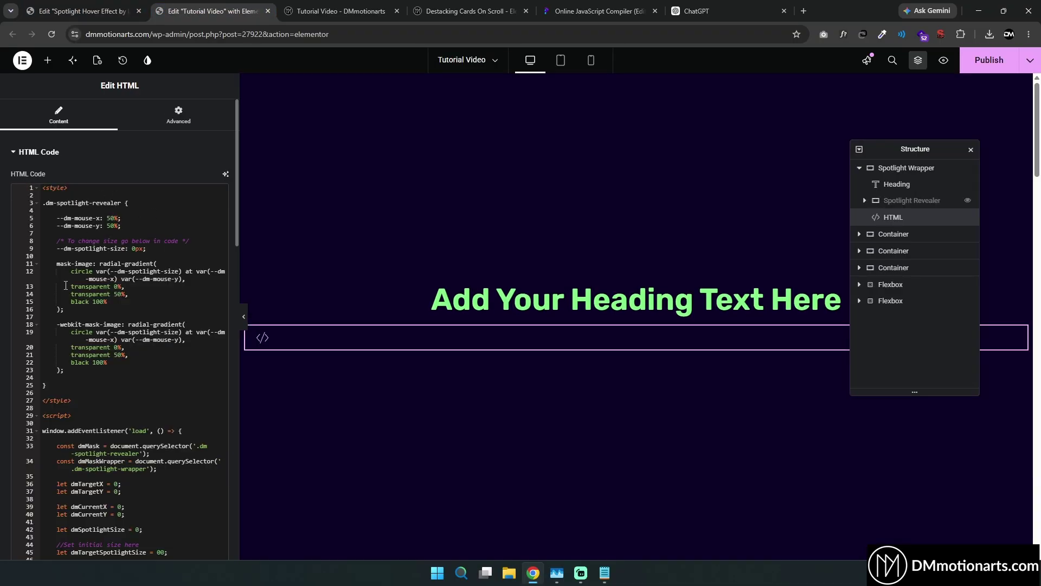
# Paste the spotlight code into main.js in the Programiz JavaScript online compiler and return to its first lines
pyautogui.click(586, 9)
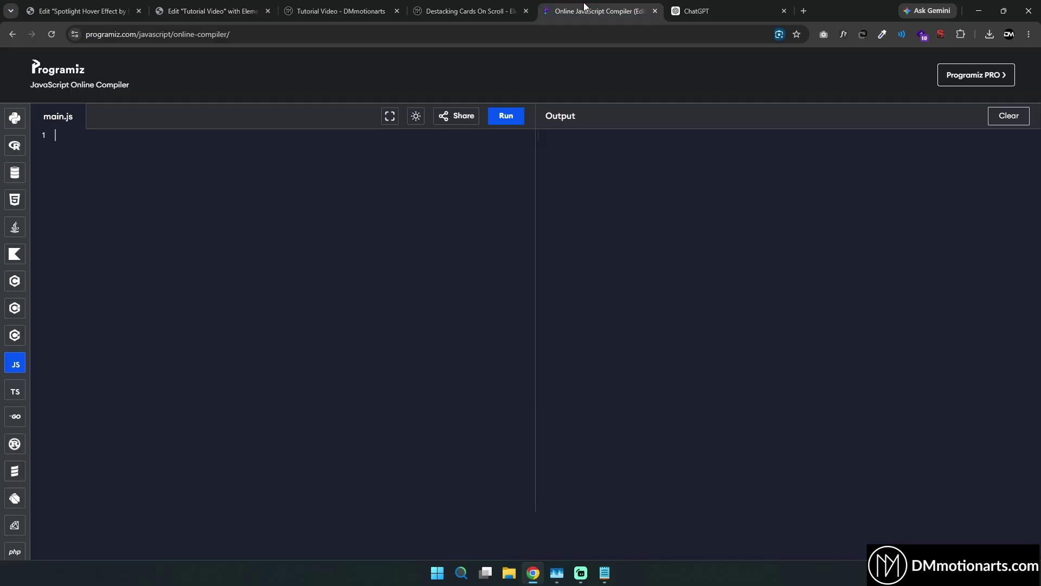
pyautogui.hotkey('ctrl', 'v')
pyautogui.scroll(20, 239, 285)
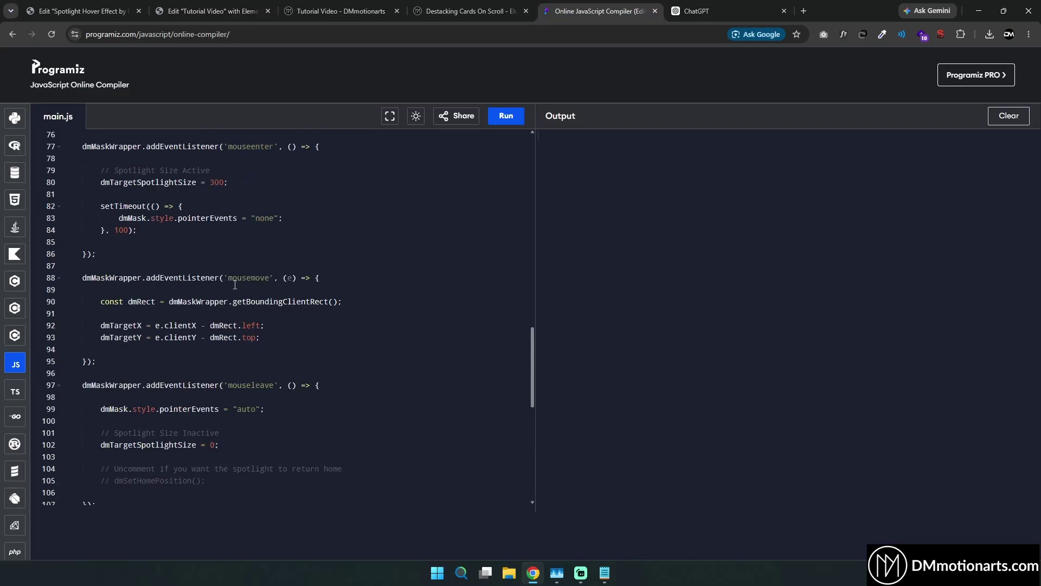
pyautogui.scroll(2, 238, 285)
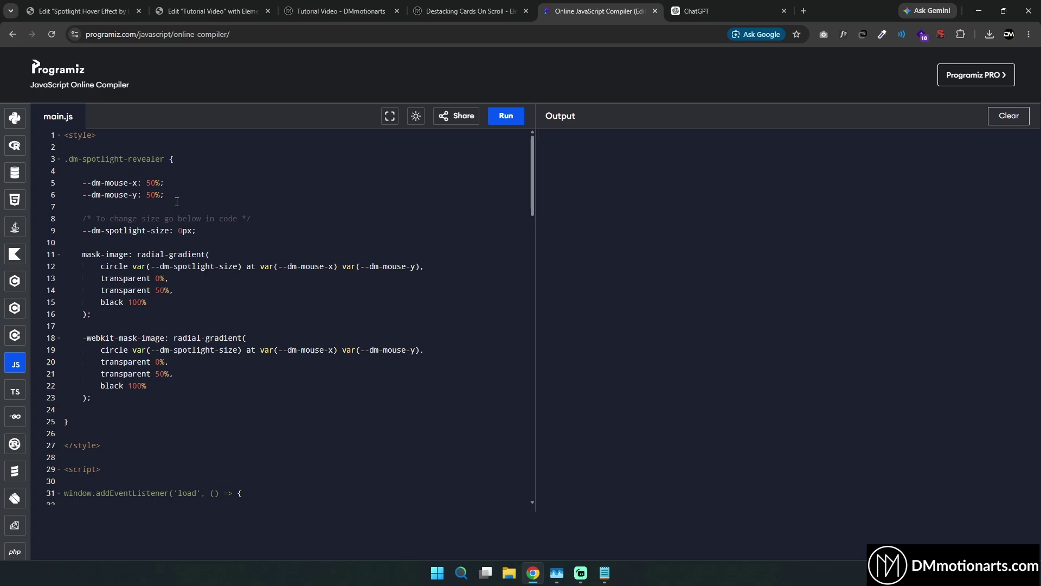
# Examine the CSS class notes above the Reverse Stacking Cards code on the Destacking Cards tutorial page
pyautogui.click(468, 10)
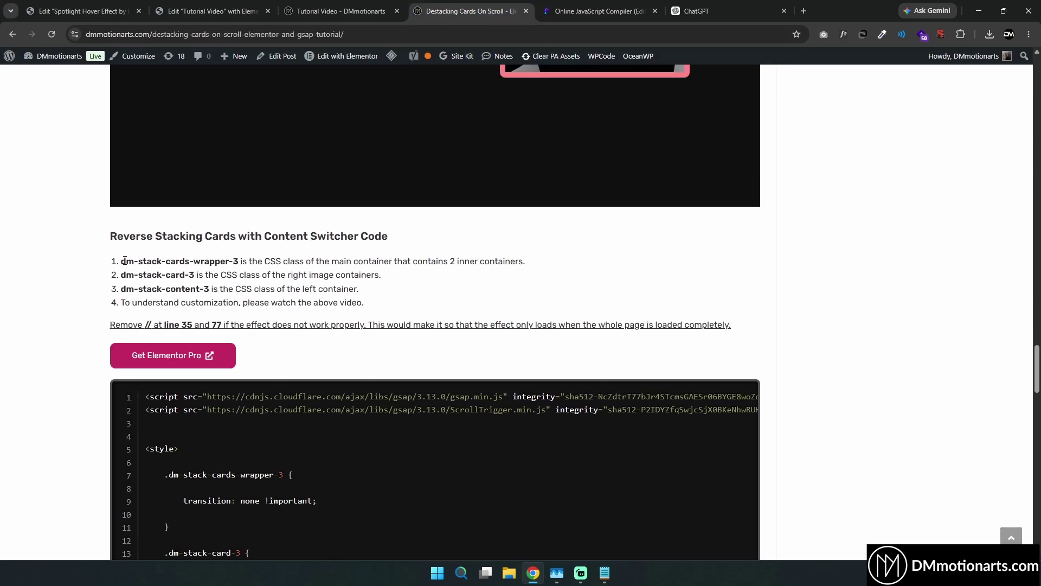
pyautogui.moveTo(125, 261); pyautogui.dragTo(234, 262)
pyautogui.moveTo(121, 275); pyautogui.dragTo(195, 289)
pyautogui.click(208, 289)
pyautogui.scroll(-2, 434, 287)
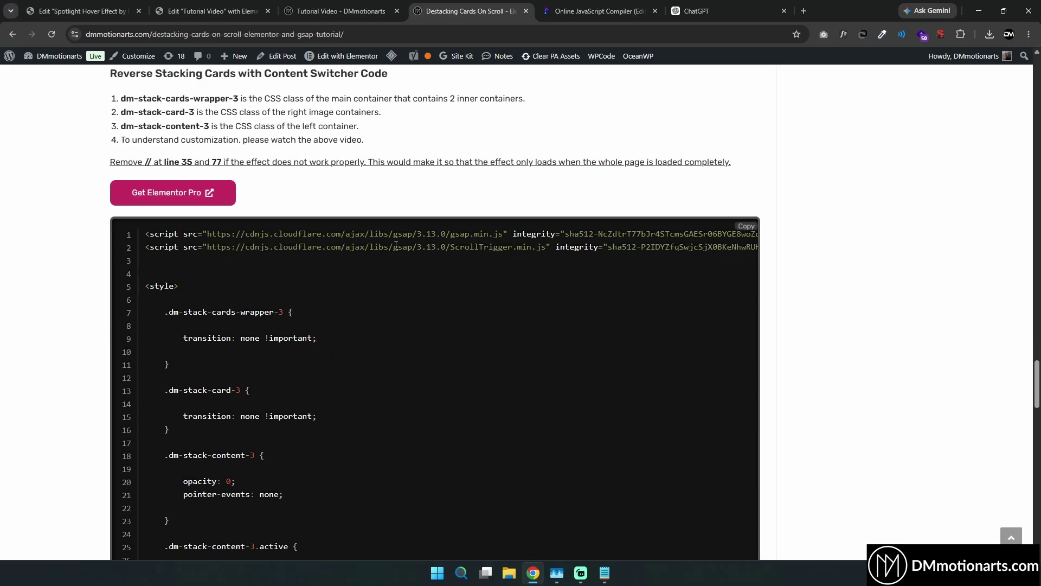
# Copy the class name dm-spotlight-wrapper from the dmMaskWrapper line of the code in the Programiz compiler
pyautogui.click(596, 10)
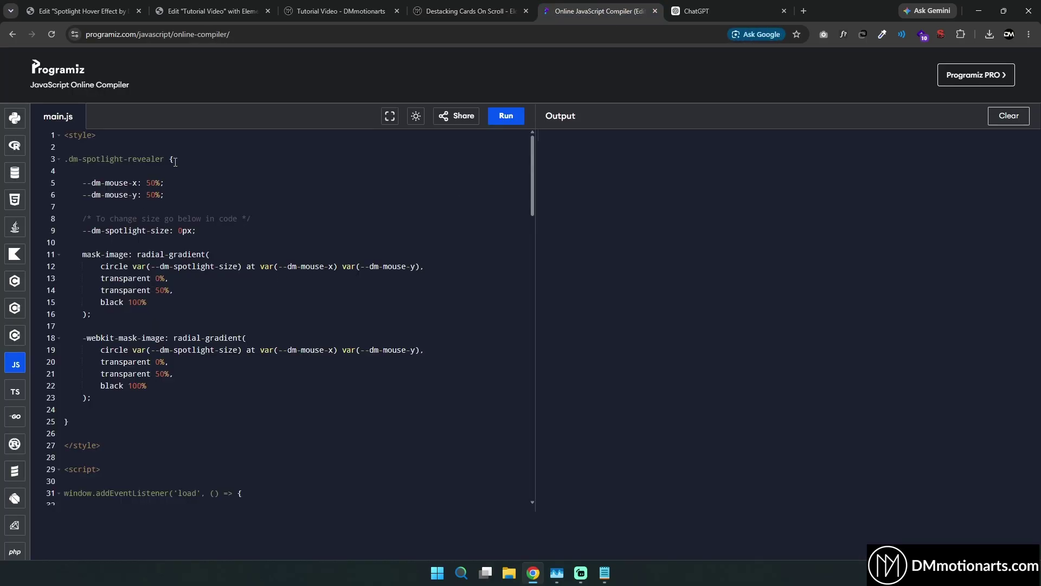
pyautogui.scroll(-3, 162, 274)
pyautogui.scroll(-1, 168, 277)
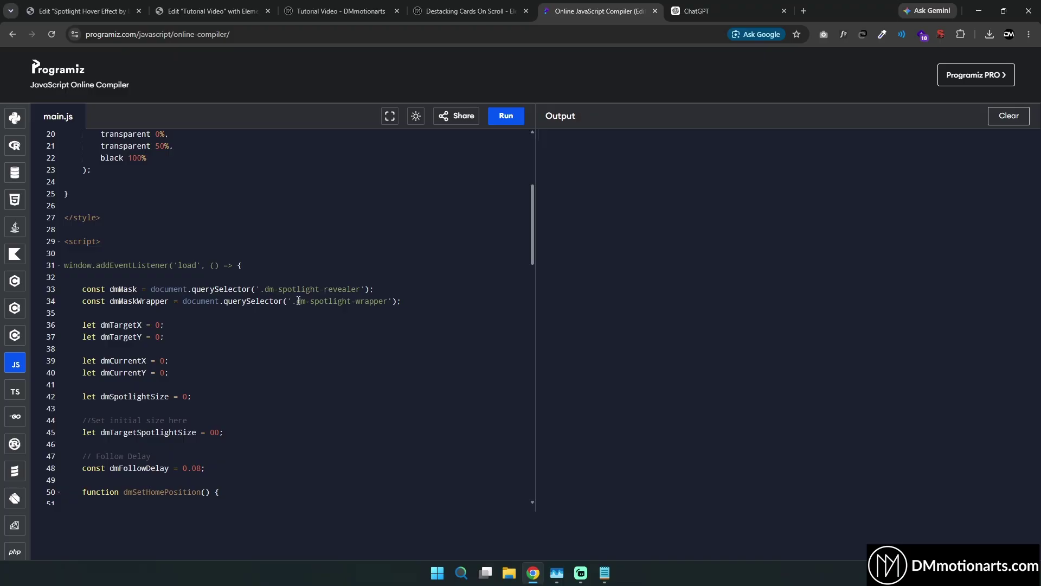
pyautogui.rightClick(360, 307)
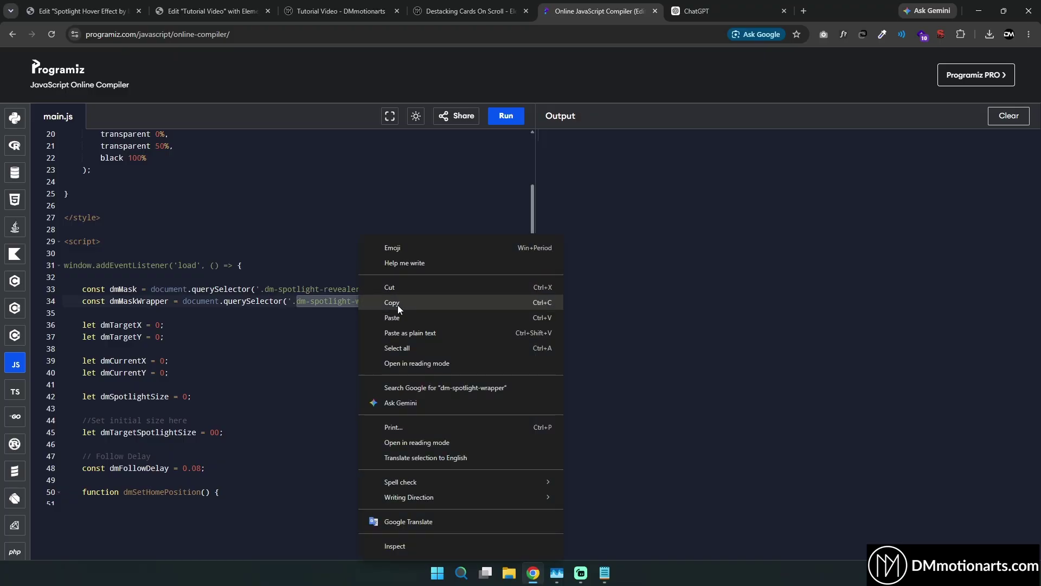
pyautogui.click(398, 303)
# Give the Spotlight Wrapper container on the Tutorial Video page the CSS class dm-spotlight-wrapper
pyautogui.click(109, 6)
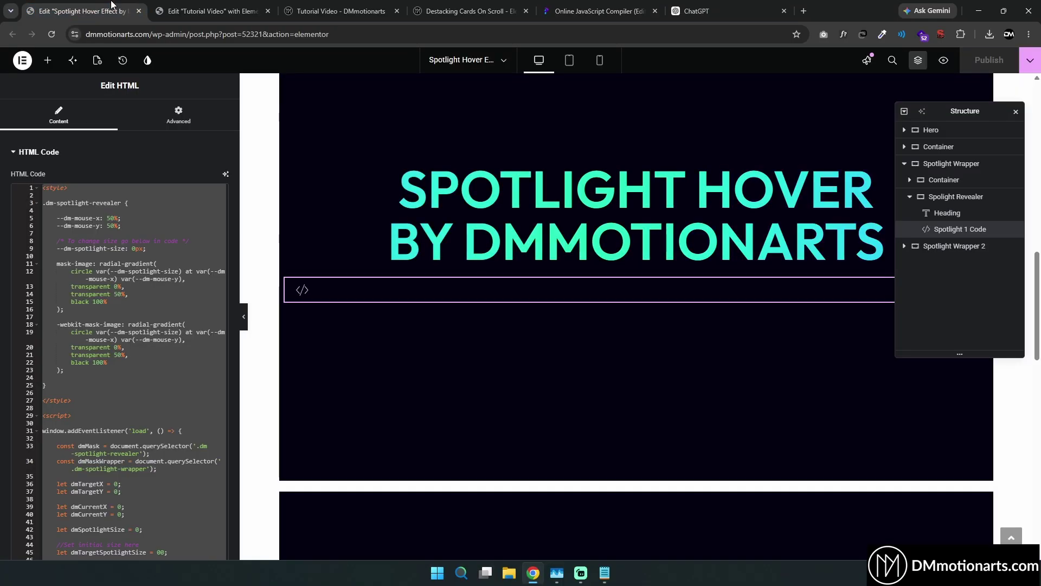
pyautogui.click(193, 10)
pyautogui.click(887, 171)
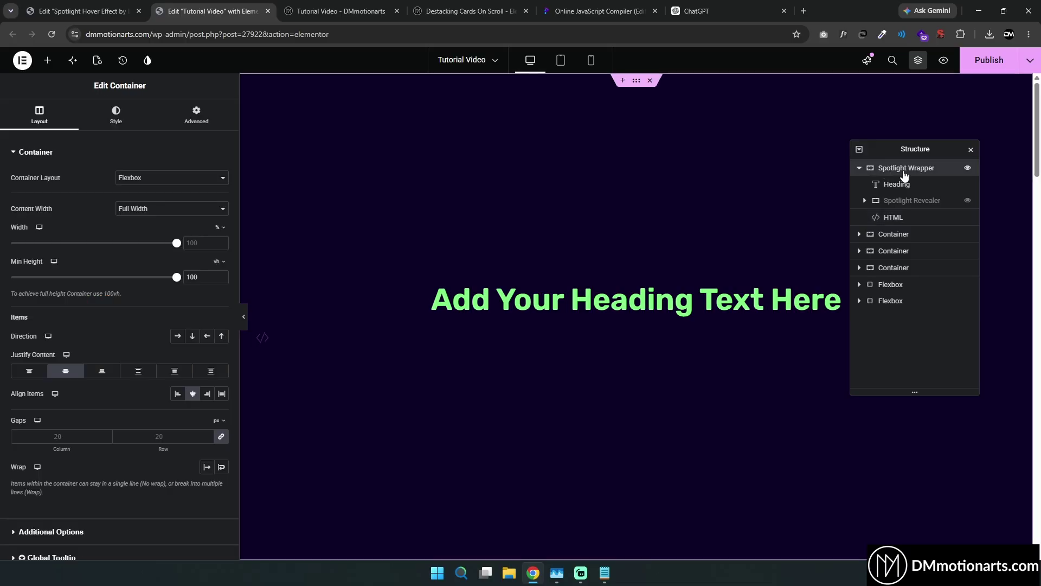
pyautogui.click(179, 118)
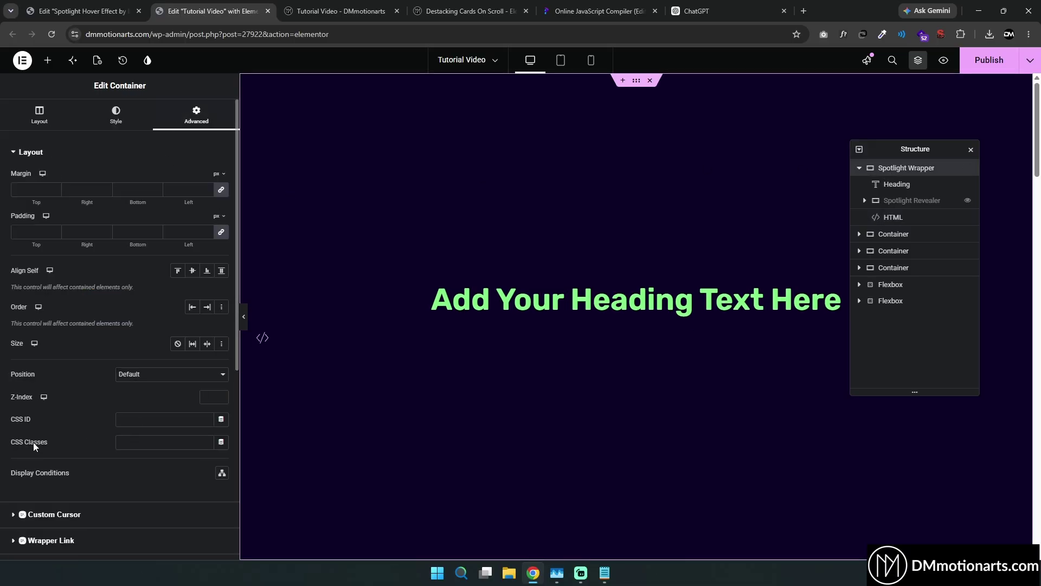
pyautogui.click(160, 442)
pyautogui.write('dm-spotlight-wrapper')
pyautogui.moveTo(118, 443); pyautogui.dragTo(184, 444)
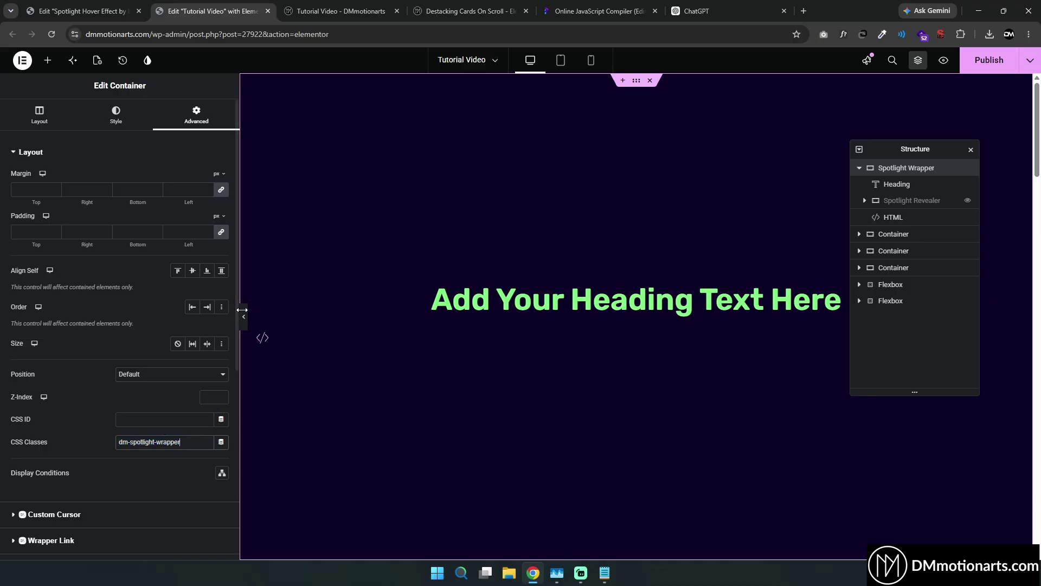
# Copy the class name dm-spotlight-revealer from the compiler's dmMask line and assign it to the unhidden Spotlight Revealer container as its CSS class
pyautogui.click(545, 7)
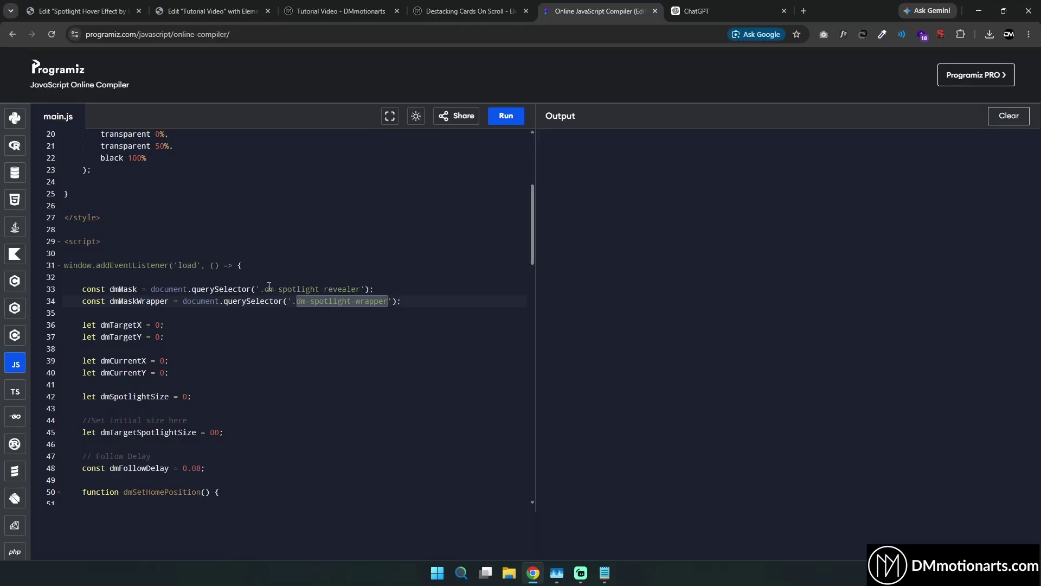
pyautogui.moveTo(265, 288); pyautogui.dragTo(280, 289)
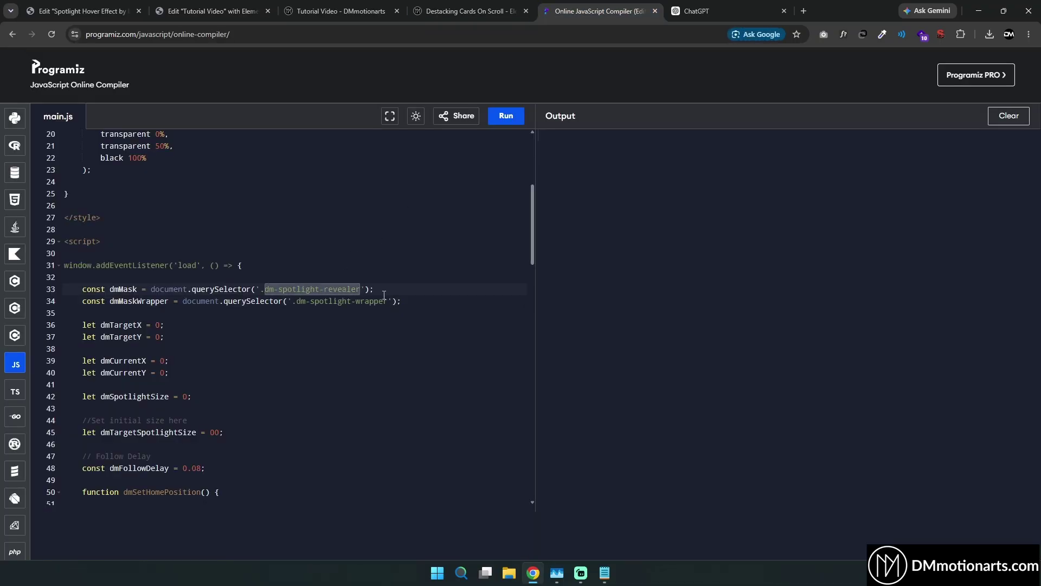
pyautogui.click(82, 11)
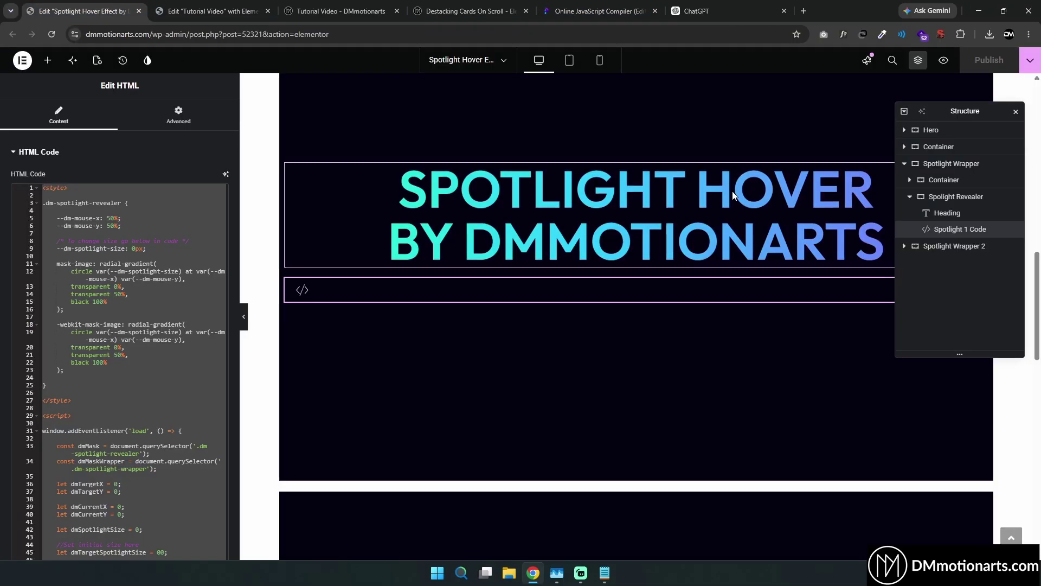
pyautogui.click(211, 10)
pyautogui.click(967, 200)
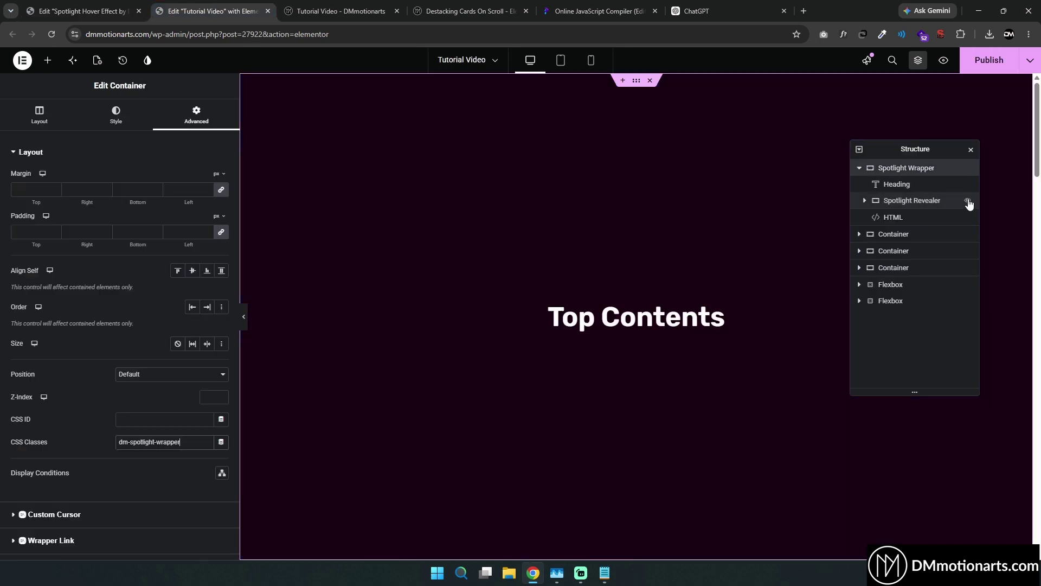
pyautogui.click(894, 201)
pyautogui.scroll(-5, 125, 327)
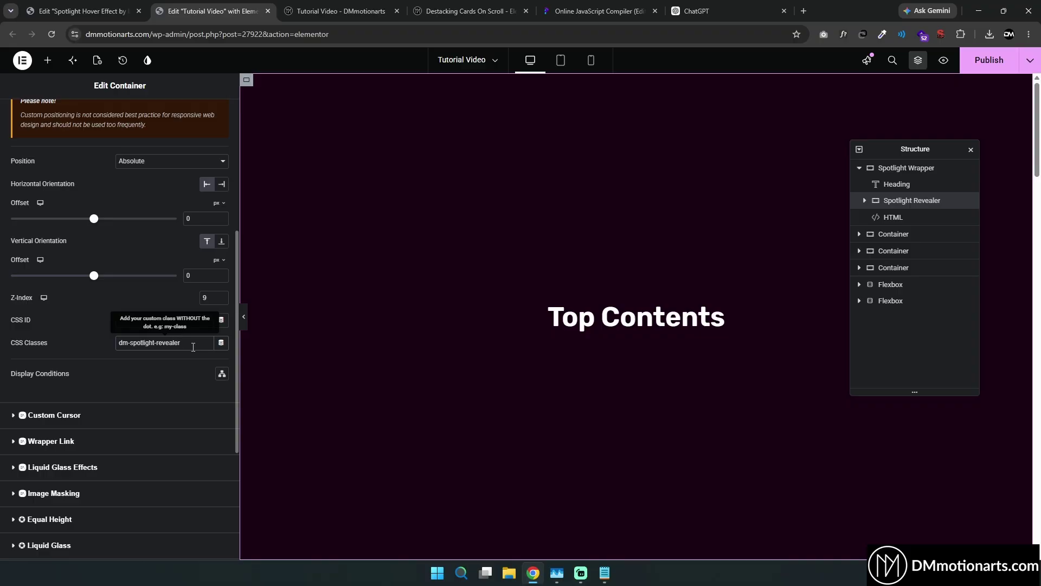
# Check the page in the tablet and mobile portrait layouts, return to the desktop layout and publish the changes
pyautogui.click(889, 217)
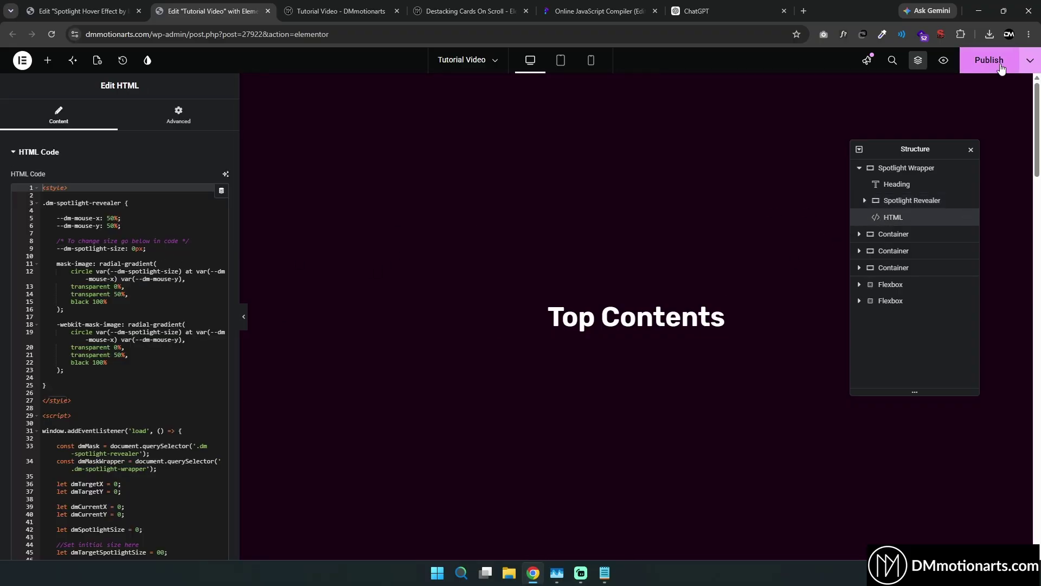
pyautogui.click(561, 59)
pyautogui.click(592, 60)
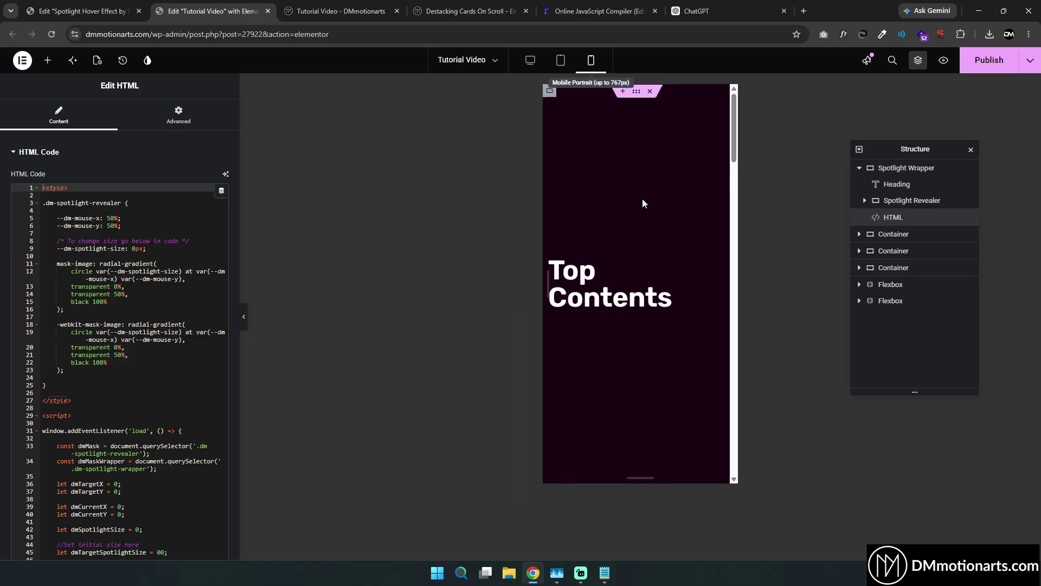
pyautogui.click(534, 60)
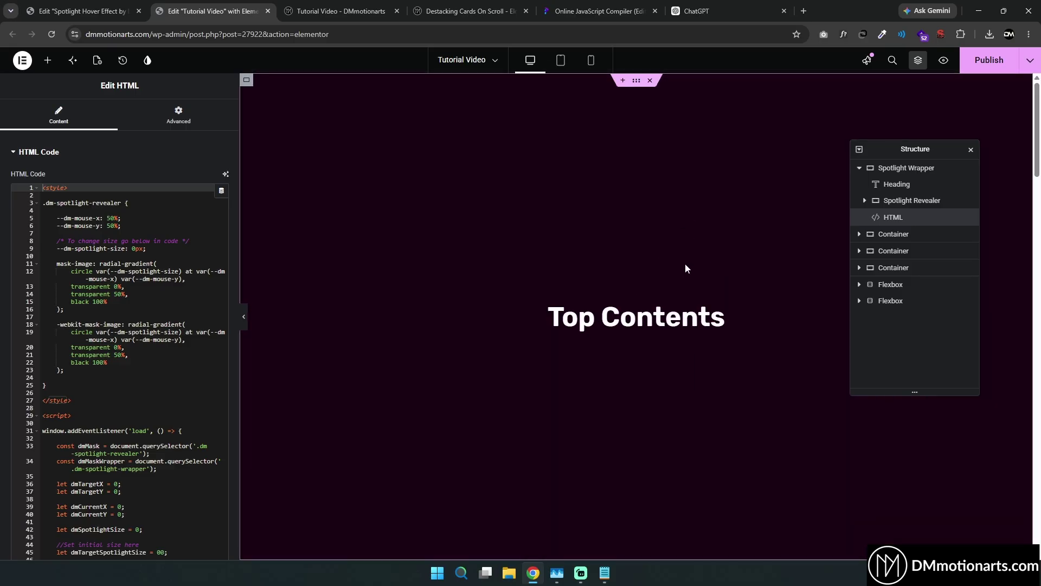
pyautogui.click(996, 60)
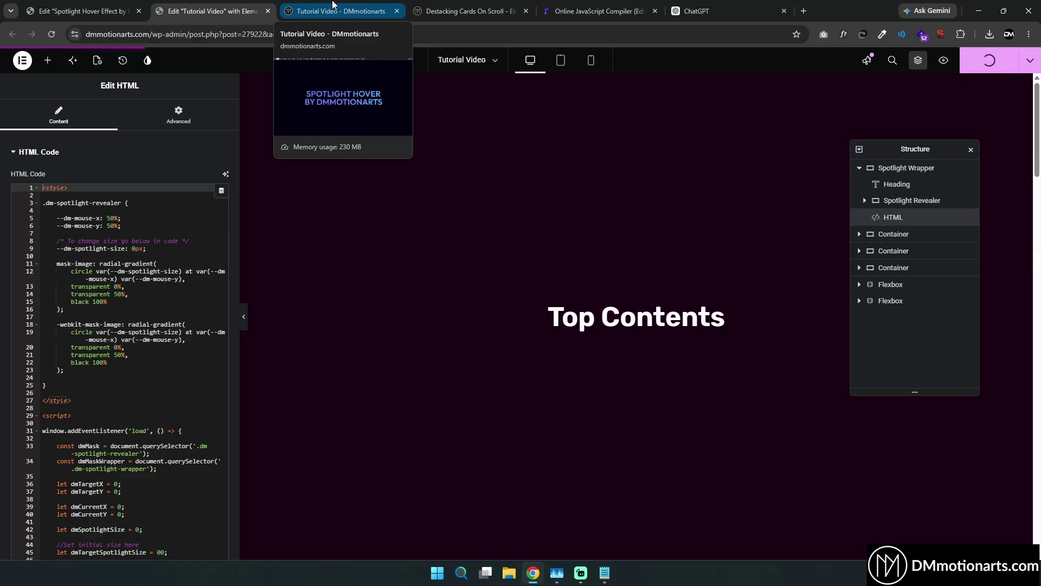
# Examine the spotlight hover effect over the first section of the live Tutorial Video page
pyautogui.click(333, 5)
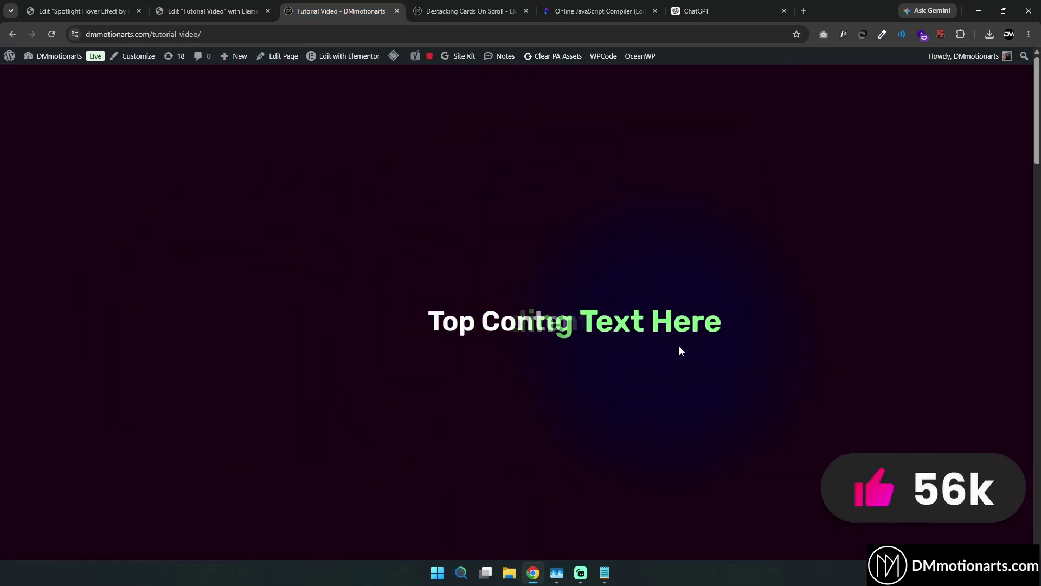
pyautogui.scroll(-2, 680, 347)
pyautogui.scroll(1, 757, 326)
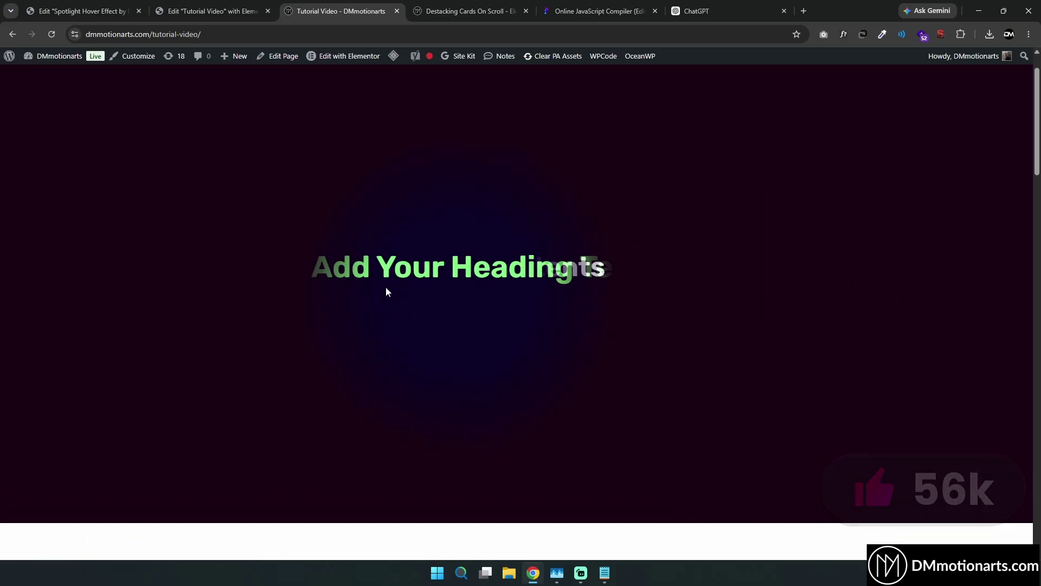
pyautogui.scroll(1, 875, 266)
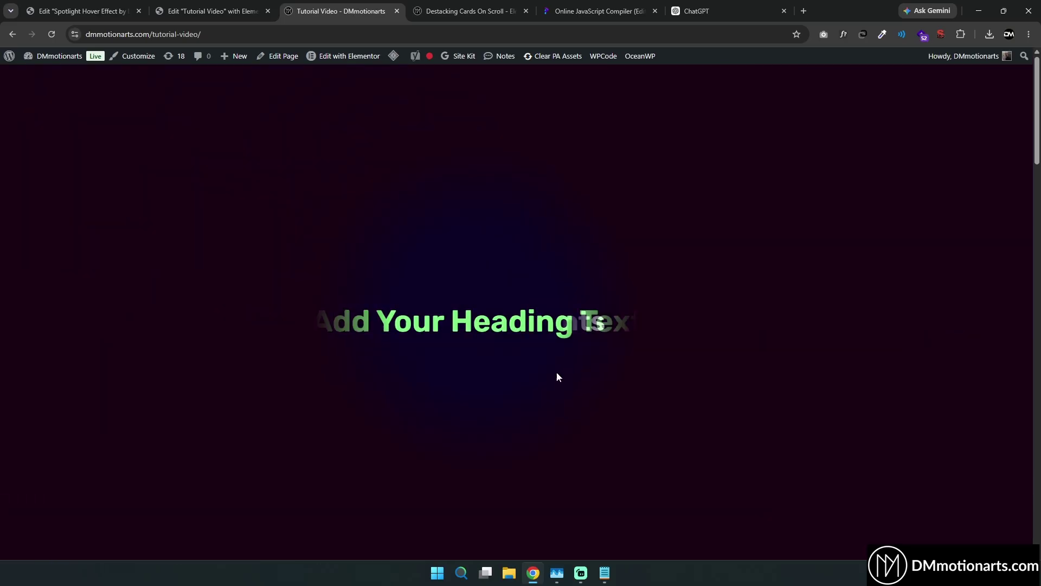
pyautogui.scroll(-4, 581, 323)
pyautogui.scroll(2, 558, 395)
pyautogui.scroll(2, 574, 401)
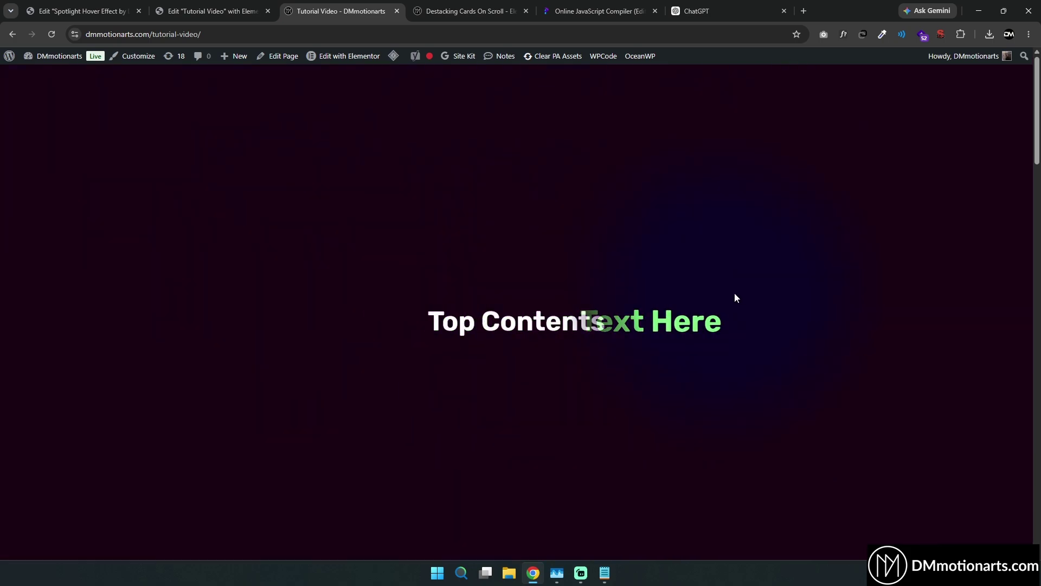
pyautogui.scroll(-1, 470, 383)
pyautogui.scroll(-2, 379, 450)
pyautogui.scroll(2, 503, 427)
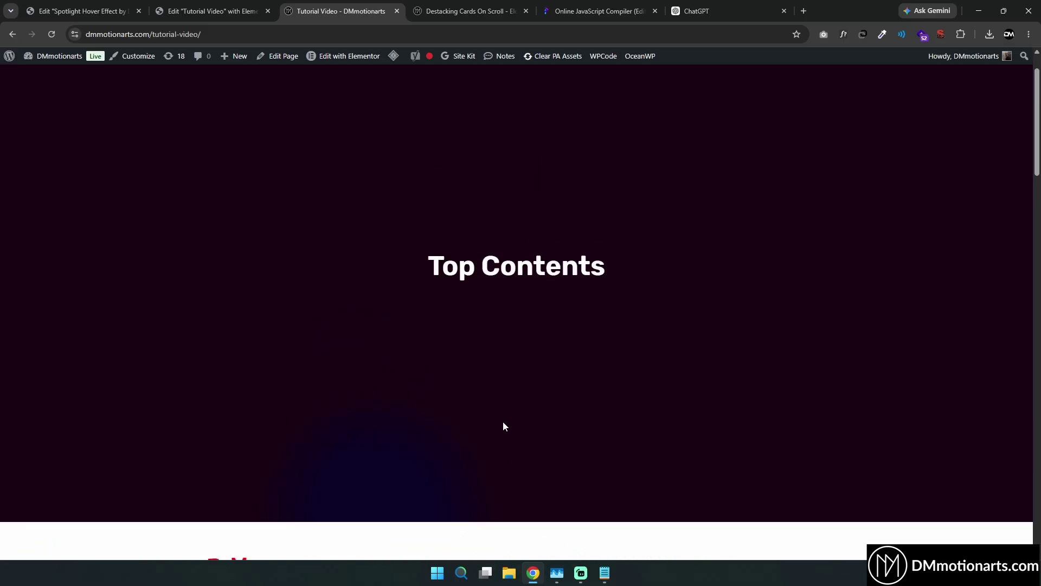
# Copy the Top Contents heading from Spotlight Revealer, hide the revealer and paste the heading into the Spotlight Wrapper container
pyautogui.click(121, 8)
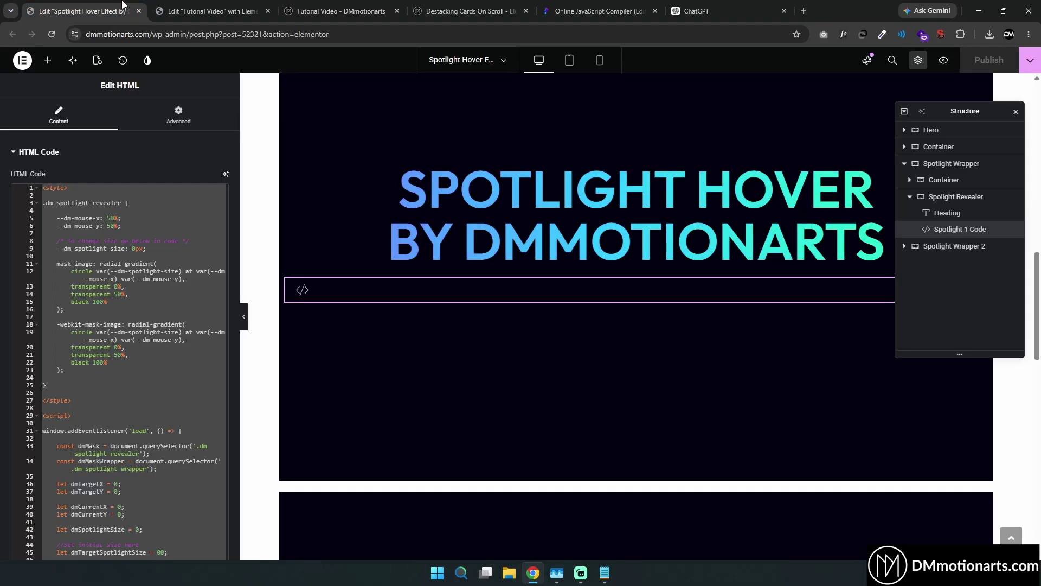
pyautogui.click(206, 11)
pyautogui.click(718, 310)
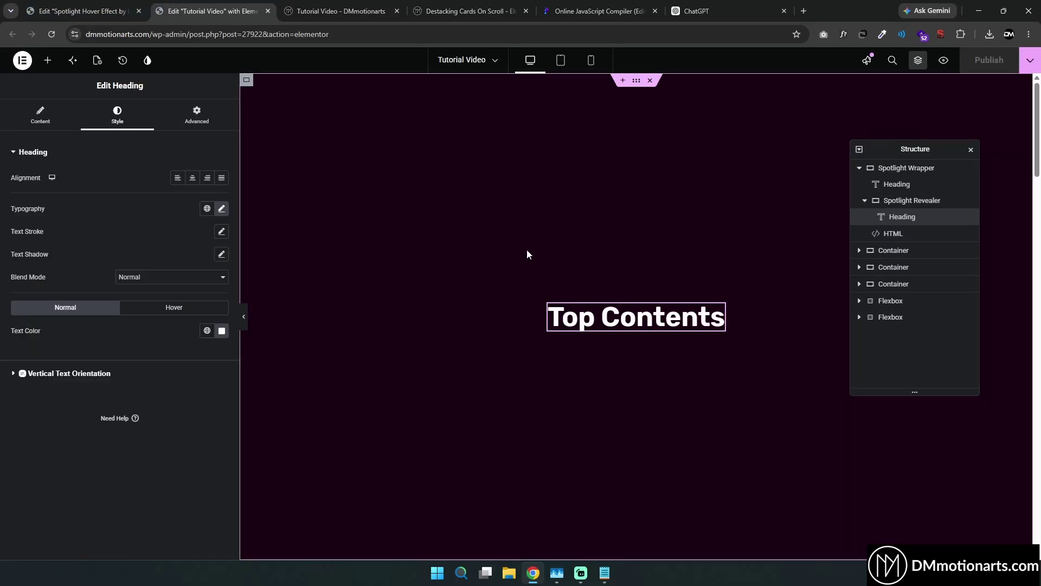
pyautogui.rightClick(693, 322)
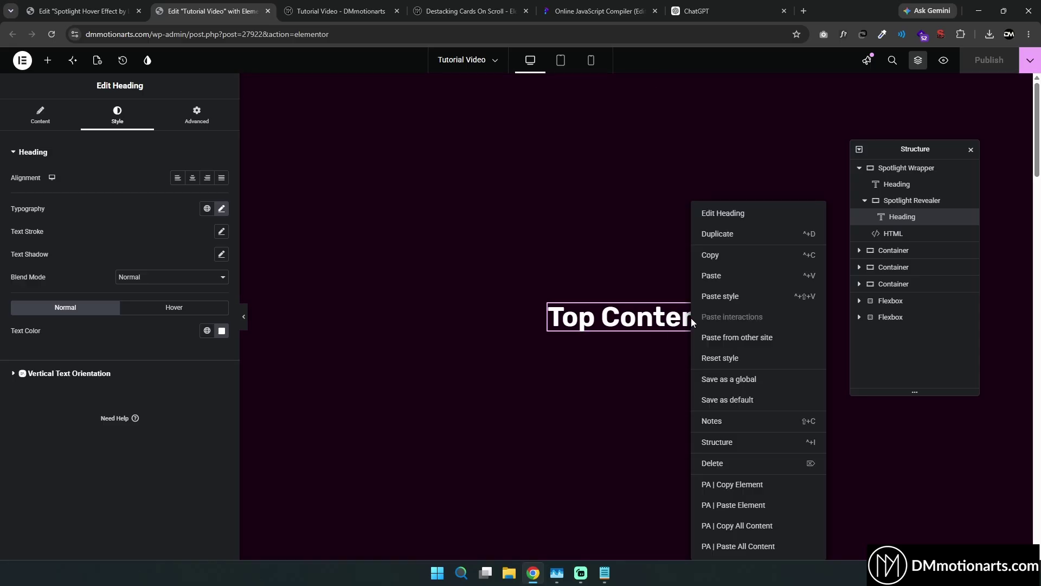
pyautogui.click(714, 255)
pyautogui.click(967, 201)
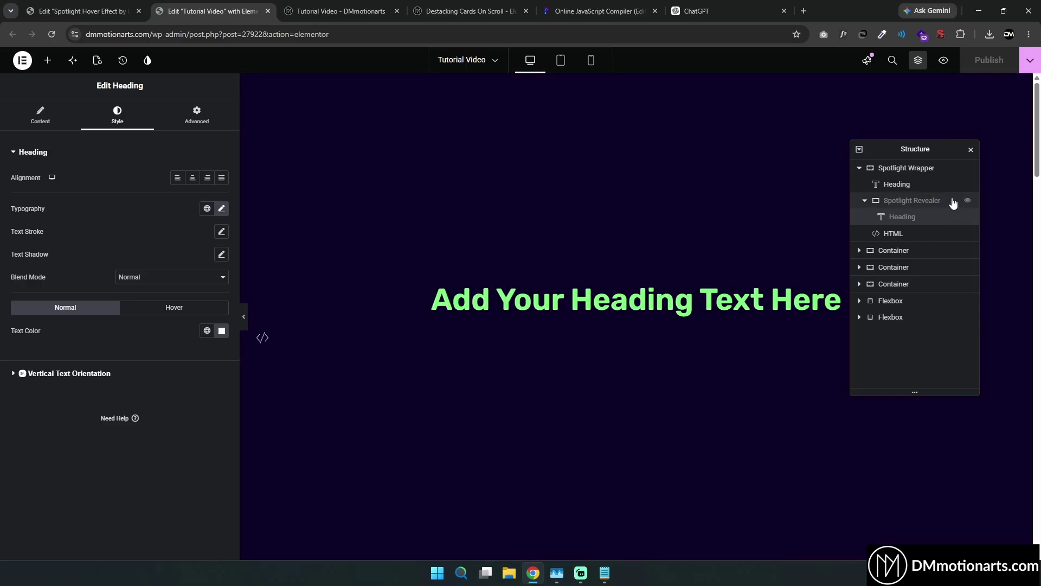
pyautogui.click(878, 168)
pyautogui.rightClick(877, 168)
pyautogui.click(897, 253)
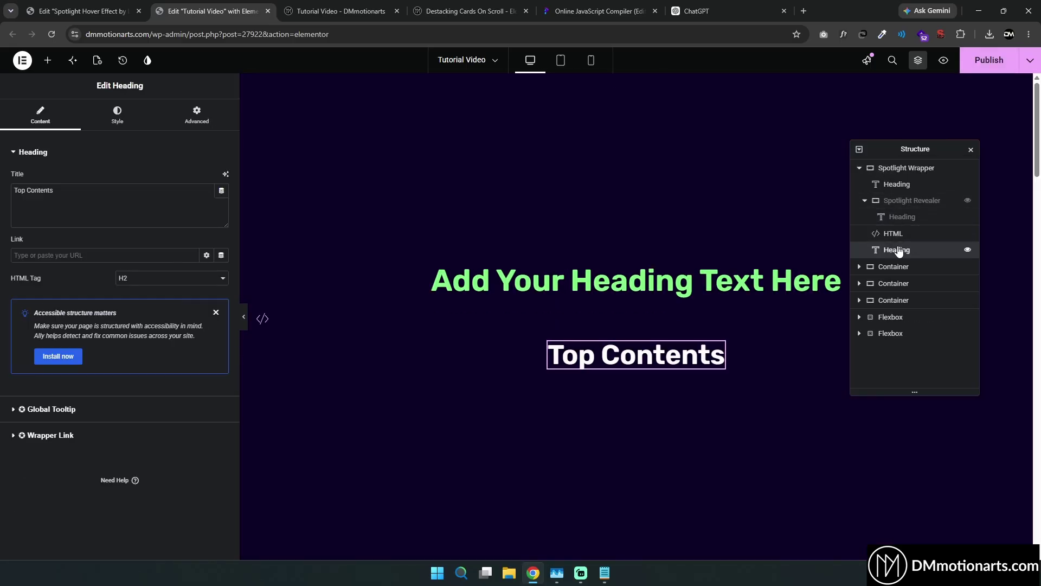
# Move the pasted Top Contents heading to the top of Spotlight Wrapper and delete the green "Add Your Heading Text Here" heading
pyautogui.moveTo(898, 250); pyautogui.dragTo(878, 187)
pyautogui.click(885, 200)
pyautogui.press('Delete')
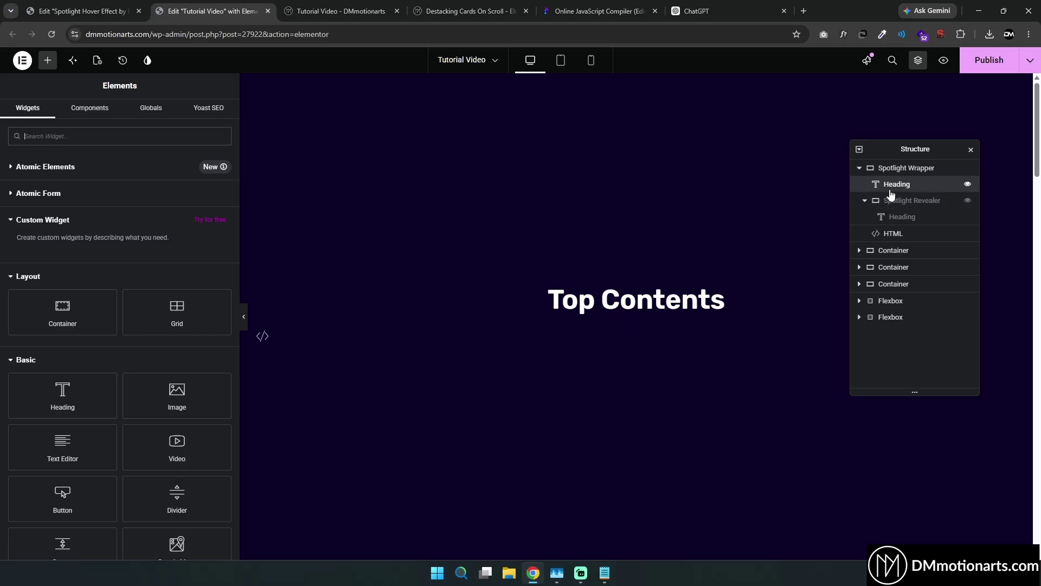
# Show Spotlight Revealer again, recolour its Top Contents heading's text to mid grey and save the page
pyautogui.click(891, 184)
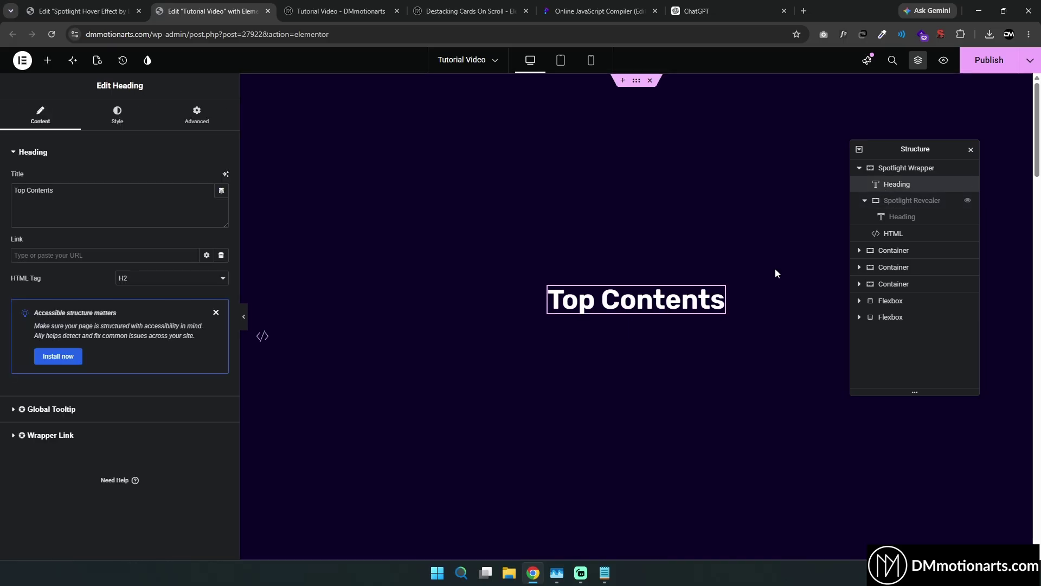
pyautogui.click(969, 202)
pyautogui.click(968, 202)
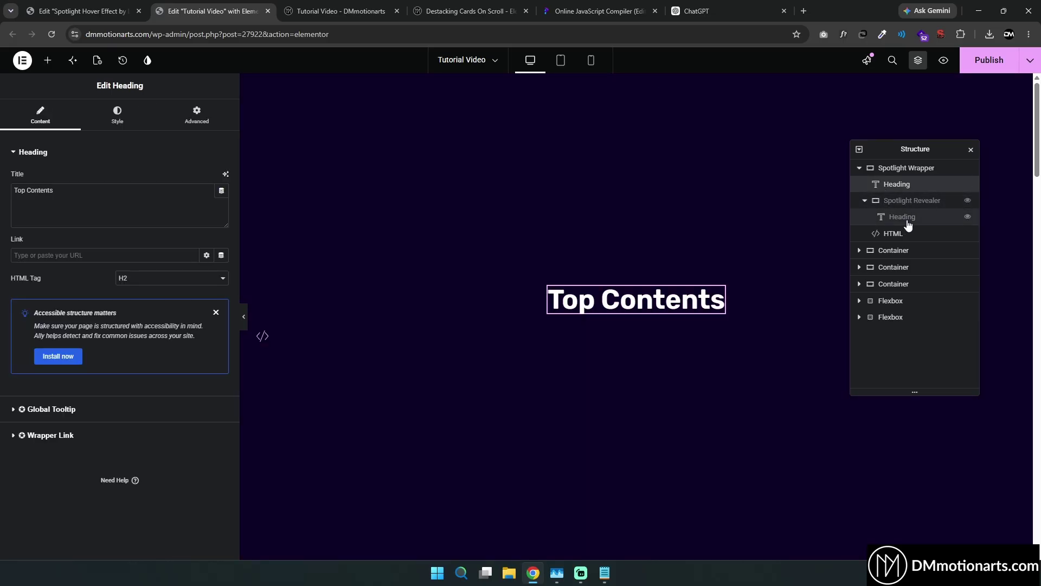
pyautogui.click(968, 202)
pyautogui.click(916, 218)
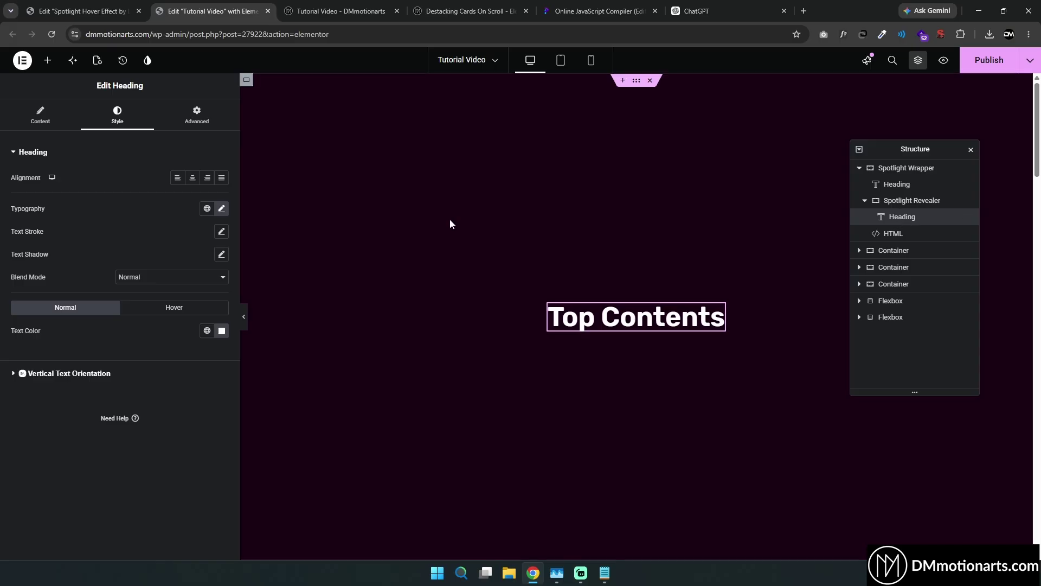
pyautogui.click(222, 331)
pyautogui.moveTo(161, 392); pyautogui.dragTo(158, 400)
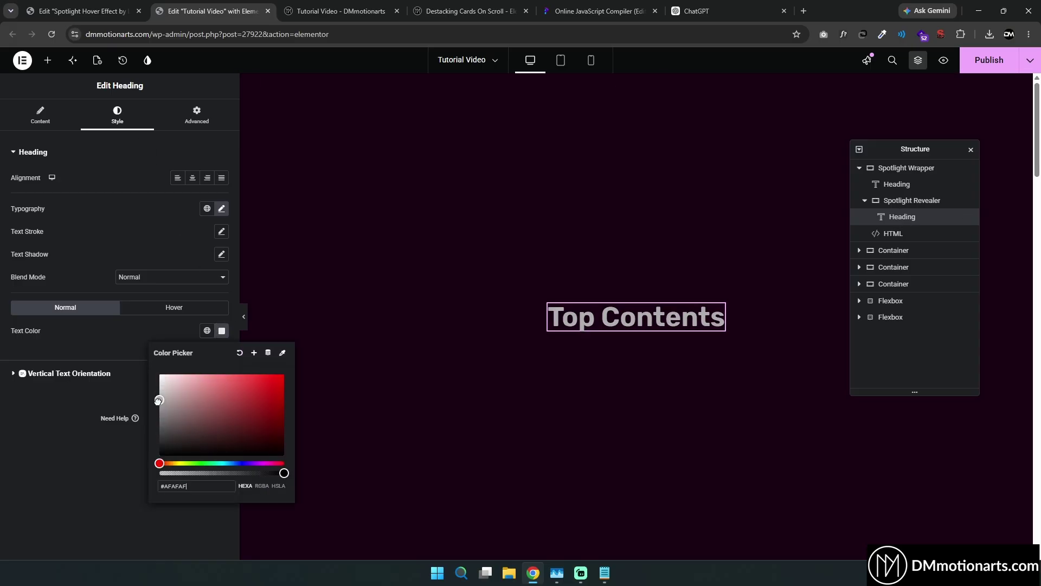
pyautogui.hotkey('ctrl', 's')
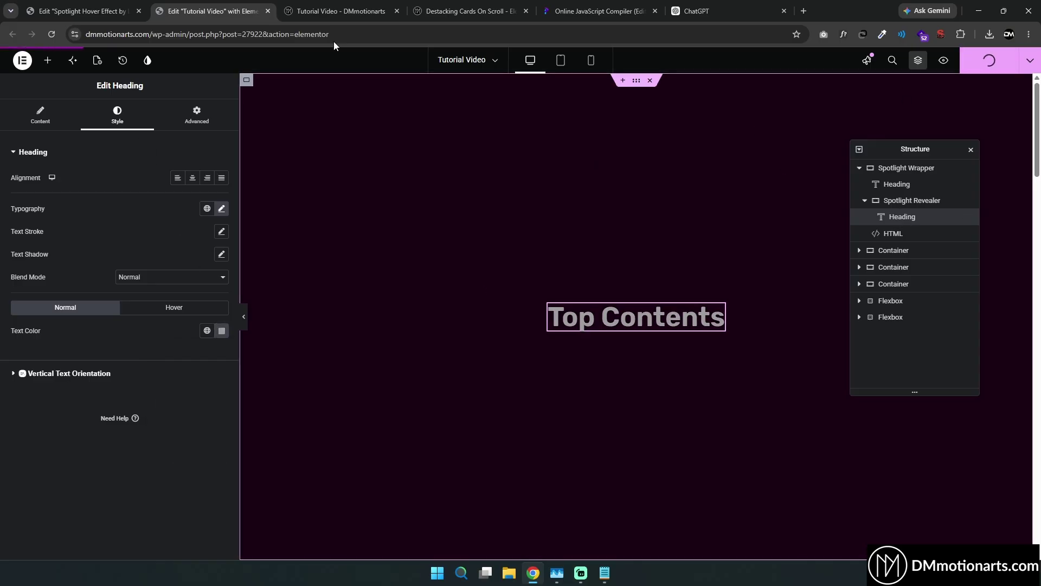
# Check the spotlight effect on the grey Top Contents heading on the live Tutorial Video page
pyautogui.click(344, 7)
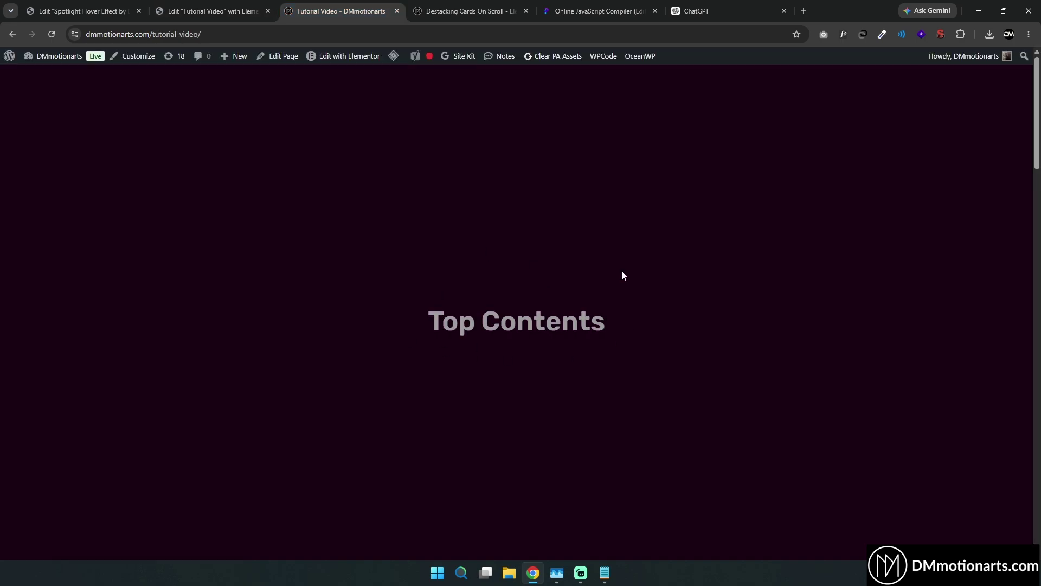
pyautogui.click(196, 12)
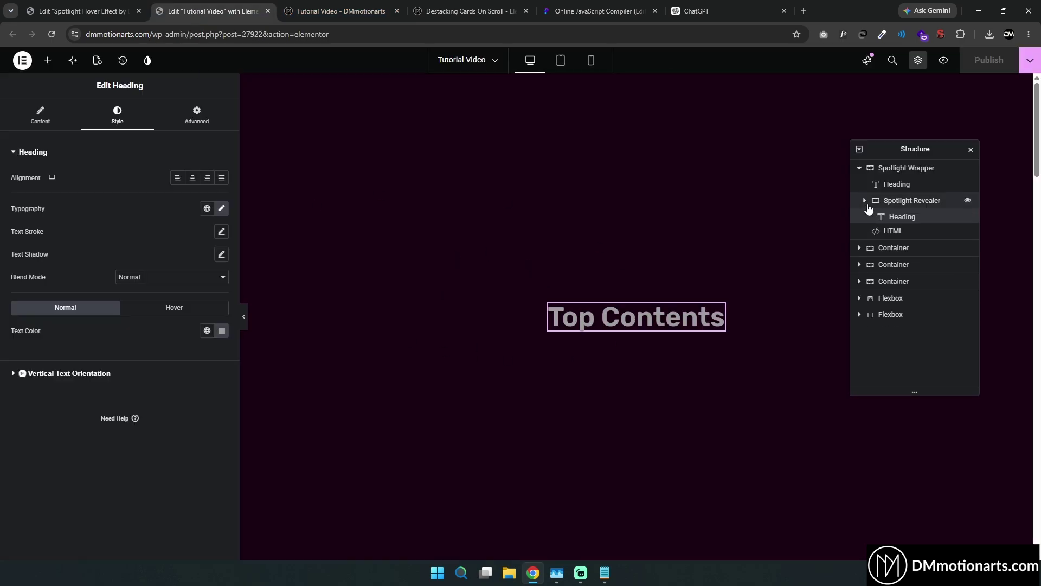
pyautogui.hotkey('ctrl', 'Tab')
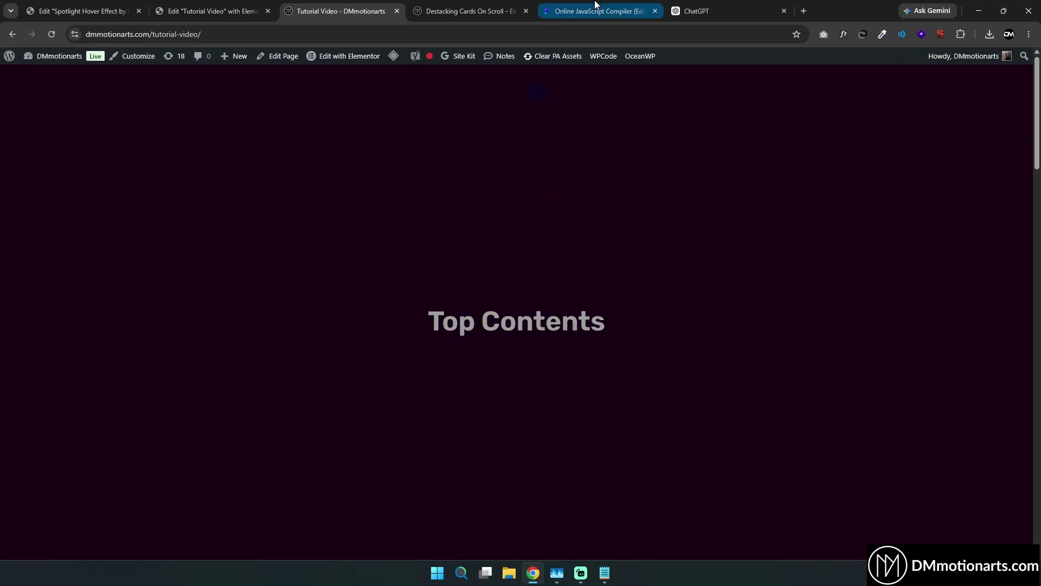
# Copy the four numbered notes above the Reverse Stacking Cards with Content Switcher Code on the Destacking Cards page
pyautogui.click(467, 11)
pyautogui.scroll(3, 280, 271)
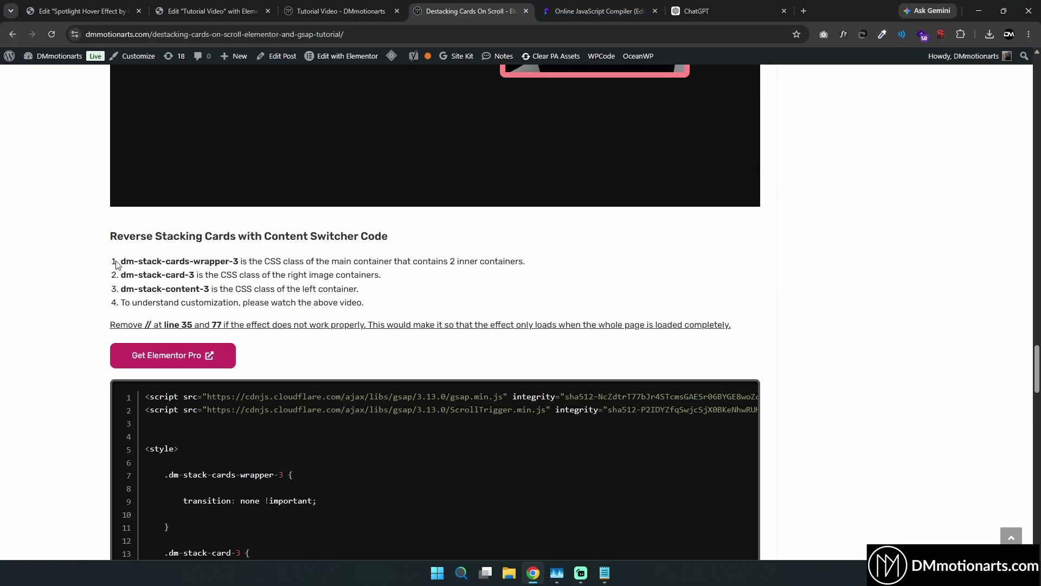
pyautogui.moveTo(116, 264); pyautogui.dragTo(408, 302)
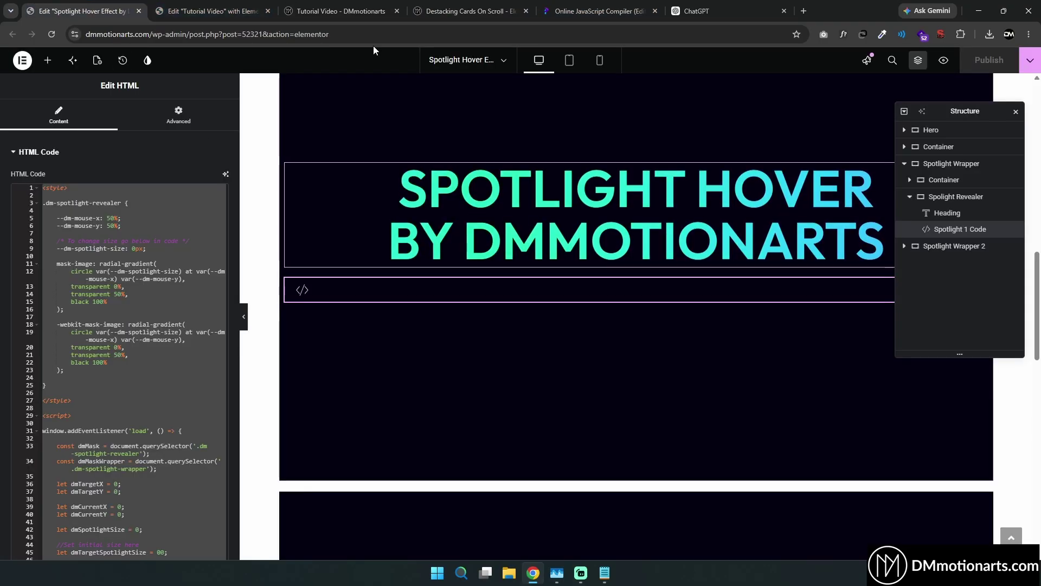
# Use the copied notes as the Spotlight Revealer heading's text and replace Spotlight Wrapper's Top Contents heading with a duplicate of it
pyautogui.click(212, 11)
pyautogui.click(497, 304)
pyautogui.moveTo(893, 184); pyautogui.dragTo(896, 203)
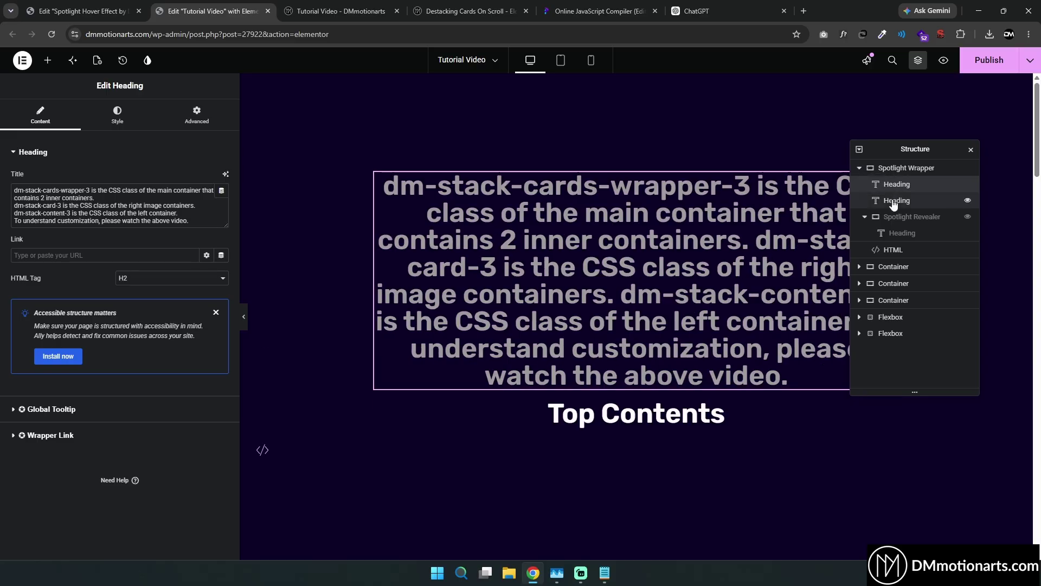
pyautogui.press('Delete')
# Set the text colour of the long notes heading in Spotlight Wrapper to white
pyautogui.click(897, 184)
pyautogui.click(135, 122)
pyautogui.click(222, 331)
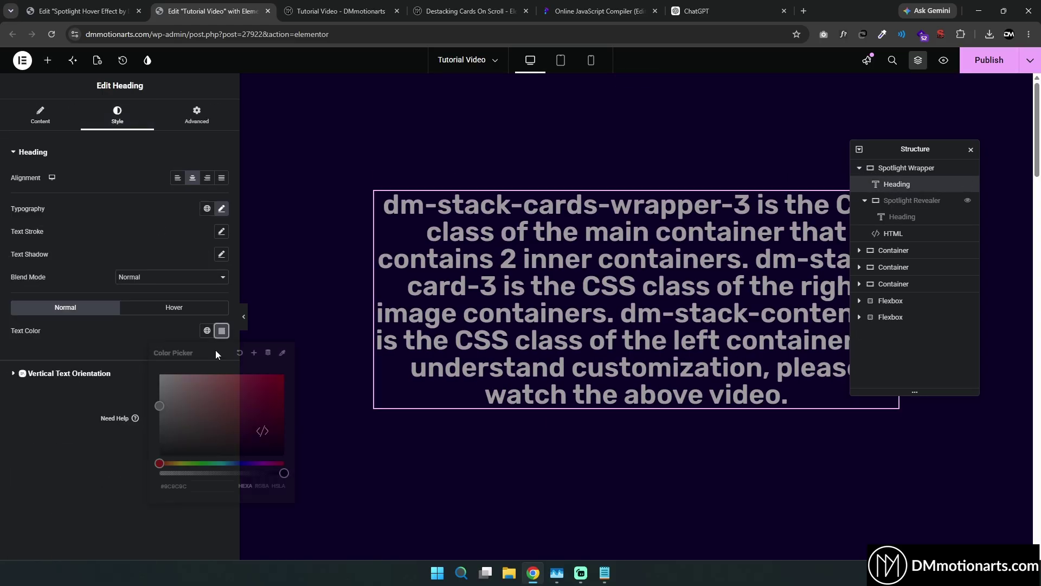
pyautogui.click(158, 375)
# Publish the updated page and test the spotlight effect over the long text on the live Tutorial Video page
pyautogui.click(969, 204)
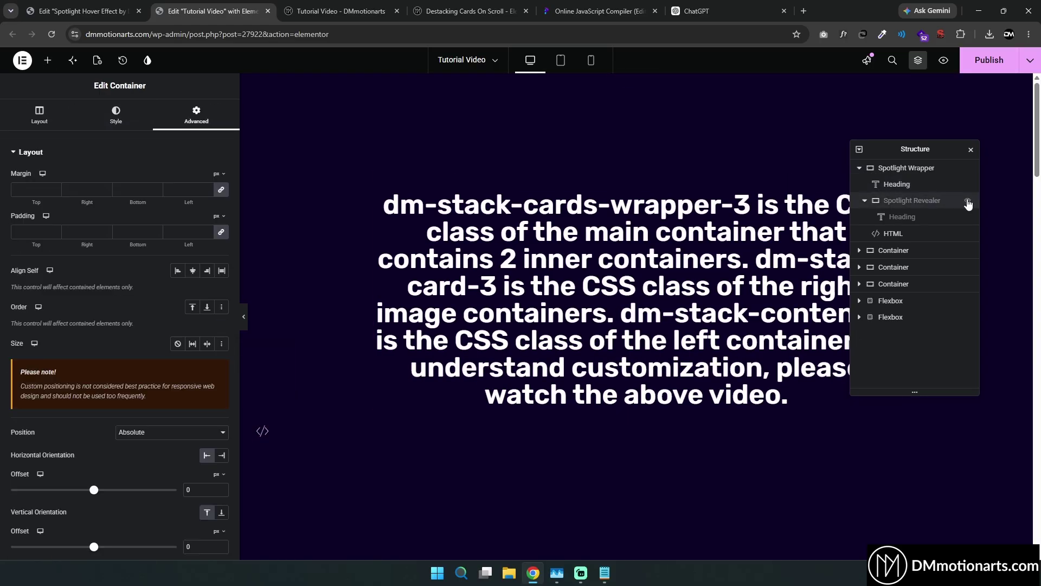
pyautogui.click(969, 204)
pyautogui.click(992, 60)
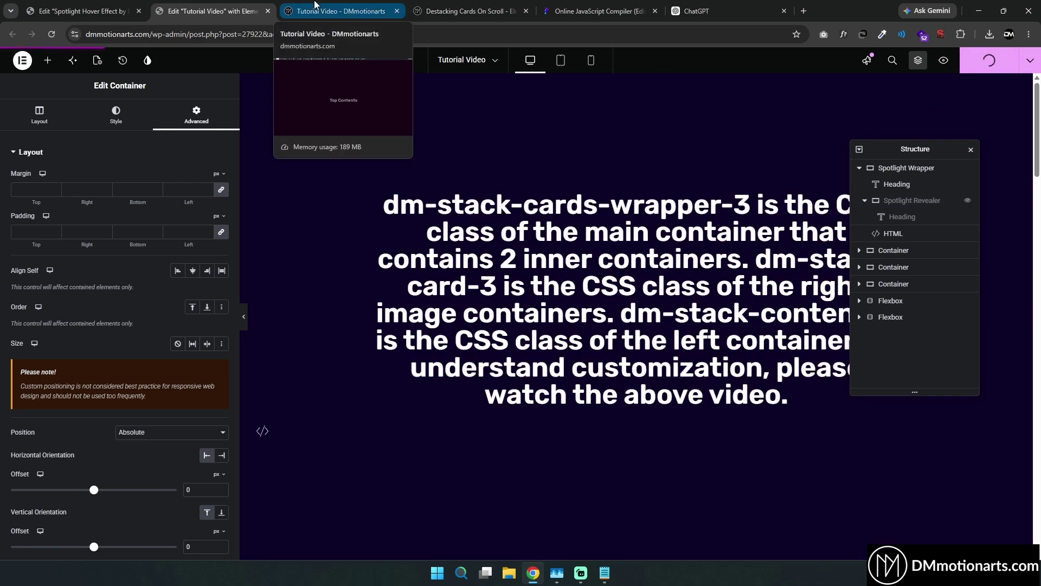
pyautogui.click(316, 5)
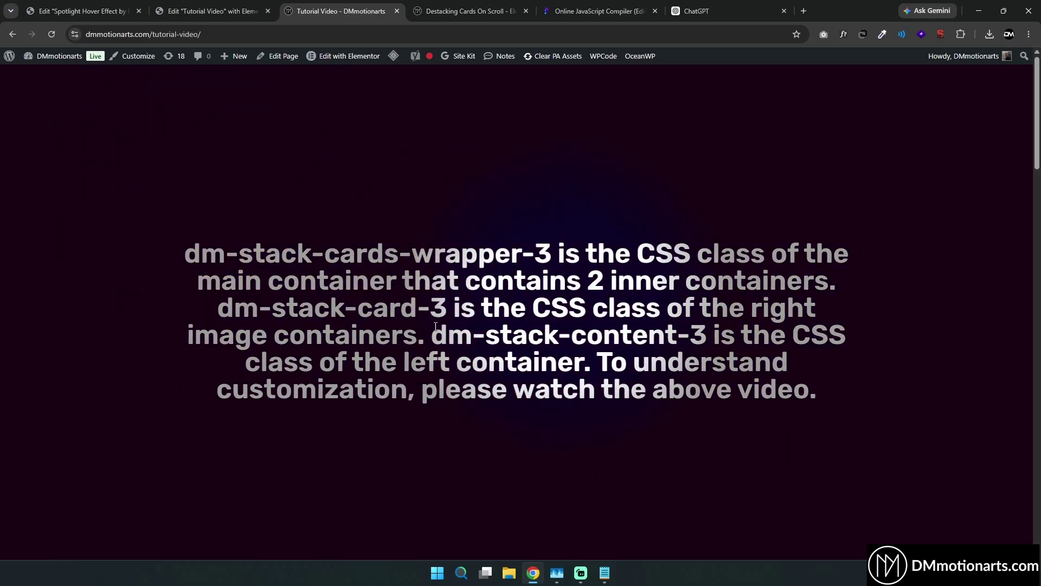
# Examine the spotlight code in the online JavaScript compiler from the style block down to the initial size comment
pyautogui.hotkey('ctrl', 'shift', 'Tab')
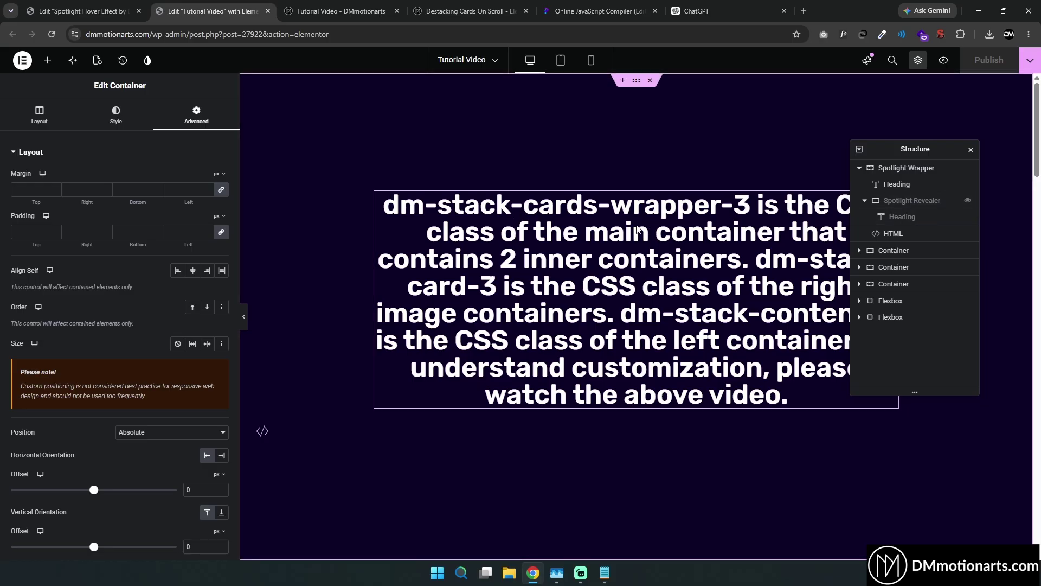
pyautogui.hotkey('ctrl', 'Tab')
pyautogui.hotkey('ctrl', 'Tab')
pyautogui.hotkey('ctrl', 'Tab')
pyautogui.moveTo(64, 134); pyautogui.dragTo(243, 443)
pyautogui.click(206, 351)
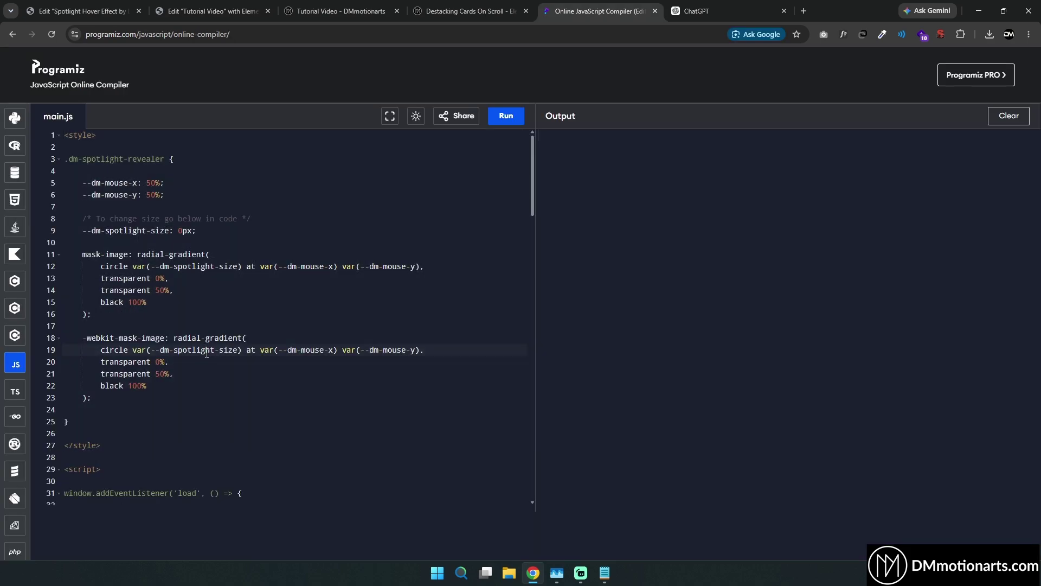
pyautogui.scroll(-5, 207, 353)
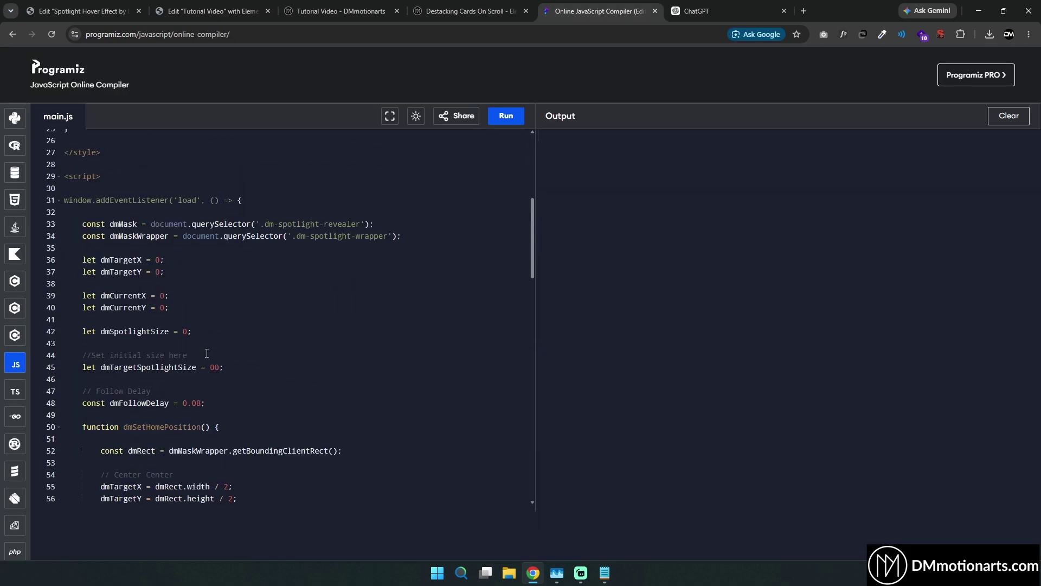
pyautogui.scroll(-1, 206, 353)
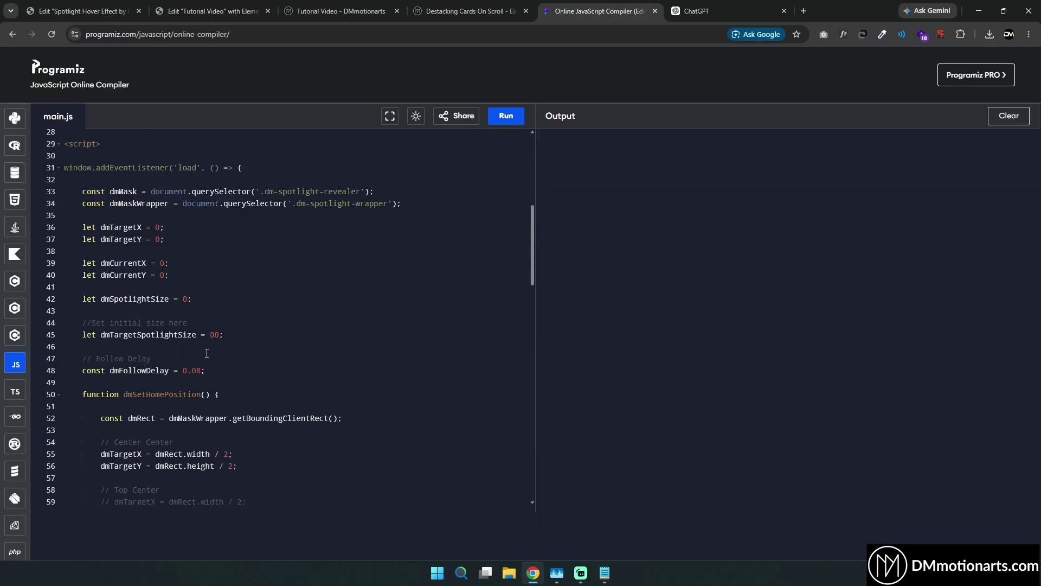
pyautogui.tripleClick(98, 323)
pyautogui.click(116, 321)
pyautogui.moveTo(79, 321); pyautogui.dragTo(217, 320)
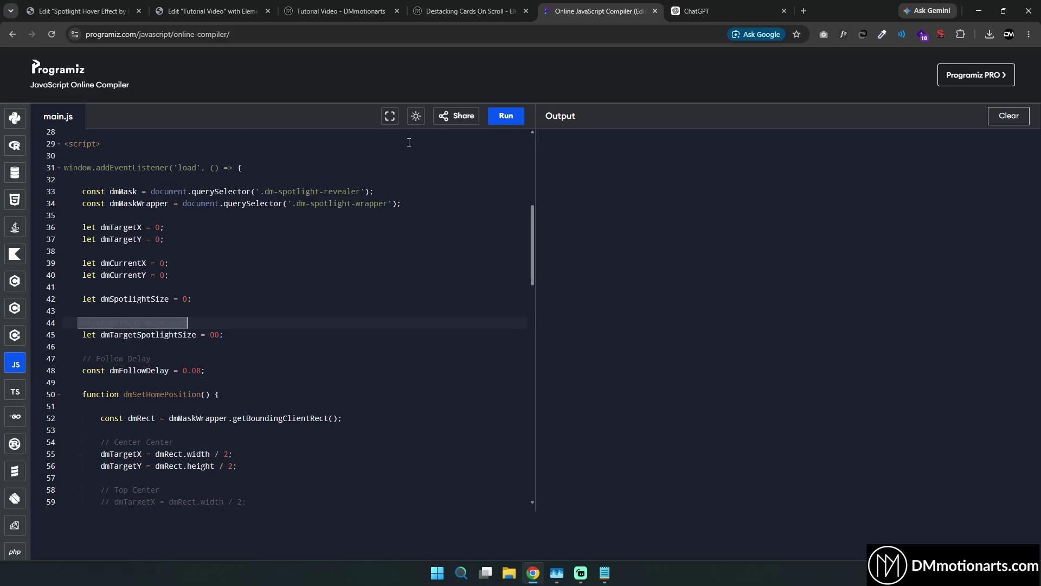
# Try the compiler's light theme for reading the initial size comment and return to the dark theme
pyautogui.click(416, 116)
pyautogui.click(361, 238)
pyautogui.click(380, 263)
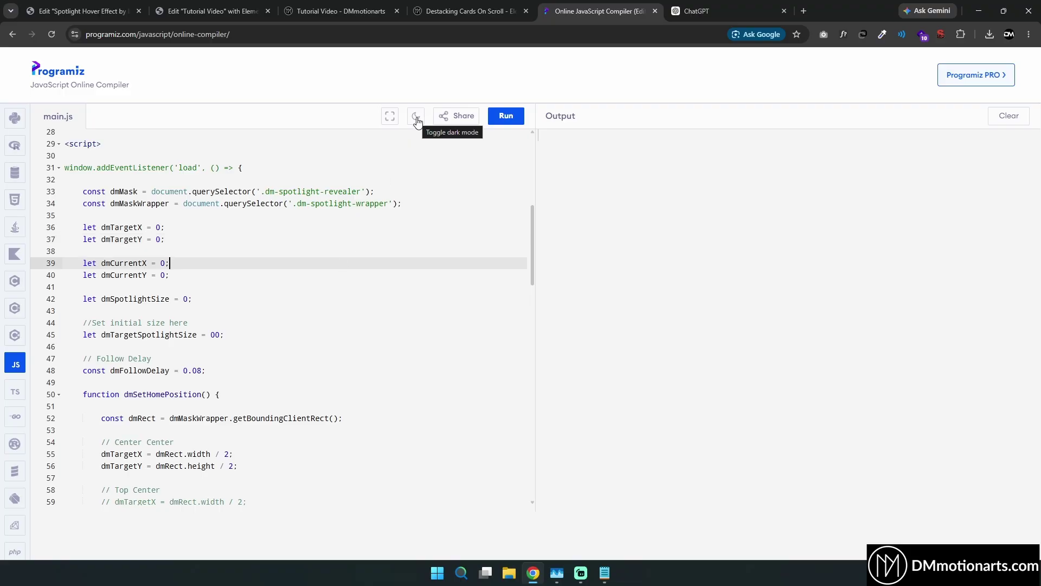
pyautogui.click(186, 308)
pyautogui.click(187, 323)
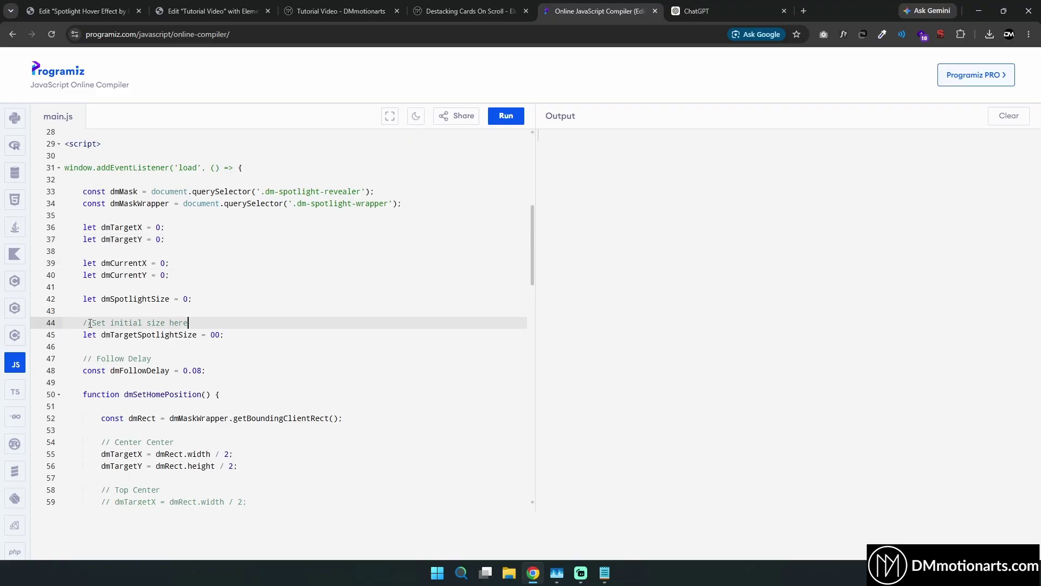
pyautogui.click(417, 116)
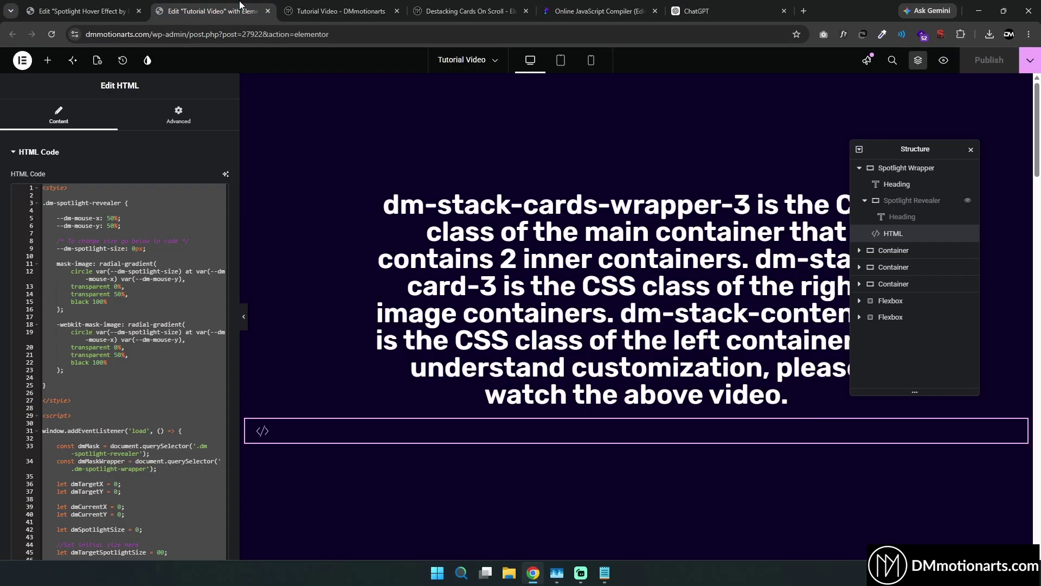
# Examine the initial size and follow delay lines in the HTML widget's code on the Tutorial Video page in Elementor
pyautogui.click(212, 11)
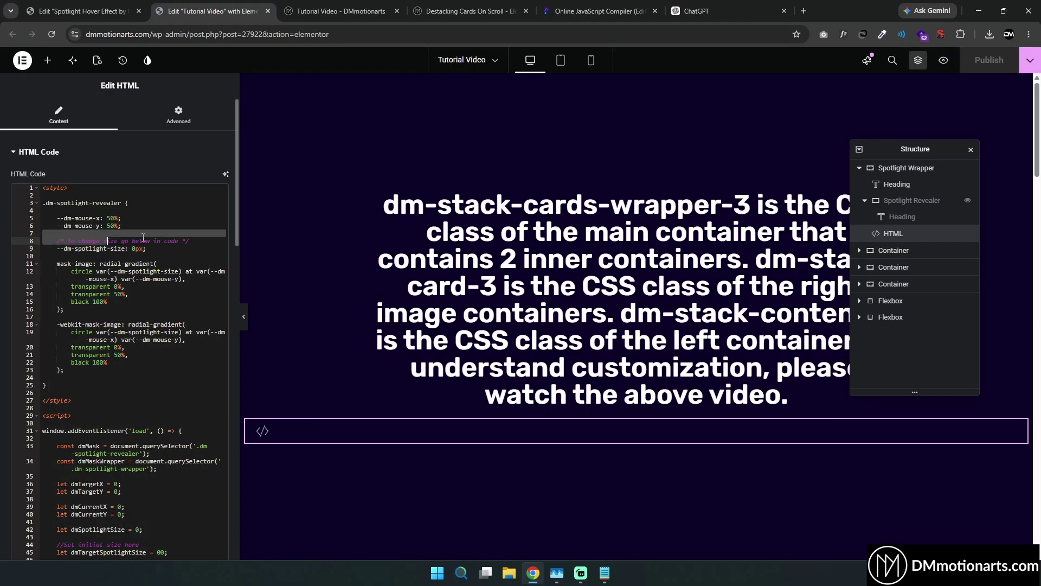
pyautogui.scroll(-4, 106, 329)
pyautogui.click(58, 328)
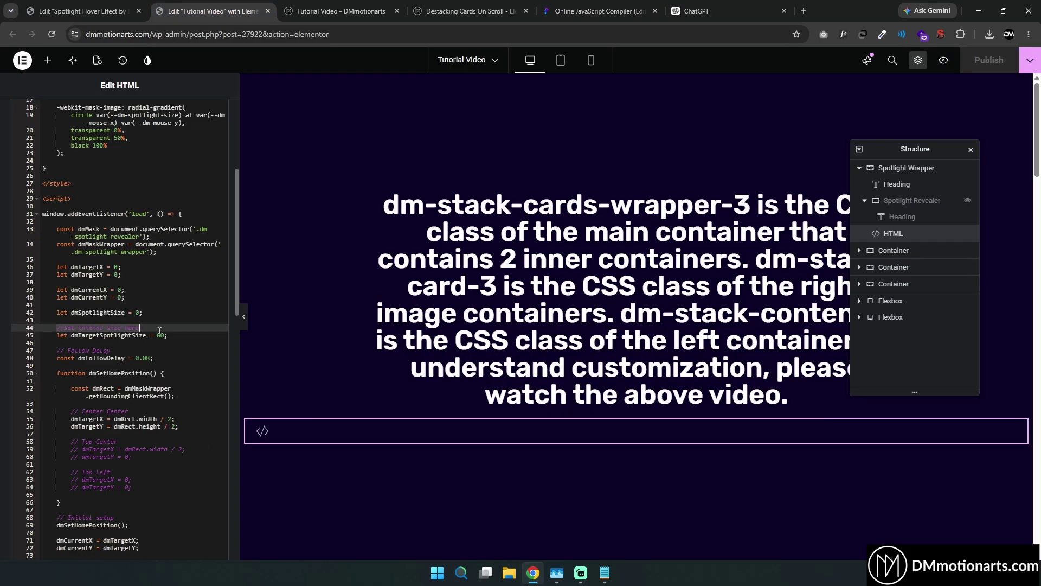
pyautogui.click(111, 350)
pyautogui.scroll(-4, 125, 347)
pyautogui.scroll(4, 146, 347)
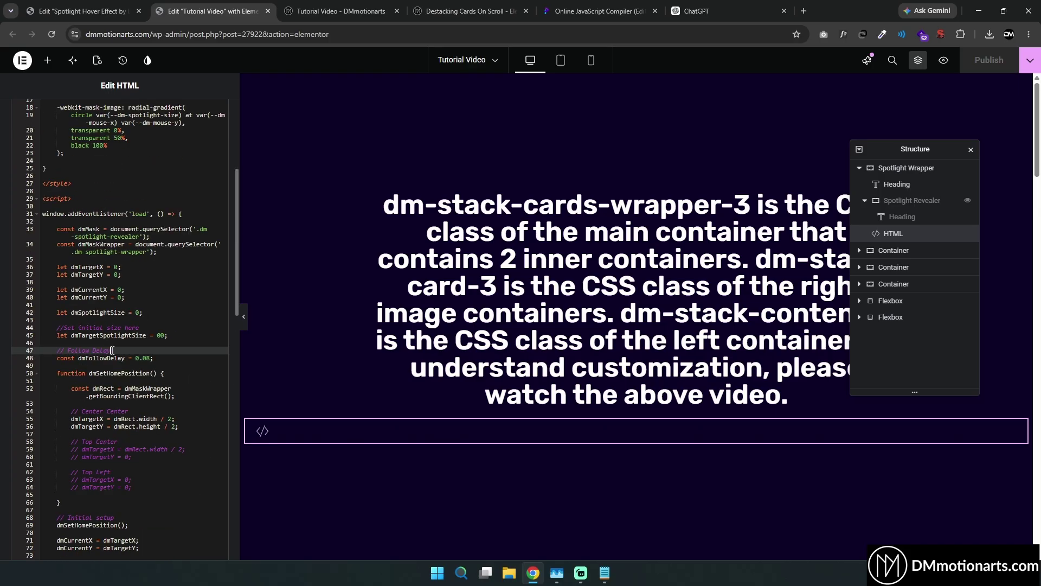
# Compare the initial size comment and dmTargetSpotlightSize line in the online compiler with the same lines in the HTML widget
pyautogui.click(597, 10)
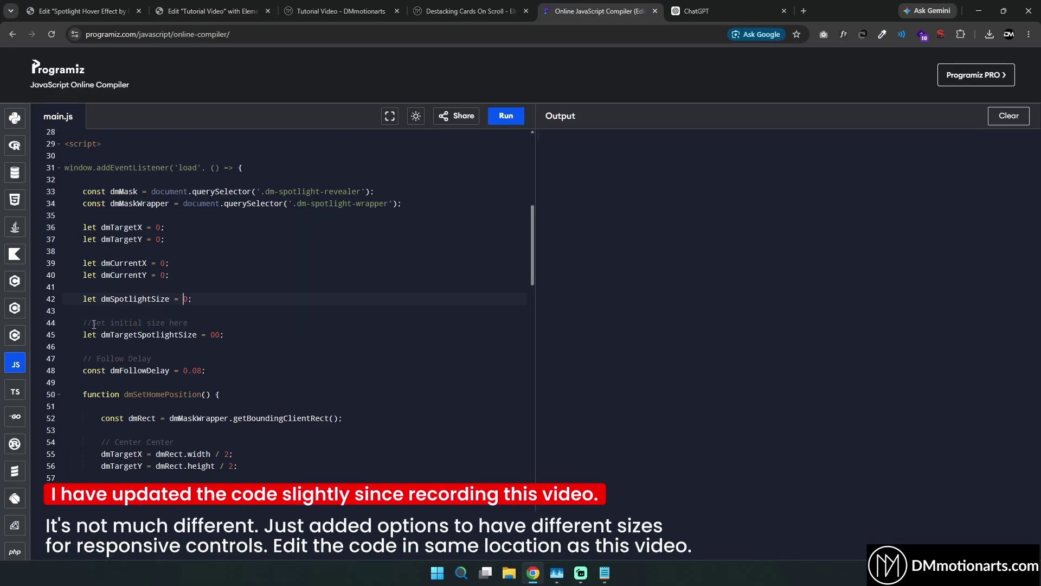
pyautogui.moveTo(79, 323); pyautogui.dragTo(187, 322)
pyautogui.click(219, 324)
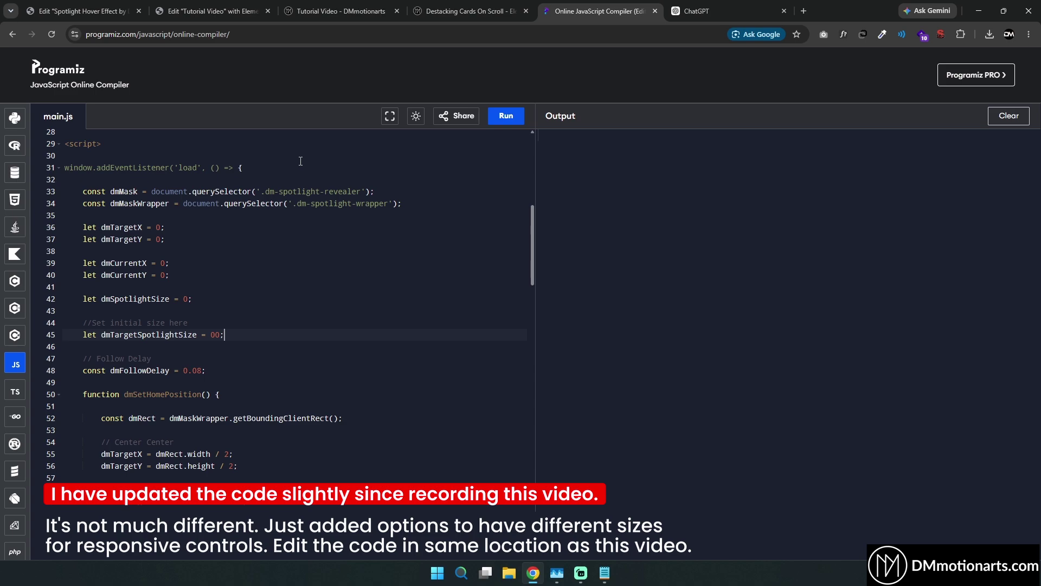
pyautogui.click(265, 5)
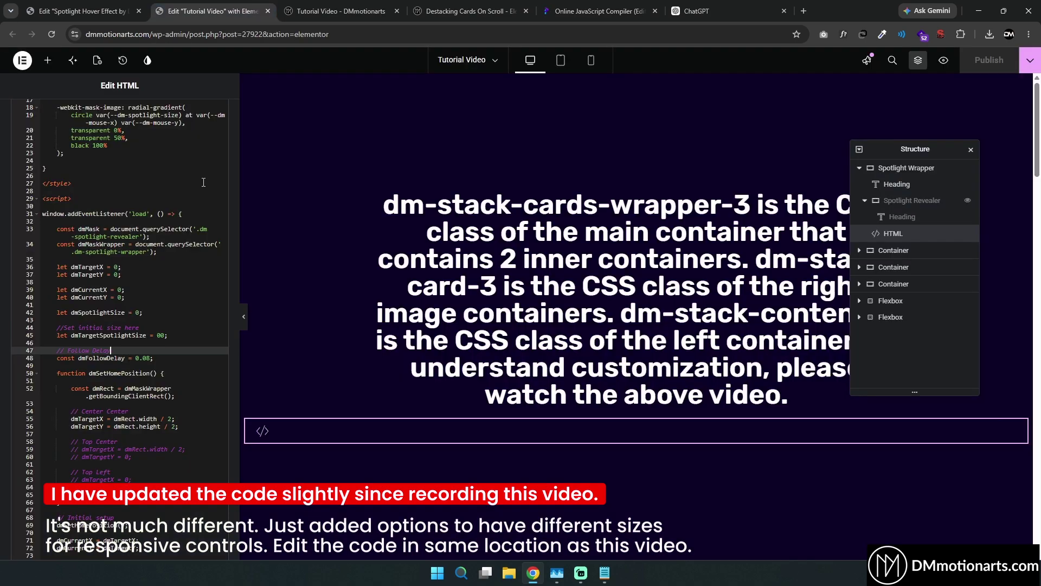
pyautogui.click(174, 337)
pyautogui.hotkey('ctrl', '5')
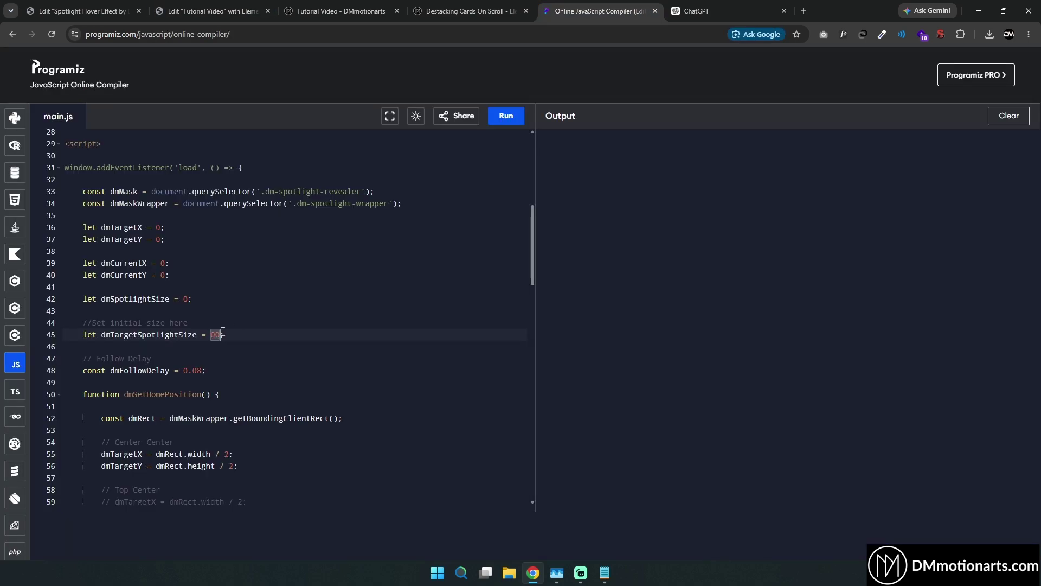
pyautogui.moveTo(82, 336); pyautogui.dragTo(224, 337)
pyautogui.click(211, 334)
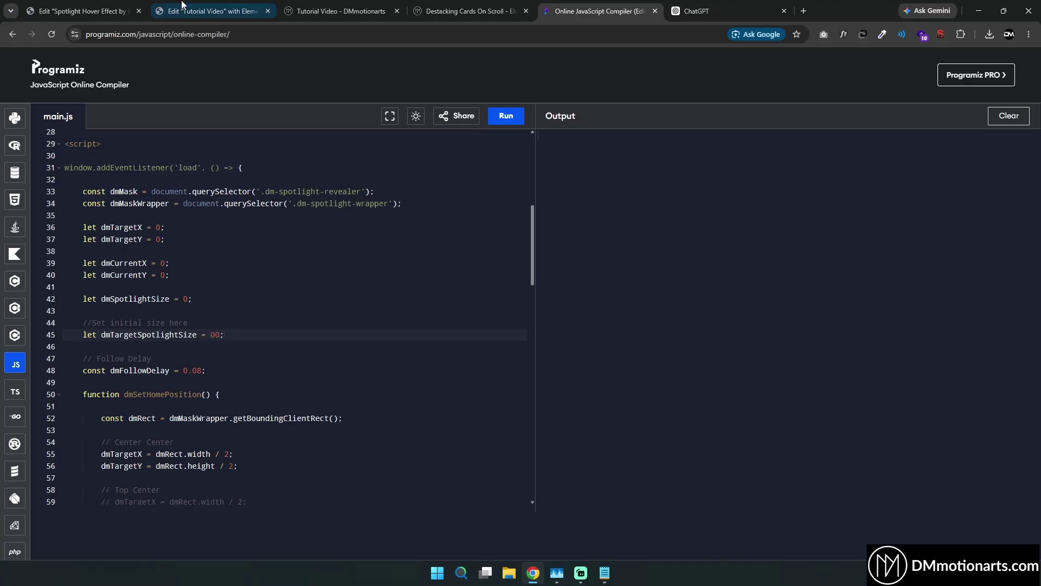
pyautogui.click(211, 334)
# Set dmTargetSpotlightSize to 300 in the HTML widget's code, and publish the page to test it live
pyautogui.hotkey('ctrl', '2')
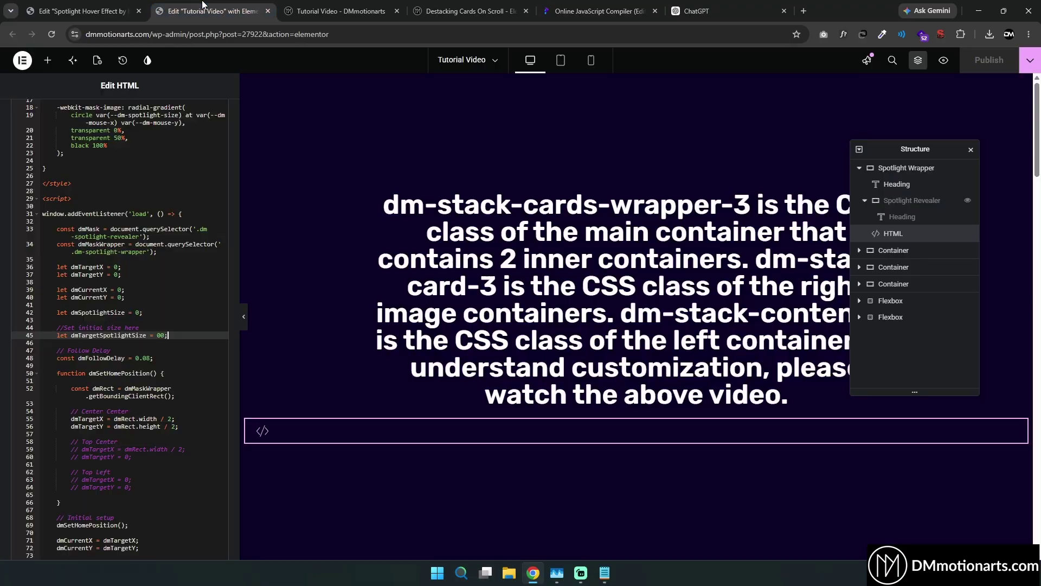
pyautogui.write('3')
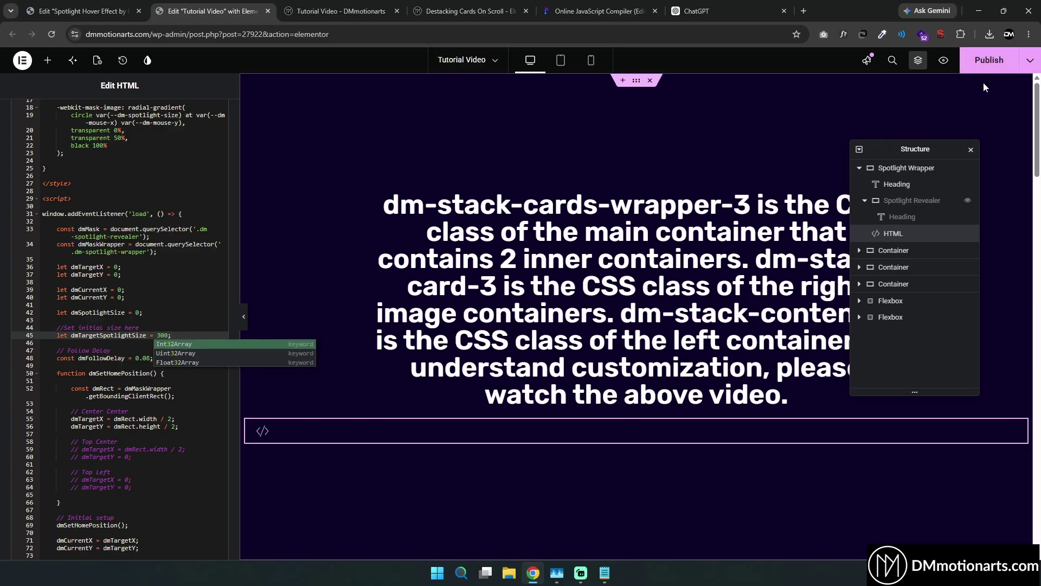
pyautogui.hotkey('ctrl', 's')
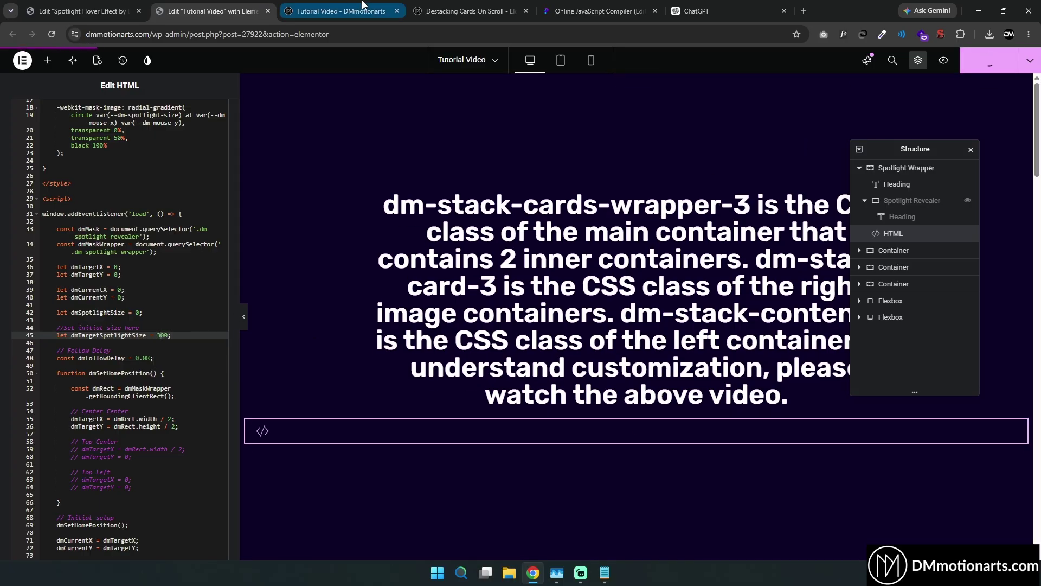
pyautogui.click(363, 5)
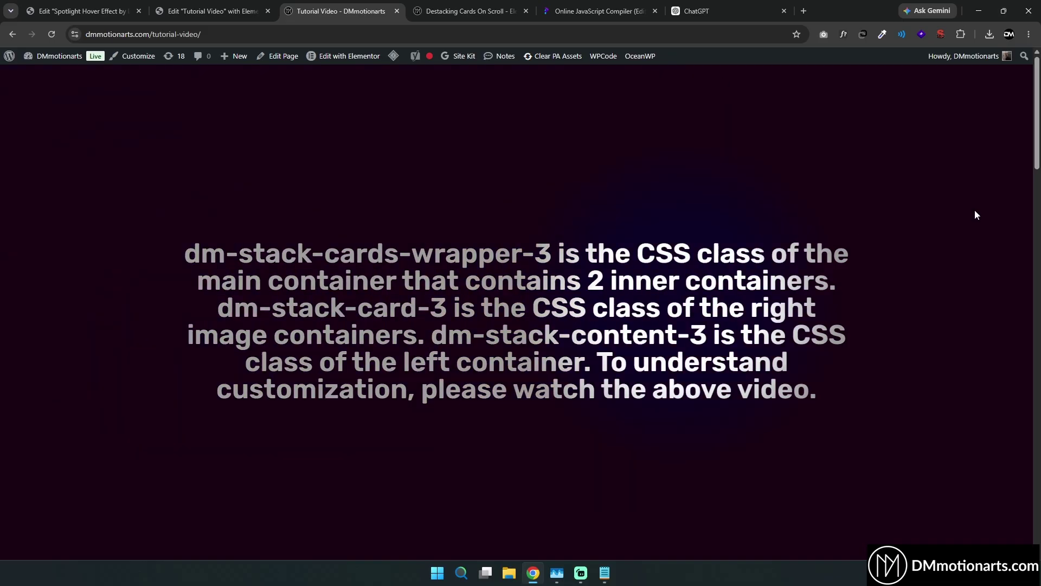
# Make the Spotlight Wrapper heading a green "Back Text" and the Spotlight Revealer heading "Front Area", and publish the page
pyautogui.click(211, 10)
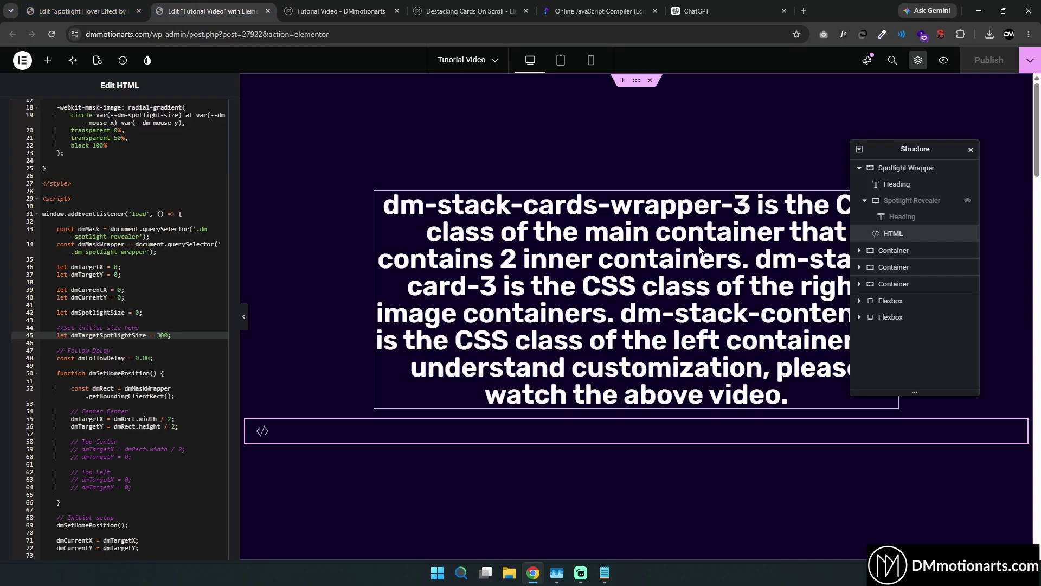
pyautogui.click(896, 183)
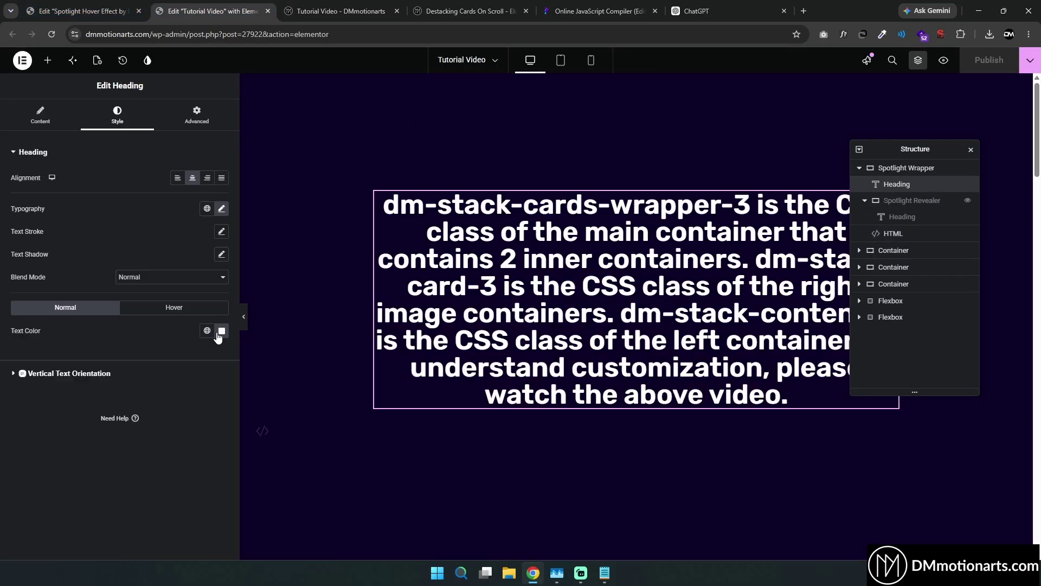
pyautogui.click(40, 116)
pyautogui.tripleClick(97, 194)
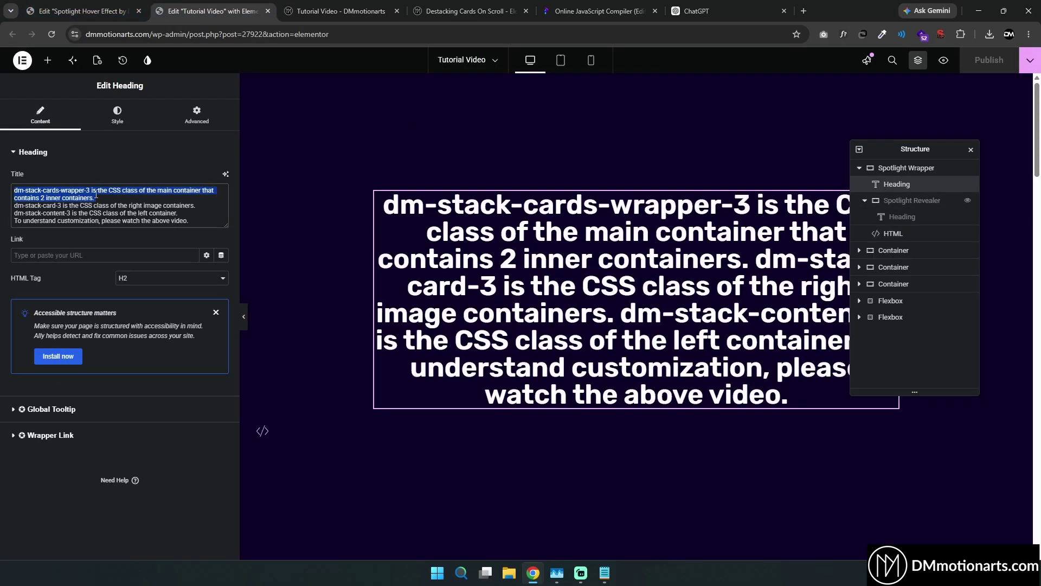
pyautogui.hotkey('ctrl', 'a')
pyautogui.write('Back T')
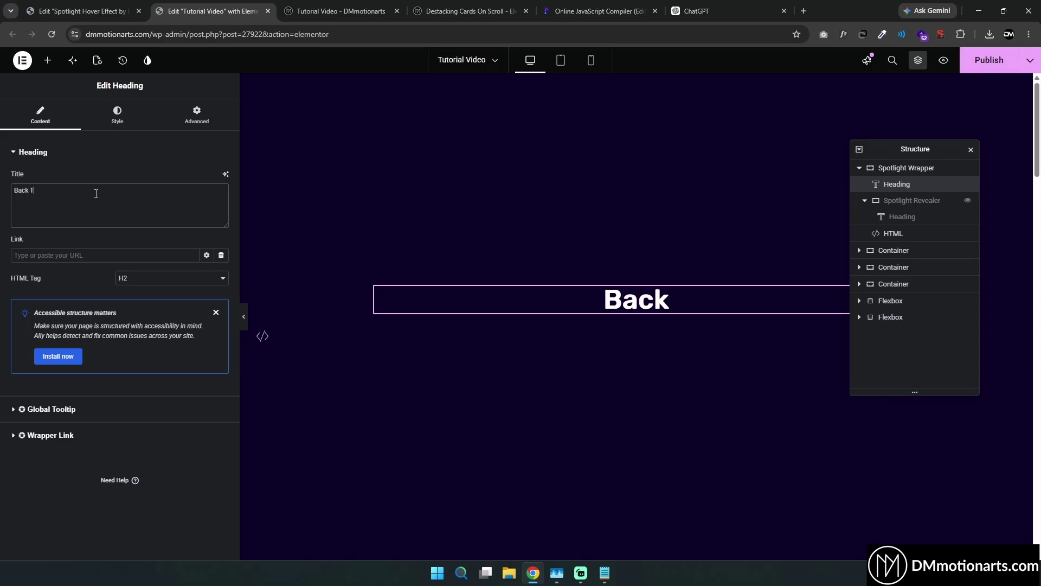
pyautogui.write('ext')
pyautogui.click(633, 315)
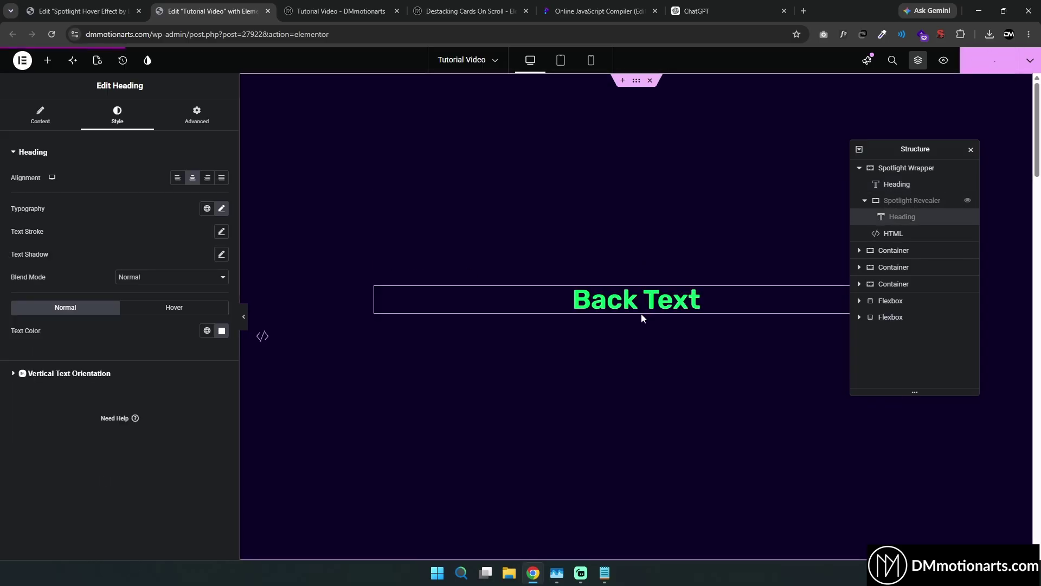
# Test the initial spotlight size over the Back Text and Front Area headings on the live Tutorial Video page
pyautogui.click(341, 11)
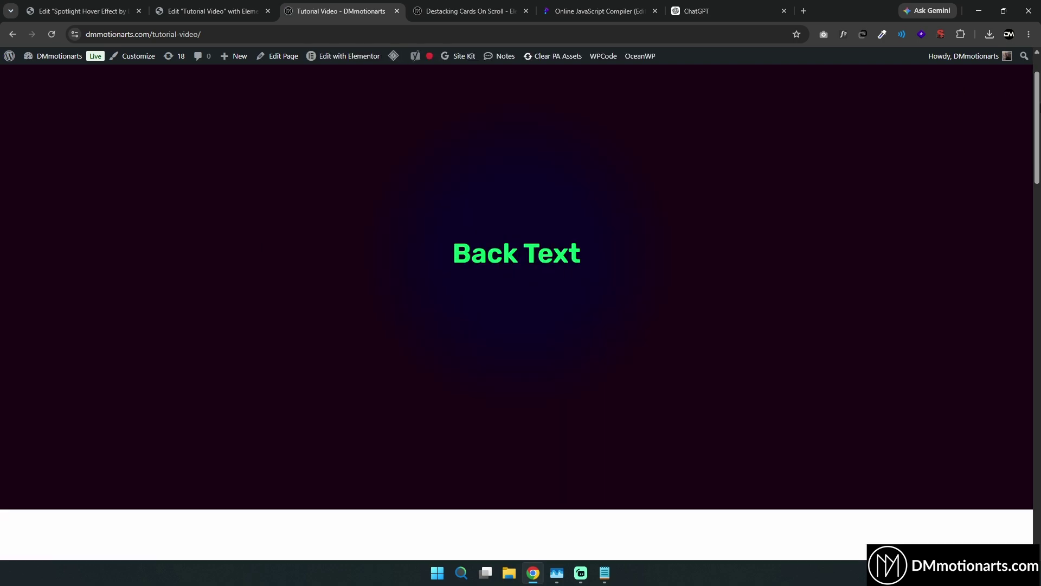
pyautogui.scroll(1, 517, 287)
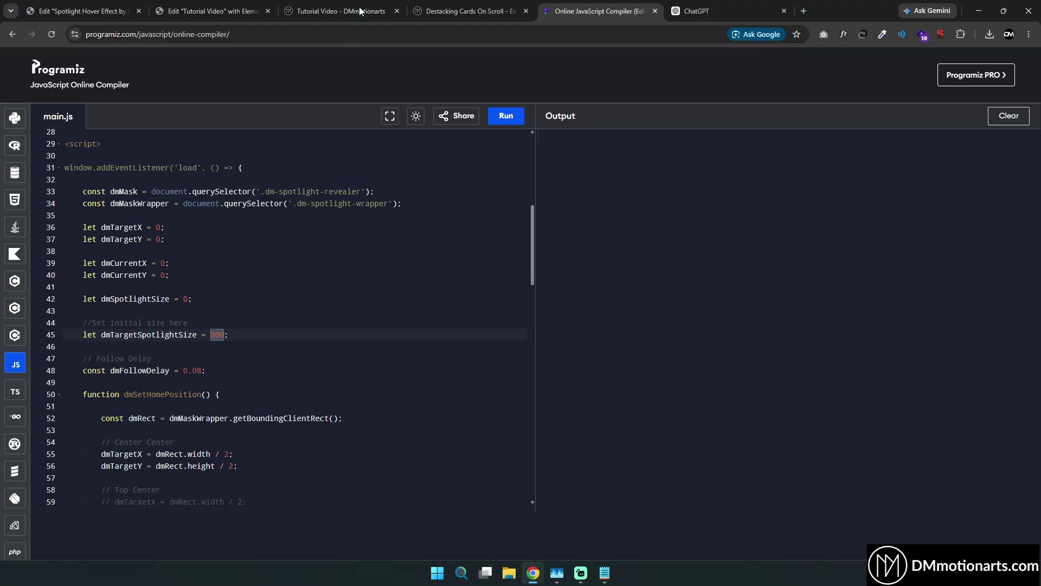
pyautogui.click(361, 11)
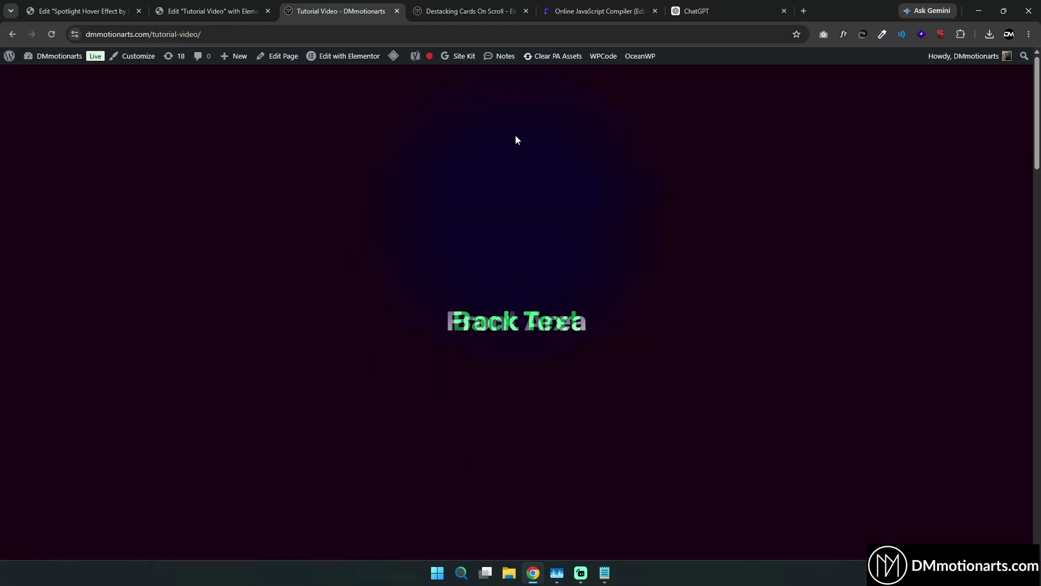
# Examine the dmFollowDelay line in the online compiler and observe how the spotlight trails the pointer on the live page
pyautogui.click(596, 6)
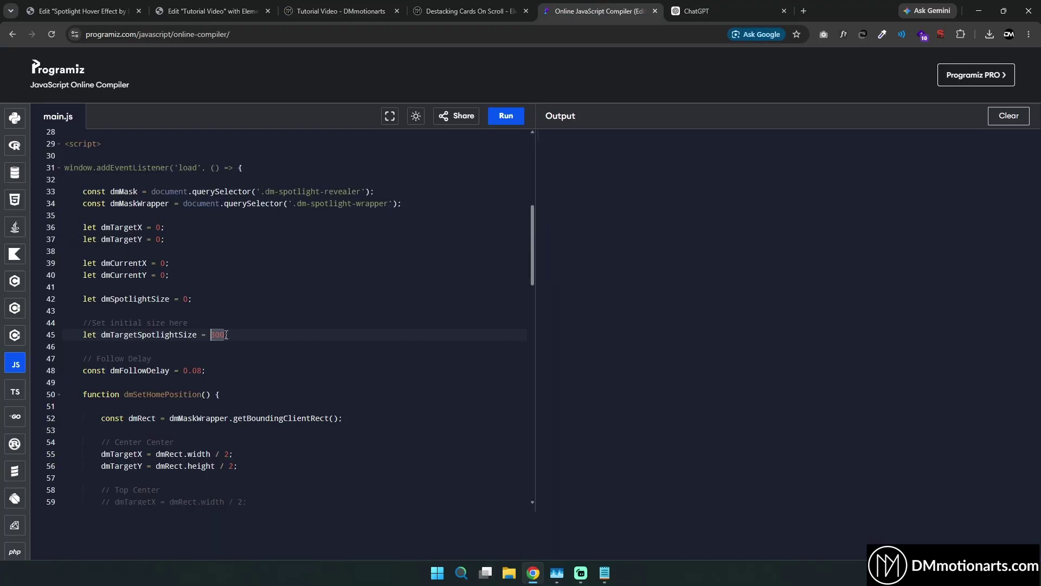
pyautogui.scroll(-2, 115, 306)
pyautogui.click(116, 307)
pyautogui.moveTo(115, 307); pyautogui.dragTo(199, 310)
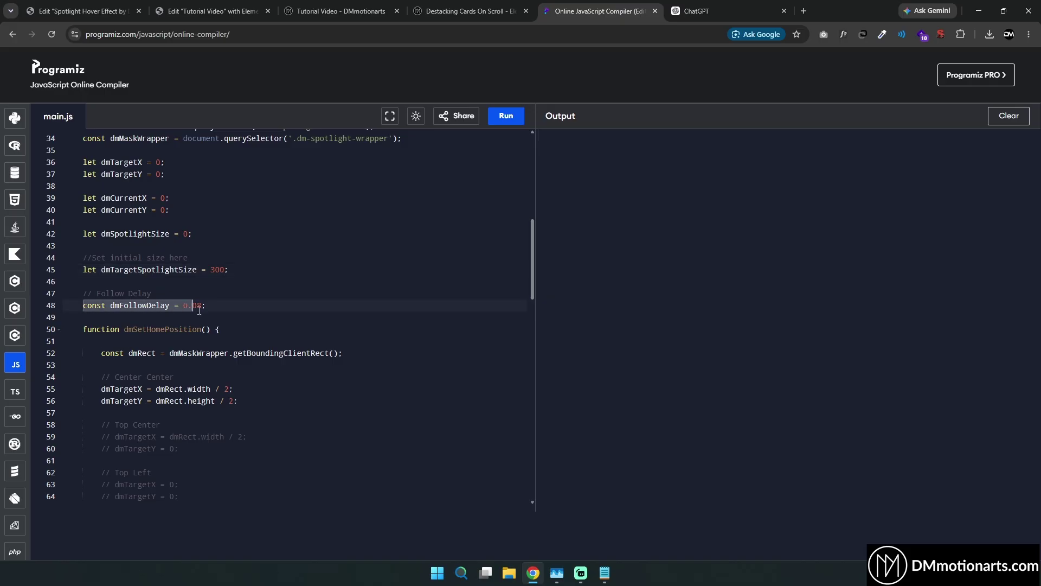
pyautogui.click(353, 8)
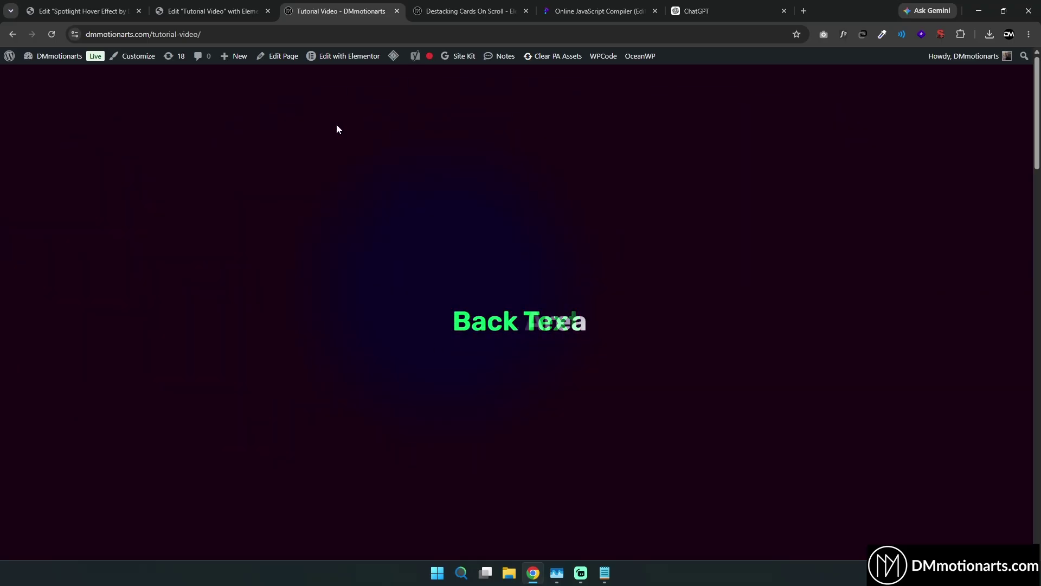
pyautogui.hotkey('ctrl', '5')
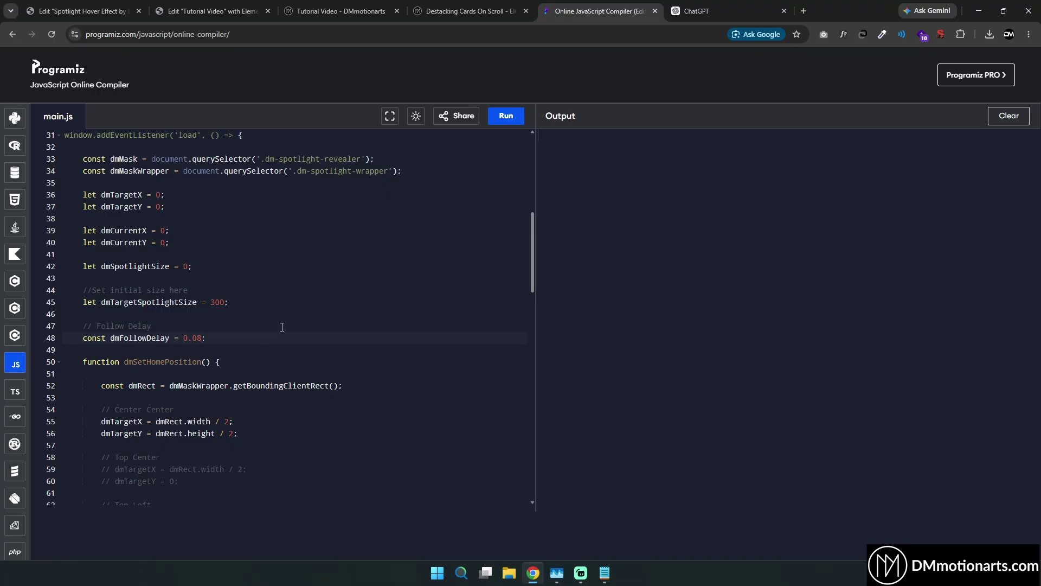
# Set dmFollowDelay to 0.5 in the HTML widget's code on the Tutorial Video page
pyautogui.click(212, 11)
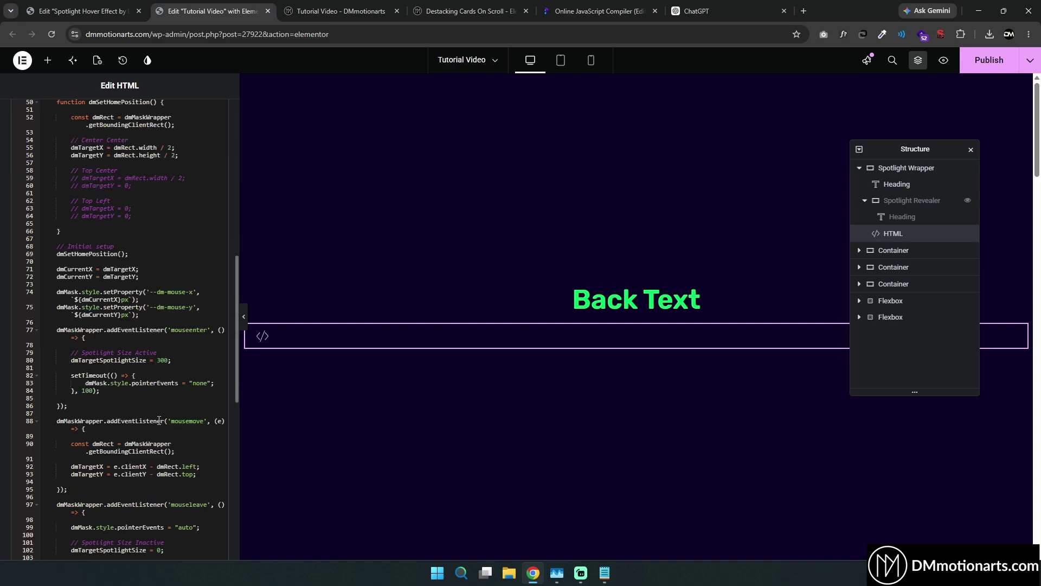
pyautogui.scroll(5, 182, 415)
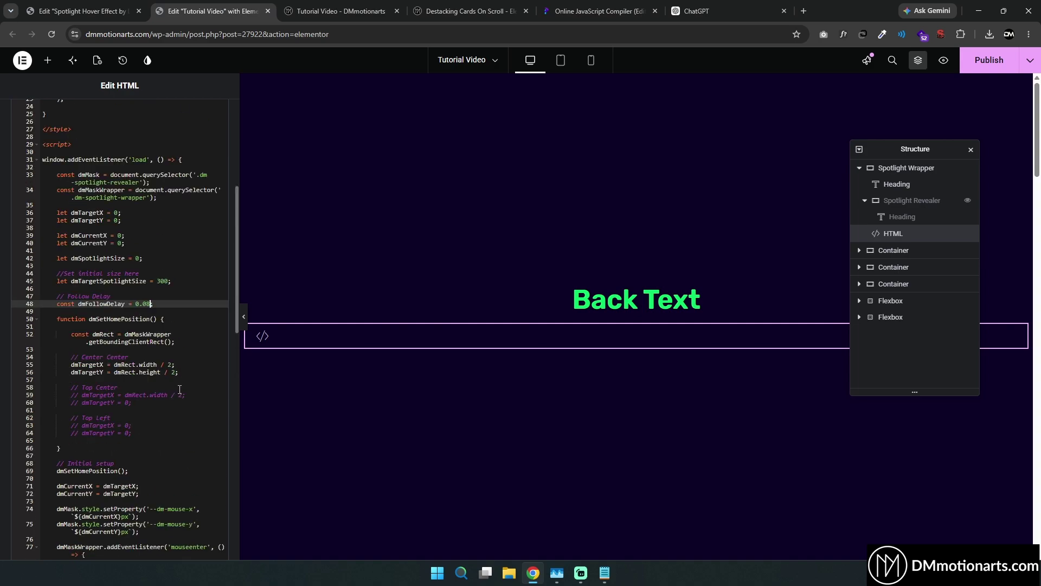
pyautogui.doubleClick(144, 303)
pyautogui.write('5')
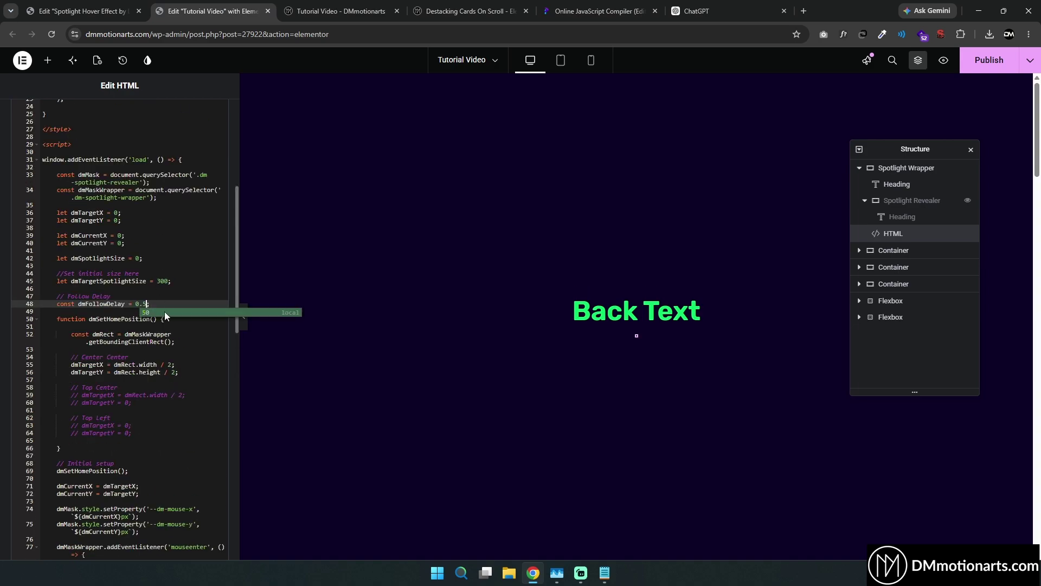
# Publish the page with the 0.5 follow delay and test how the spotlight trails the pointer on the live page
pyautogui.hotkey('ctrl', 's')
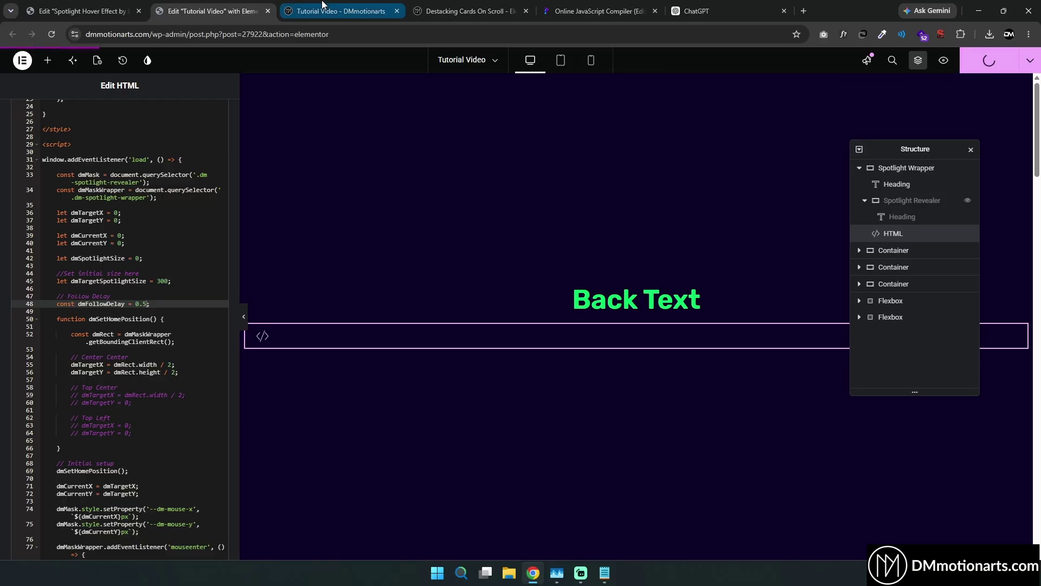
pyautogui.click(324, 10)
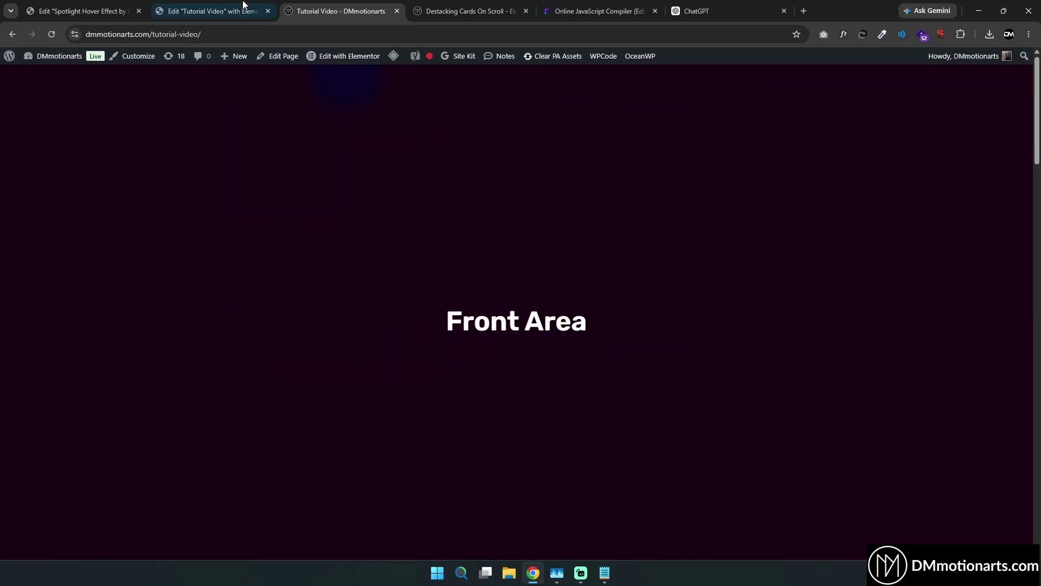
# Set dmFollowDelay to 0.1 in the HTML widget's code, publish the page and test the spotlight on the live page
pyautogui.click(211, 11)
pyautogui.press('BackSpace')
pyautogui.write('1;')
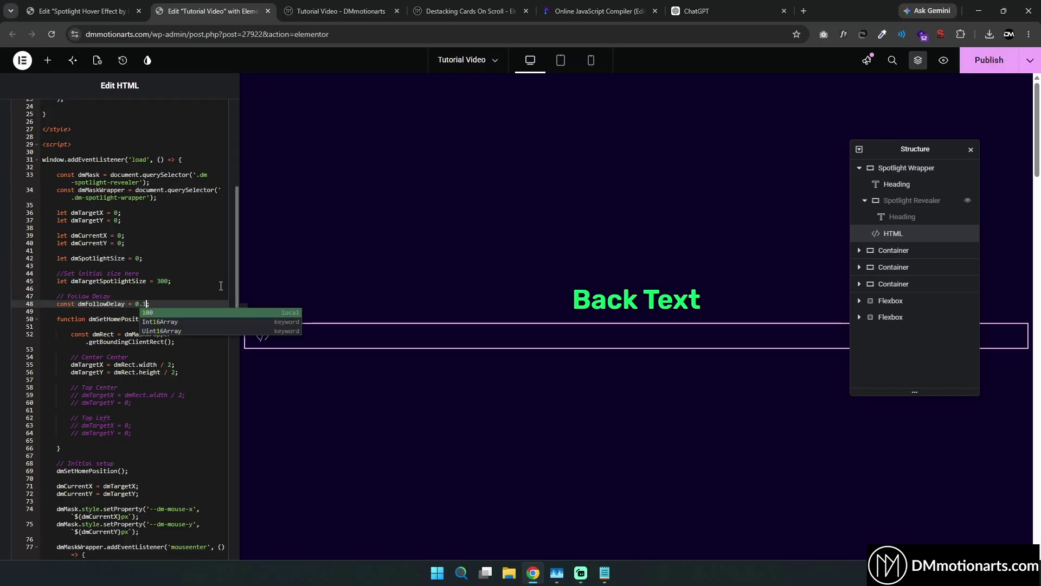
pyautogui.click(979, 69)
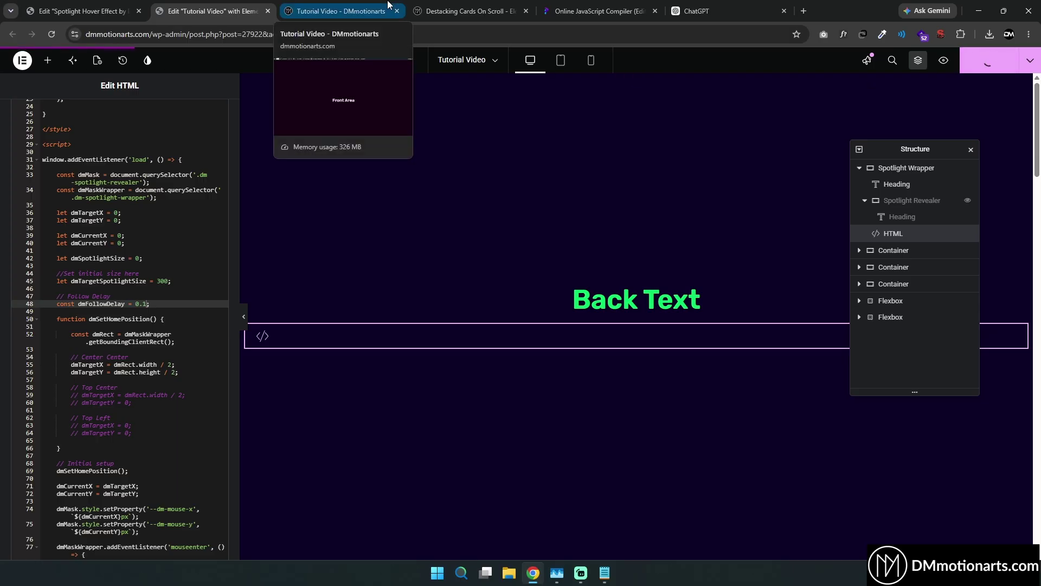
pyautogui.click(347, 11)
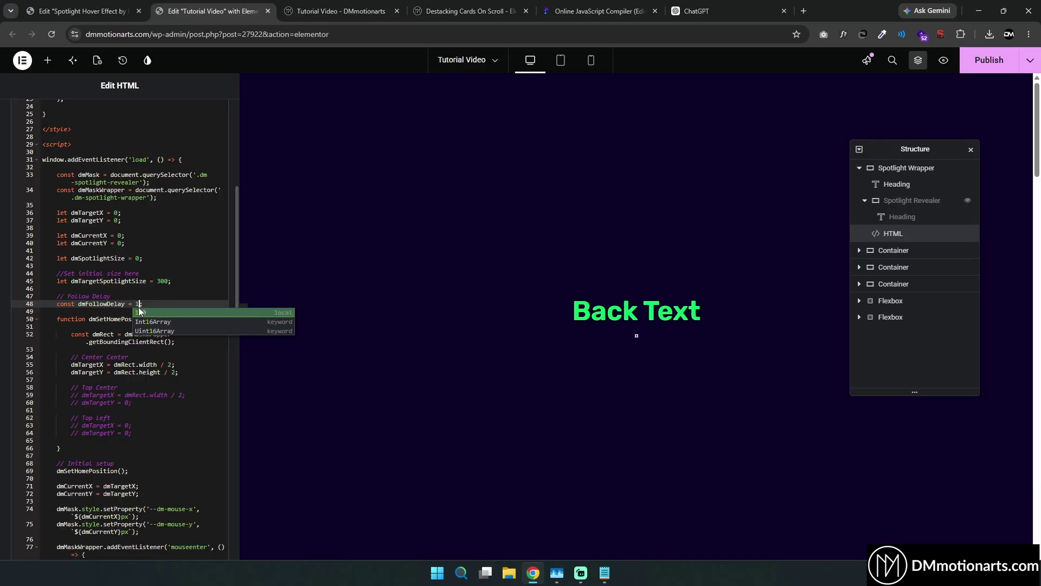
# Publish the page with dmFollowDelay set to 1 and test the spotlight's follow speed on the live page
pyautogui.click(989, 60)
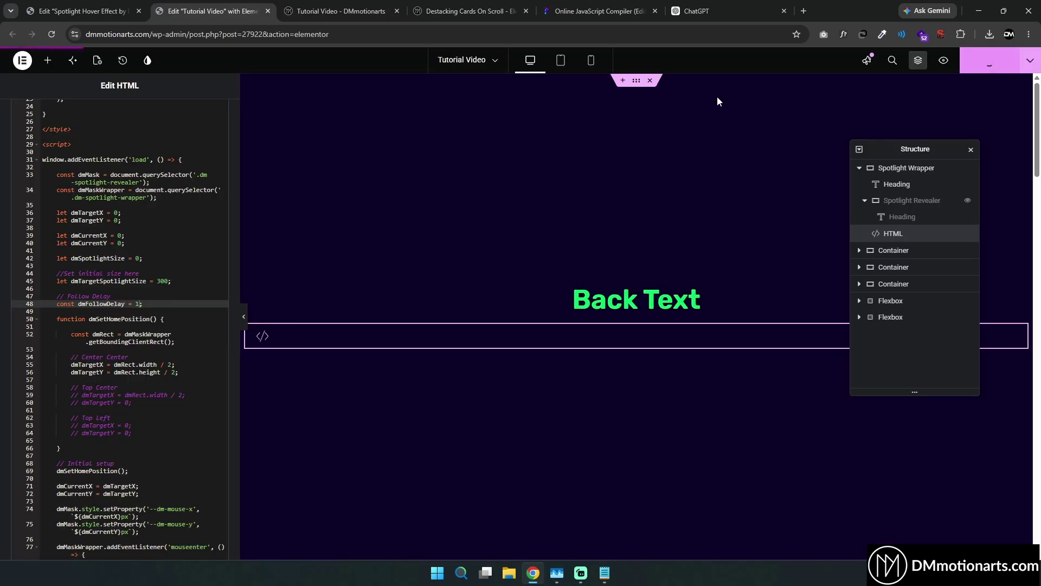
pyautogui.click(333, 6)
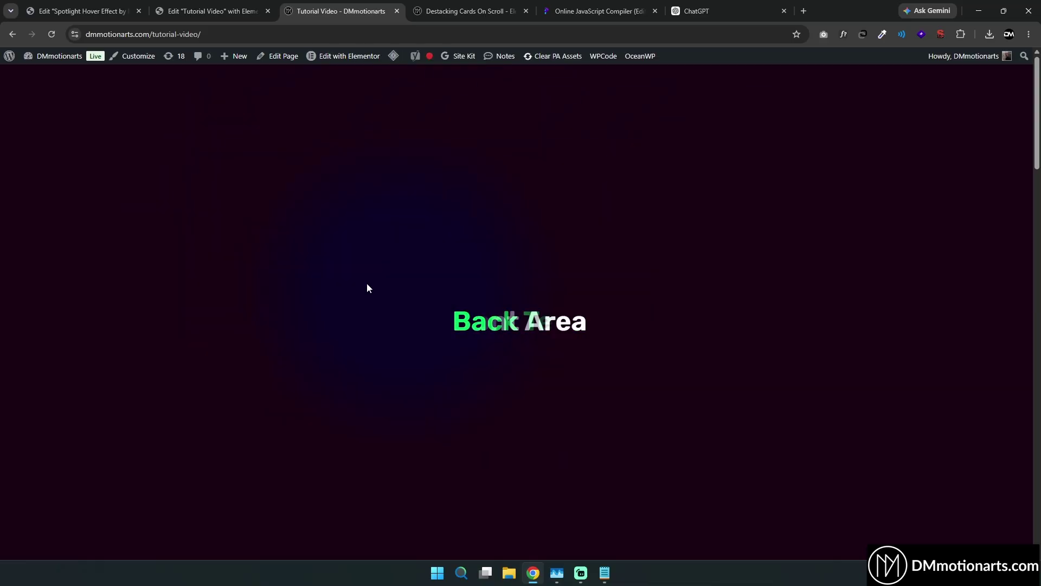
# Examine the dmSetHomePosition function and its Center Center option in the online compiler
pyautogui.hotkey('ctrl', '5')
pyautogui.scroll(-3, 250, 324)
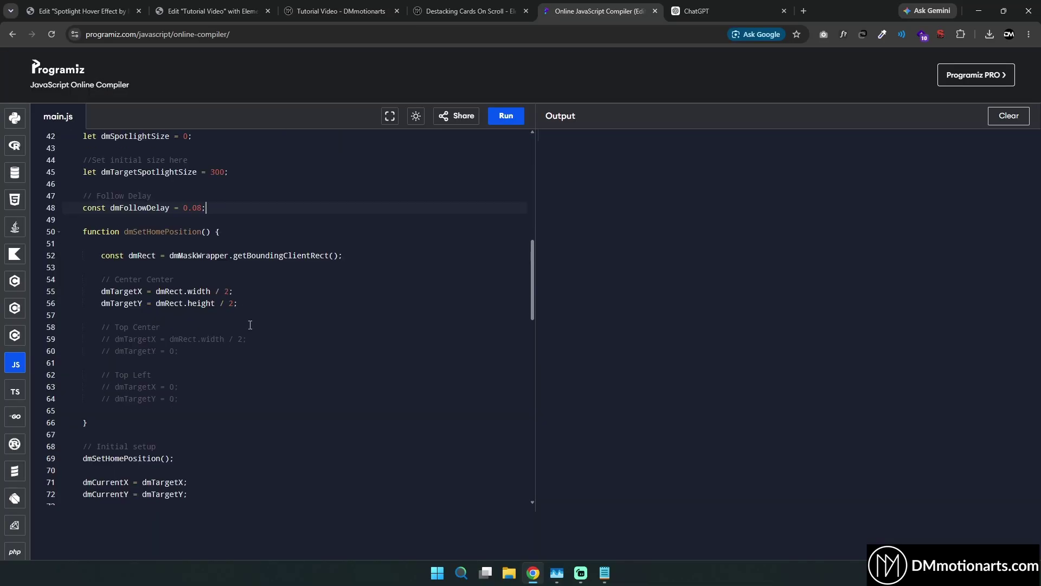
pyautogui.scroll(-3, 255, 286)
pyautogui.moveTo(101, 209); pyautogui.dragTo(172, 209)
pyautogui.click(206, 212)
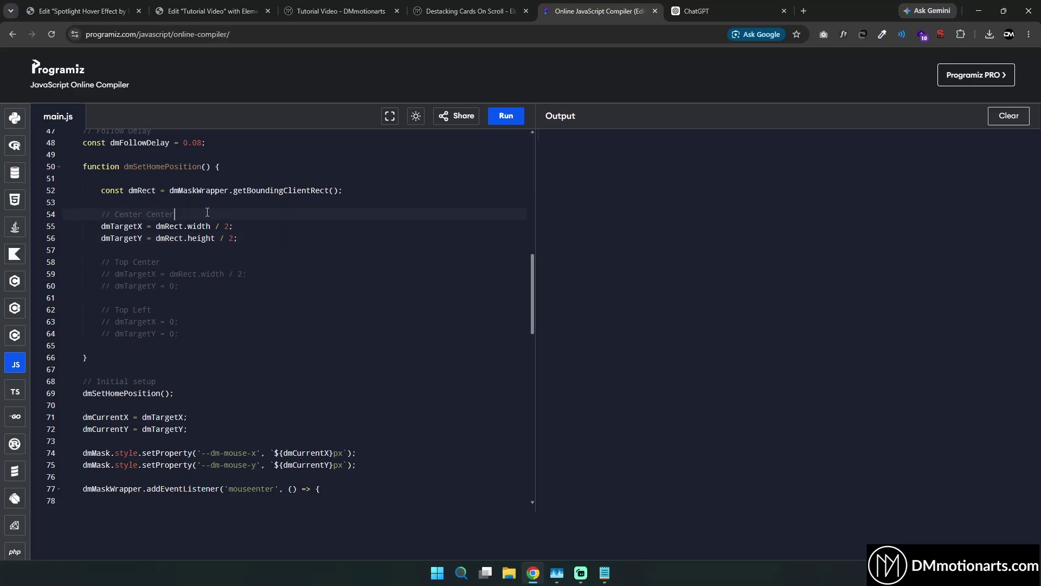
pyautogui.scroll(4, 241, 295)
pyautogui.scroll(3, 241, 295)
pyautogui.scroll(-3, 241, 295)
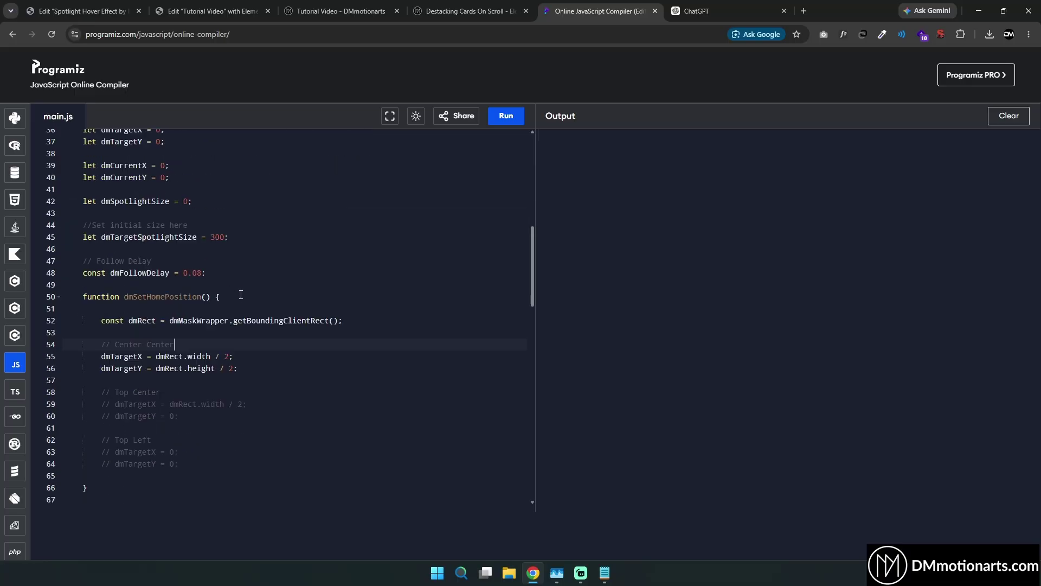
# Check where the spotlight starts on the live page and examine the Top Center and Top Left options in the online compiler
pyautogui.hotkey('ctrl', '4')
pyautogui.hotkey('ctrl', '3')
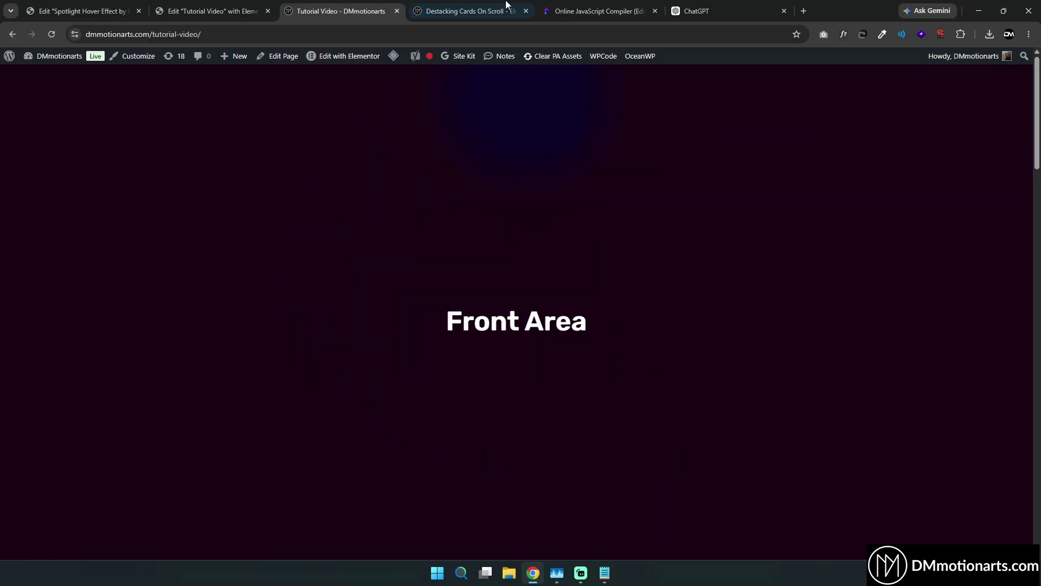
pyautogui.click(559, 11)
pyautogui.moveTo(102, 262); pyautogui.dragTo(171, 262)
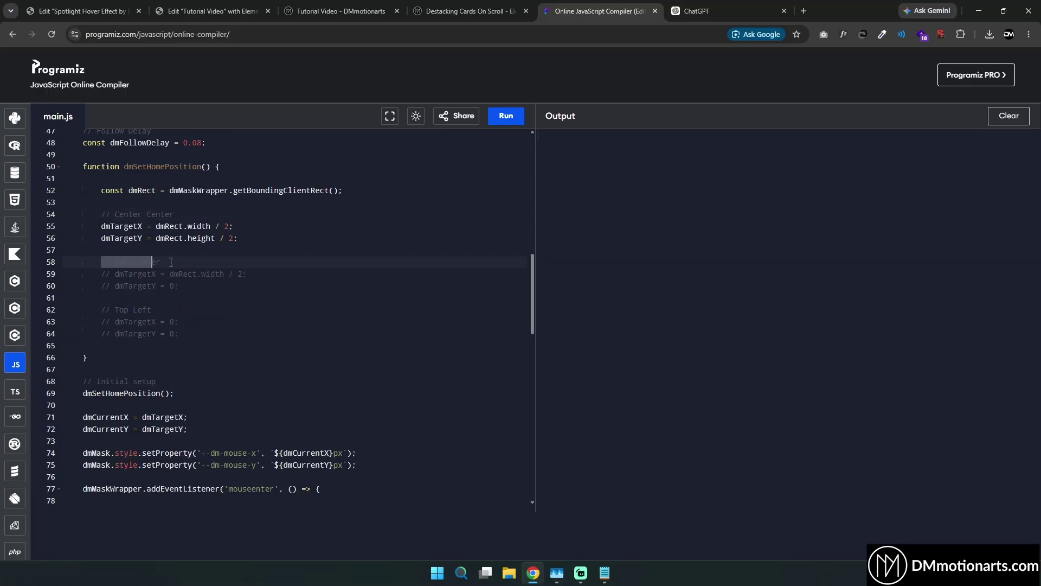
pyautogui.moveTo(115, 310); pyautogui.dragTo(179, 333)
# Comment out the dmTargetX and dmTargetY lines under Center Center in the online compiler
pyautogui.moveTo(100, 226); pyautogui.dragTo(269, 237)
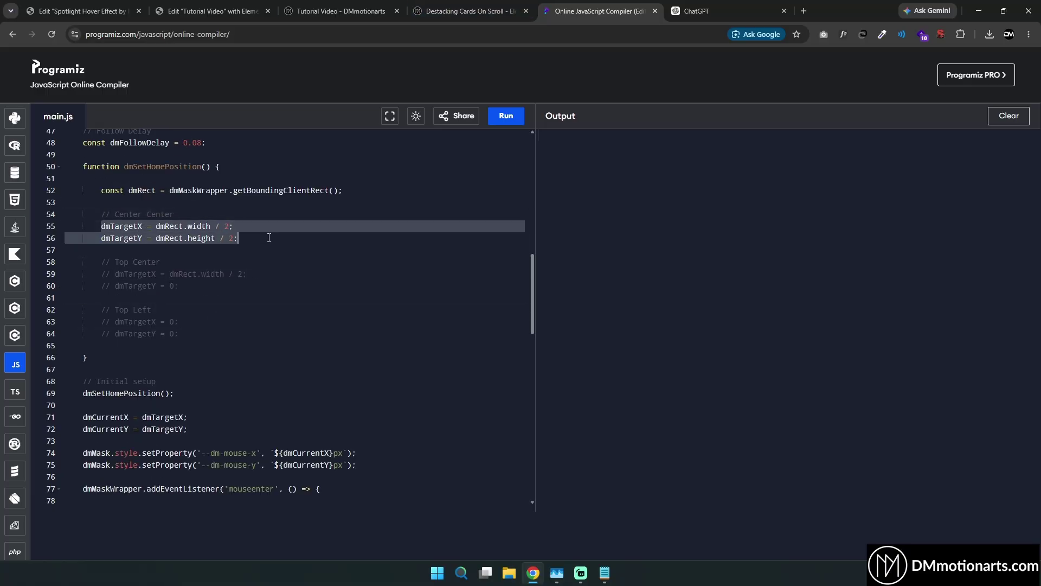
pyautogui.hotkey('ctrl', '/')
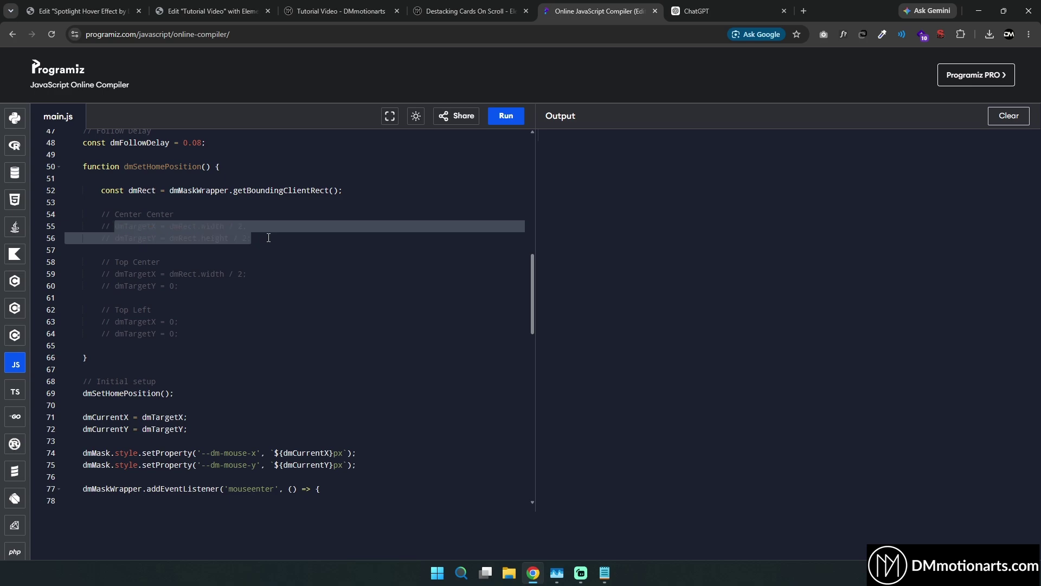
pyautogui.click(257, 239)
# Comment out the dmTargetX and dmTargetY lines under Center Center in the HTML widget's code on the Tutorial Video page
pyautogui.click(212, 11)
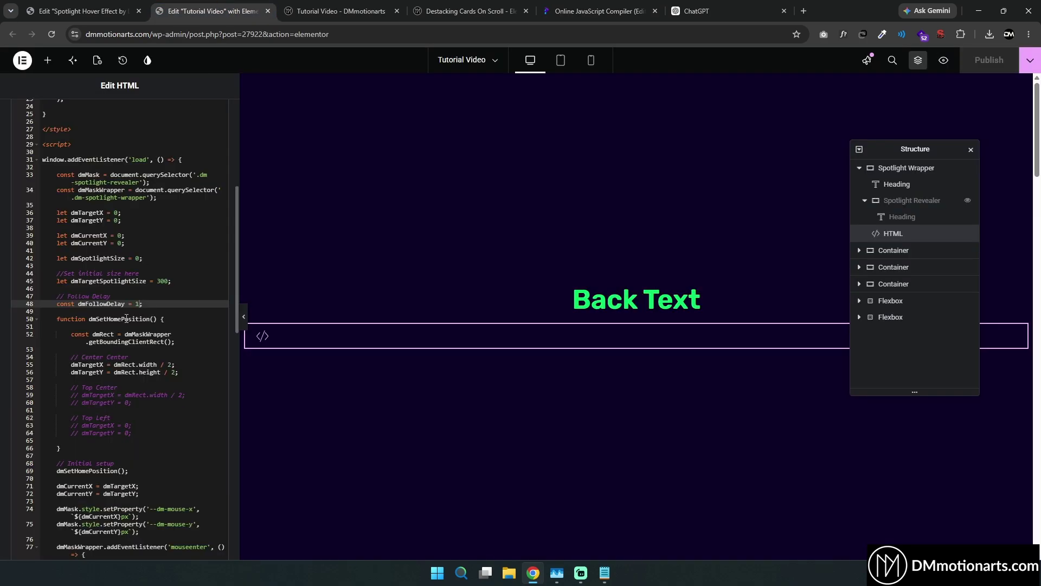
pyautogui.scroll(-2, 116, 302)
pyautogui.scroll(3, 116, 302)
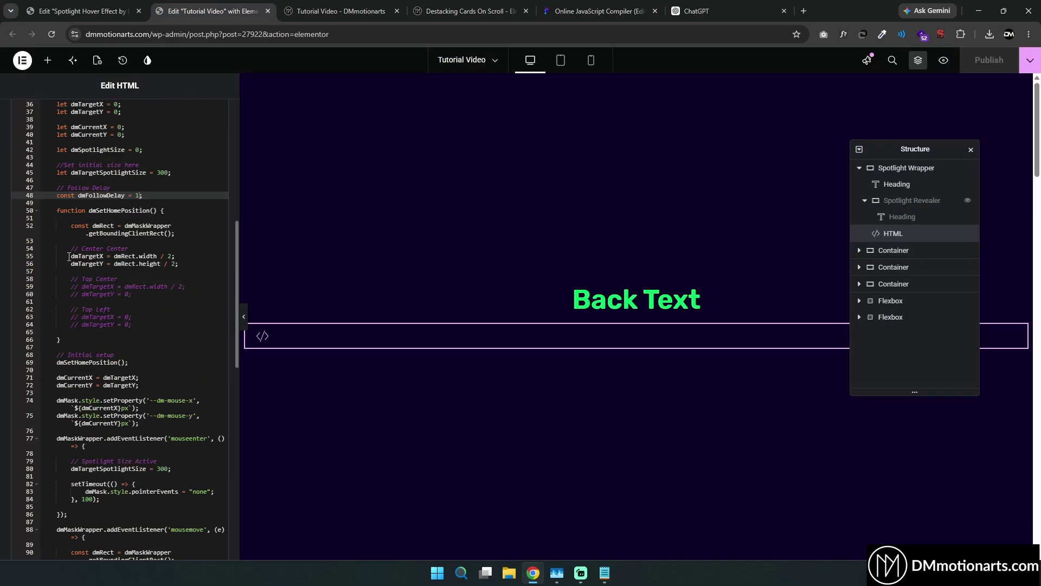
pyautogui.moveTo(69, 257); pyautogui.dragTo(203, 264)
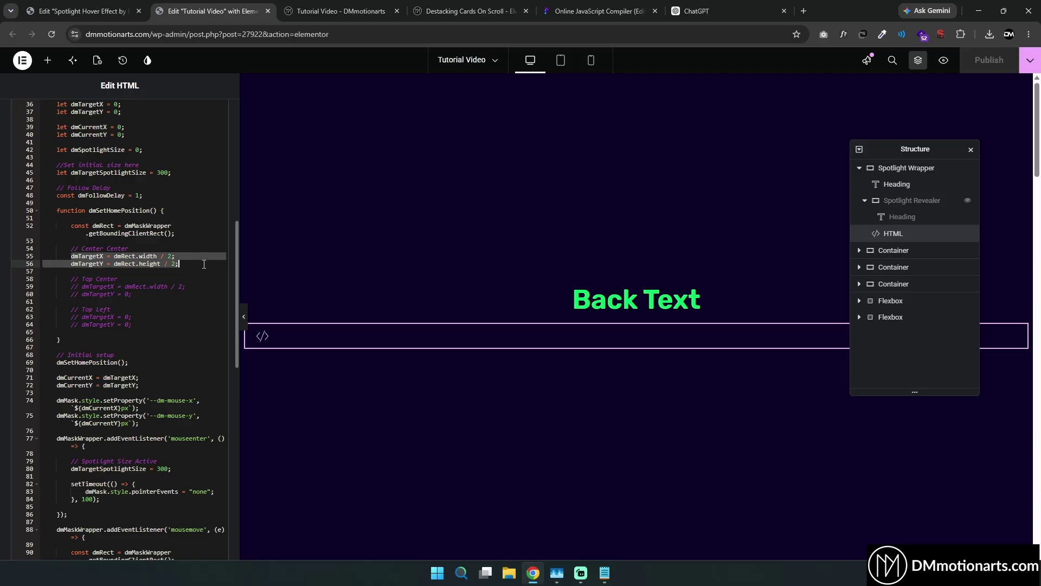
pyautogui.hotkey('ctrl', '/')
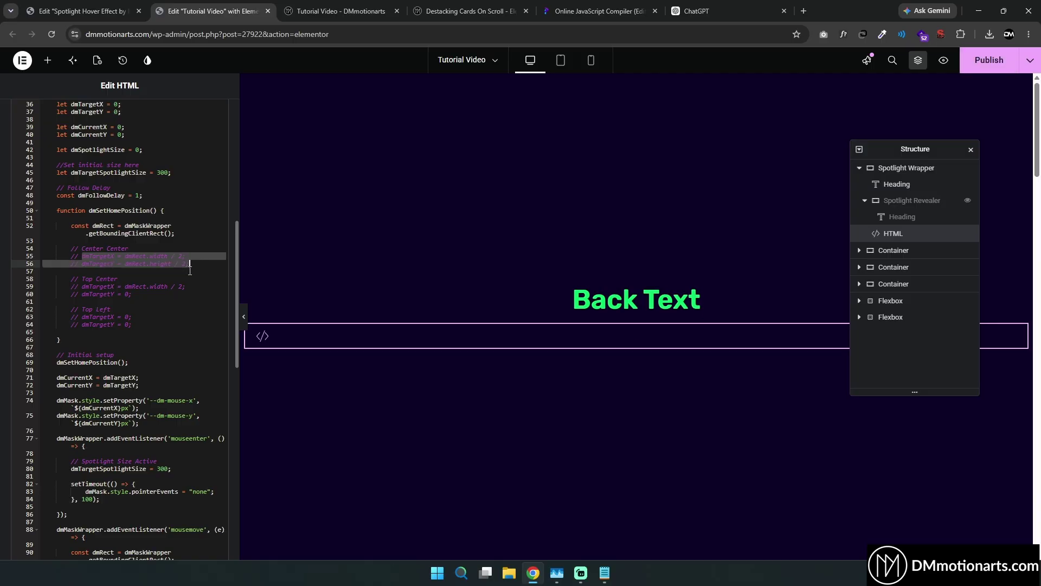
pyautogui.click(182, 264)
# Uncomment the dmTargetX and dmTargetY lines under Top Center in the HTML widget's code
pyautogui.moveTo(73, 249); pyautogui.dragTo(190, 265)
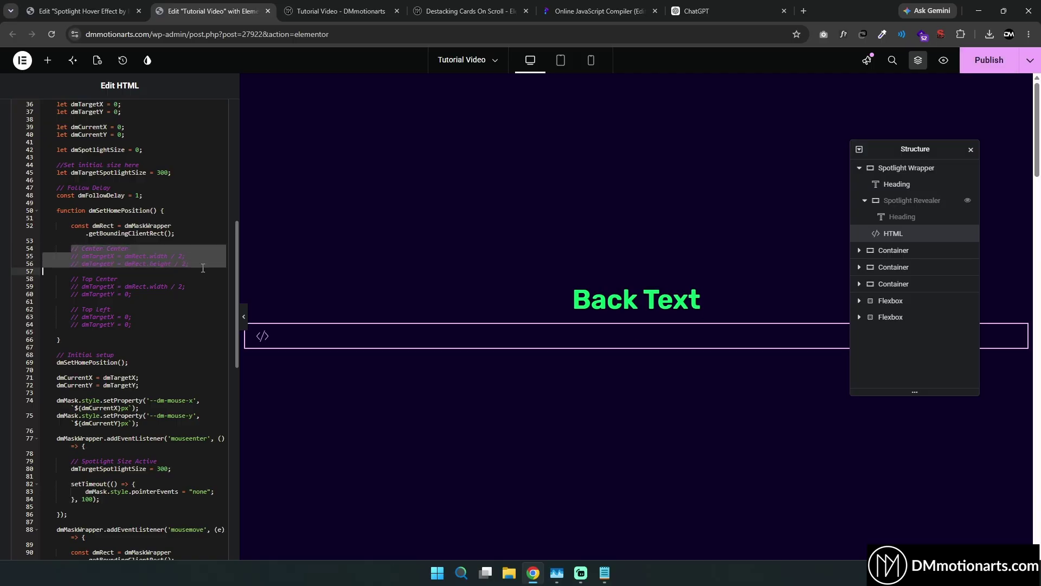
pyautogui.click(190, 264)
pyautogui.click(122, 279)
pyautogui.click(76, 287)
pyautogui.press('BackSpace')
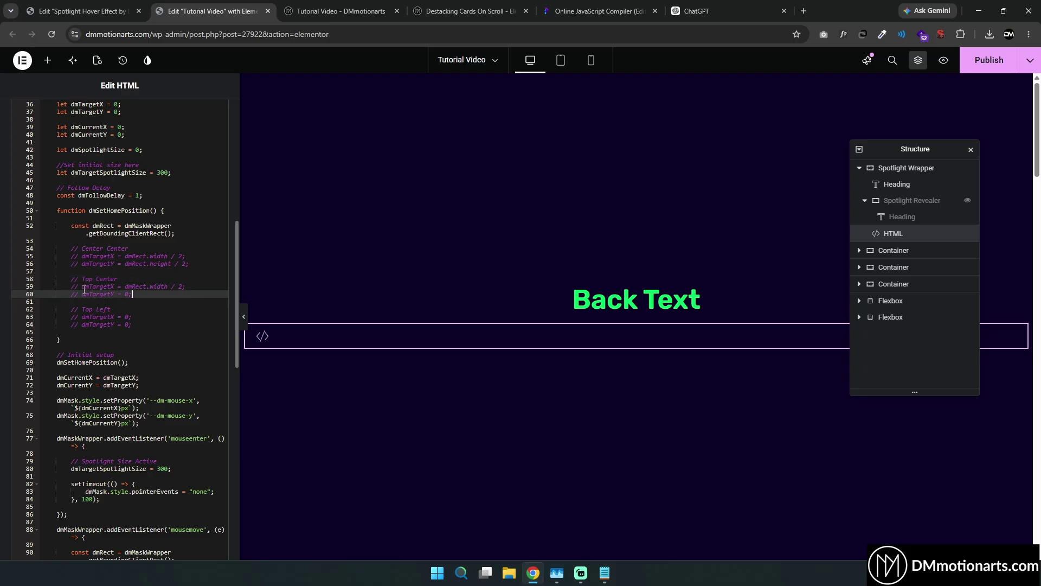
pyautogui.press('BackSpace')
pyautogui.press('Down')
pyautogui.press('Delete')
pyautogui.press('Delete')
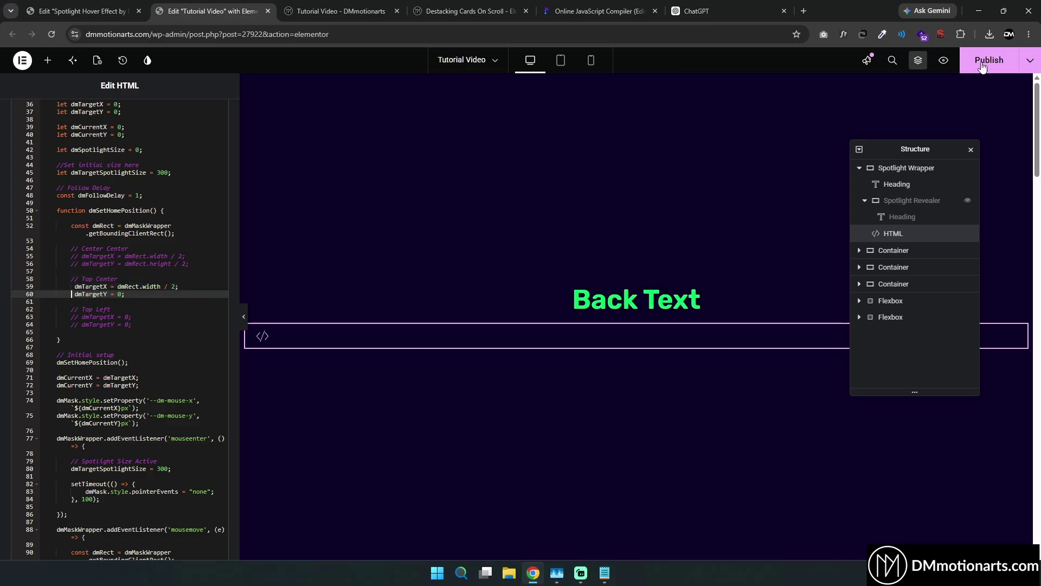
# Publish the page and test the Top Center spotlight home position on the reloaded live page
pyautogui.hotkey('ctrl', 's')
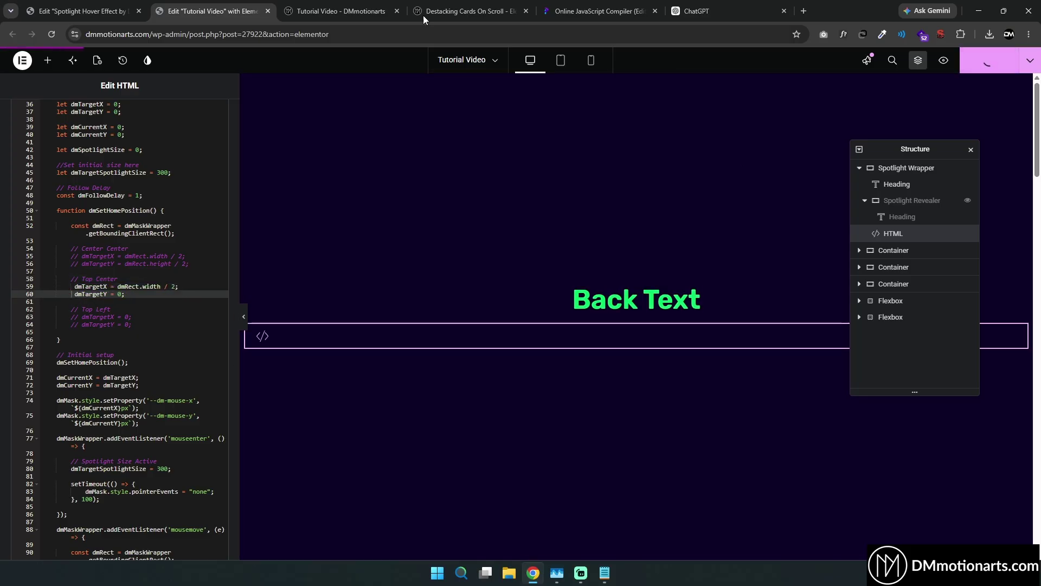
pyautogui.click(350, 6)
pyautogui.hotkey('ctrl', 'shift', 'Tab')
pyautogui.click(350, 7)
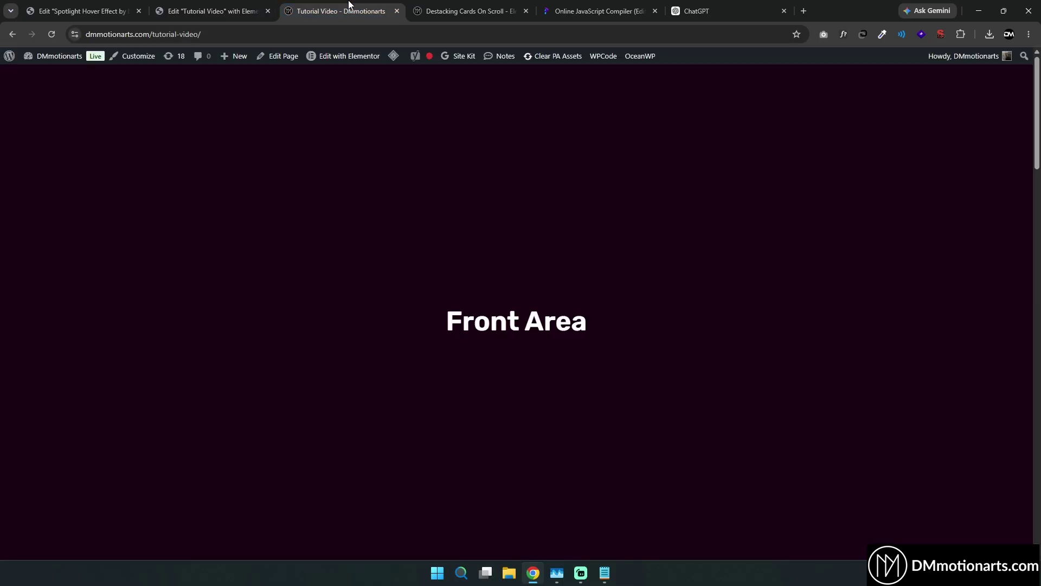
pyautogui.hotkey('ctrl', 'shift', 'Tab')
pyautogui.click(329, 7)
pyautogui.press('F5')
# Uncomment the dmTargetX and dmTargetY lines under Top Left in the online compiler
pyautogui.hotkey('ctrl', '5')
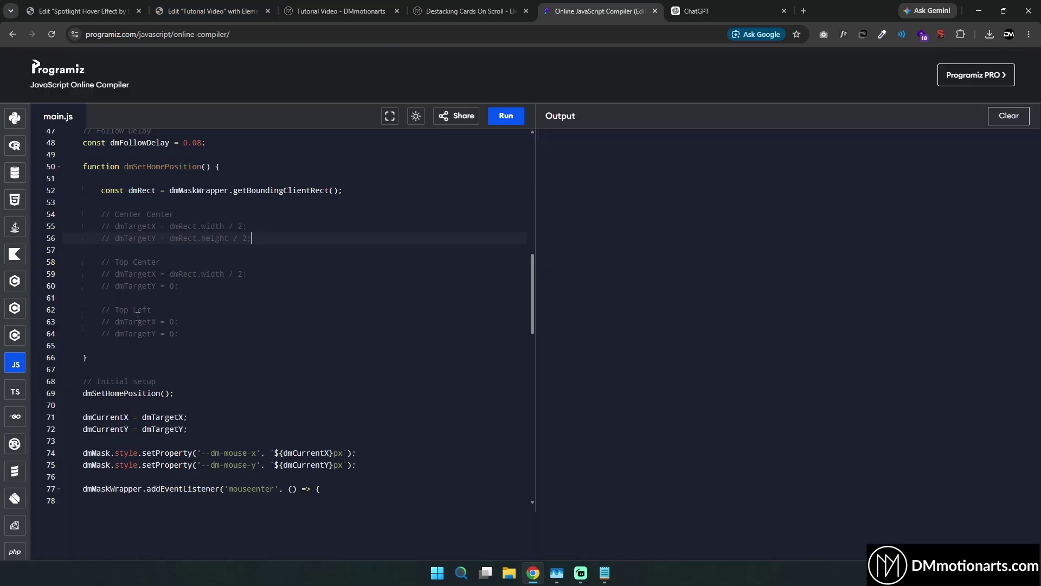
pyautogui.press('BackSpace')
pyautogui.press('BackSpace')
pyautogui.click(110, 333)
pyautogui.press('BackSpace')
pyautogui.press('BackSpace')
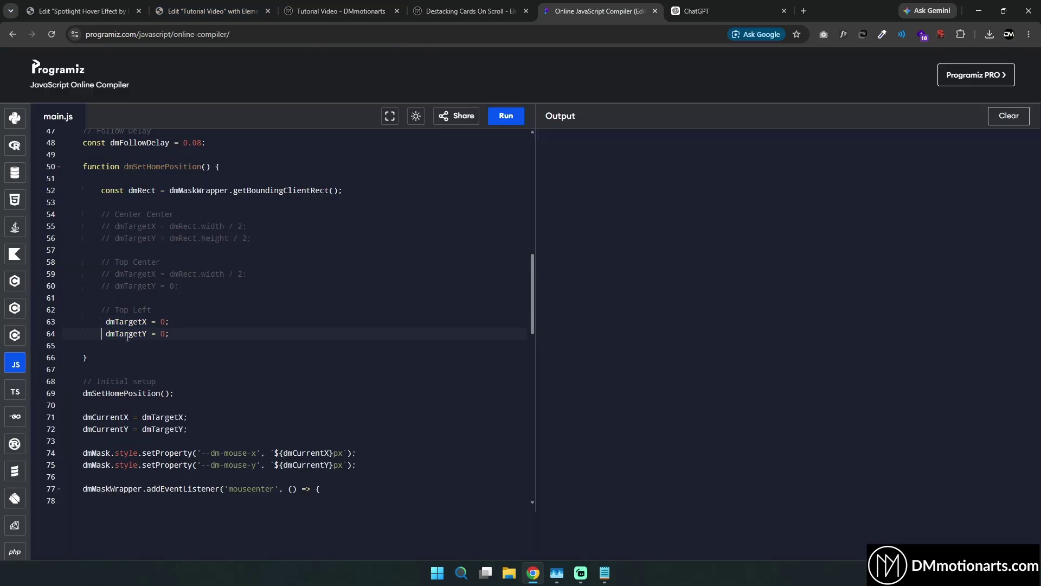
# Undo the uncommenting of the Top Left lines in the online compiler
pyautogui.hotkey('ctrl', 'z')
pyautogui.hotkey('ctrl', 'z')
pyautogui.hotkey('ctrl', 'z')
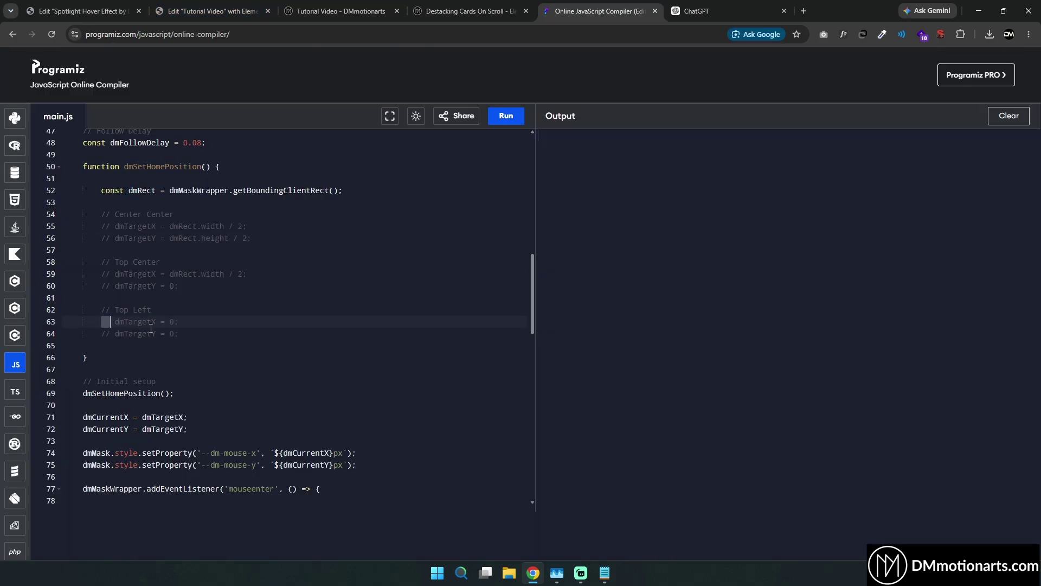
pyautogui.hotkey('ctrl', 'y')
# Review the Center Center, Top Center and Top Left home position blocks in dmSetHomePosition
pyautogui.click(86, 202)
pyautogui.moveTo(102, 219); pyautogui.dragTo(229, 343)
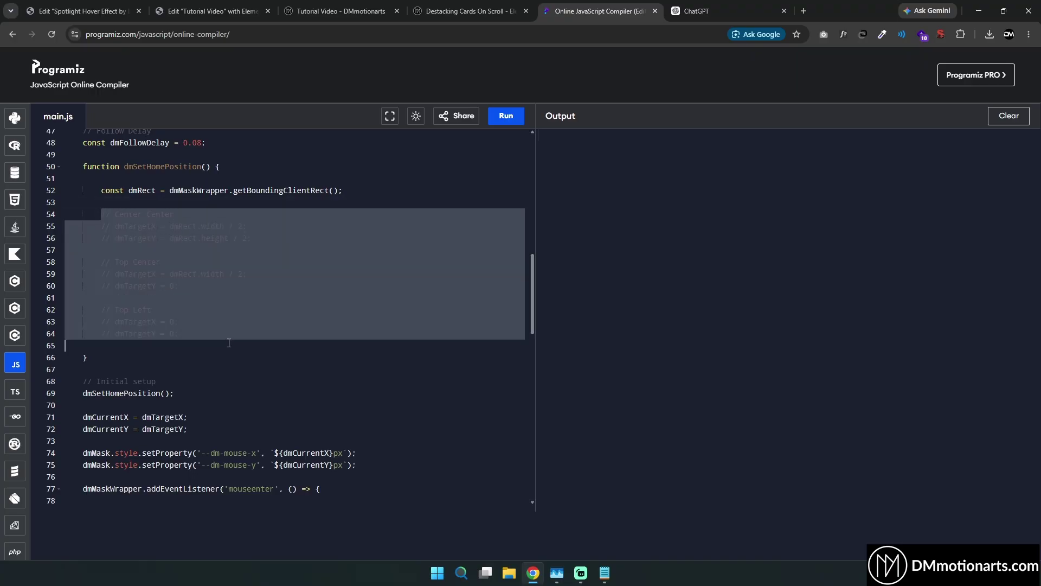
pyautogui.click(325, 249)
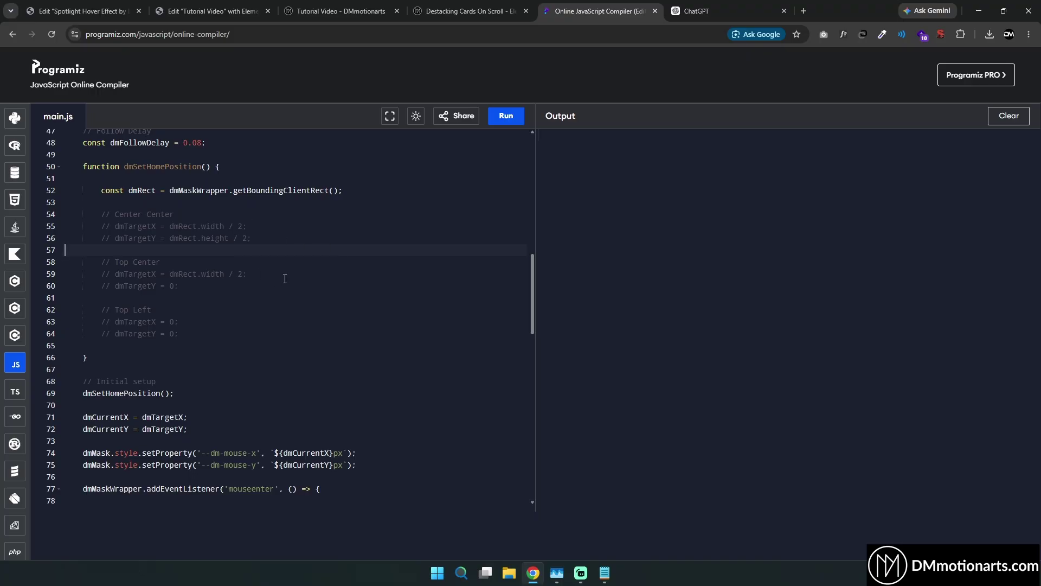
pyautogui.moveTo(102, 215); pyautogui.dragTo(233, 344)
pyautogui.click(233, 345)
# Examine the mouseenter listener in the online compiler and test the pointer entering the spotlight section on the live page
pyautogui.scroll(-3, 172, 326)
pyautogui.scroll(-3, 171, 325)
pyautogui.moveTo(79, 223); pyautogui.dragTo(95, 339)
pyautogui.click(249, 229)
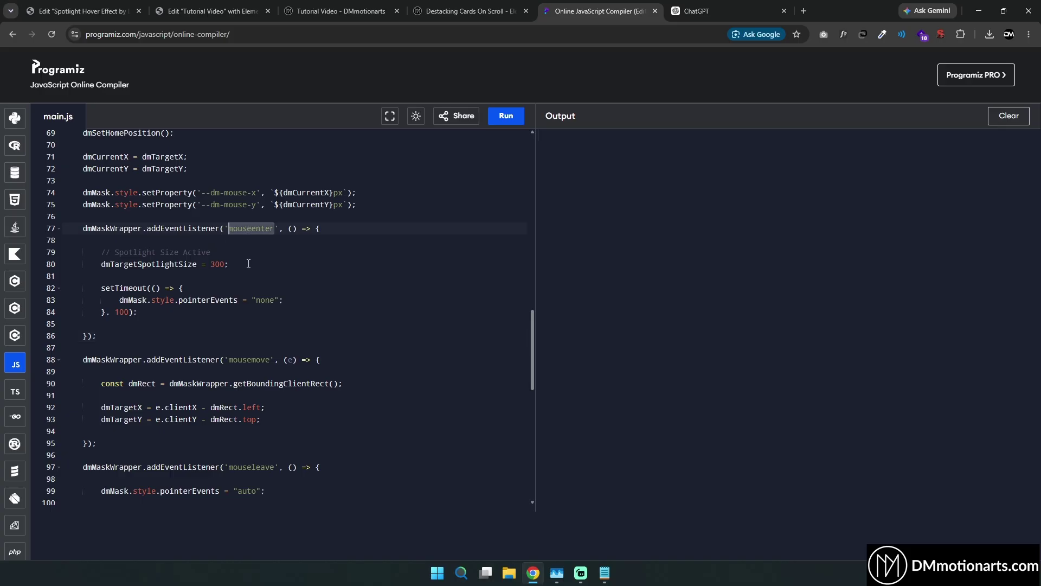
pyautogui.doubleClick(250, 228)
pyautogui.click(451, 11)
pyautogui.click(358, 11)
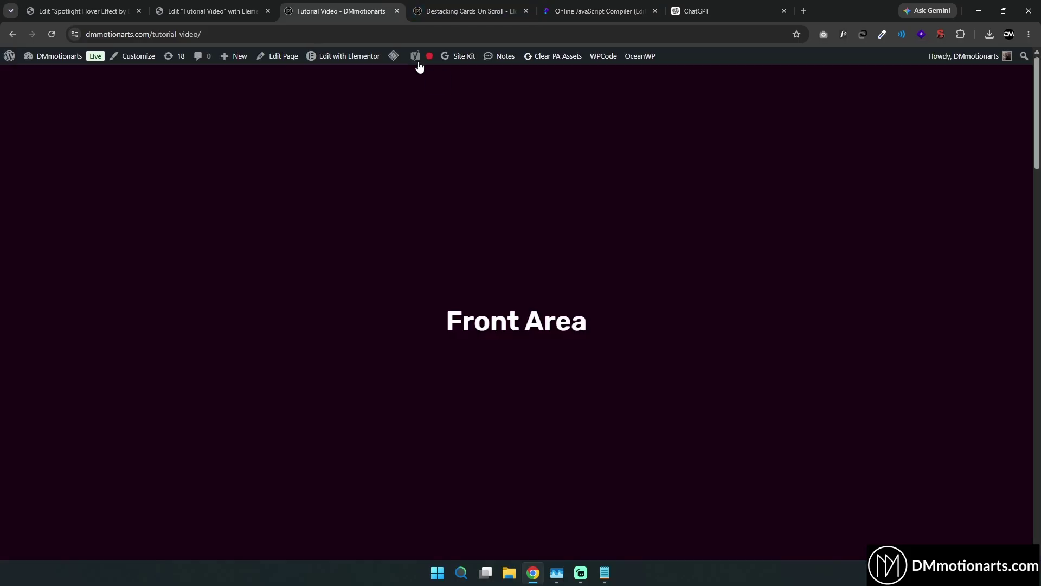
pyautogui.scroll(-4, 555, 266)
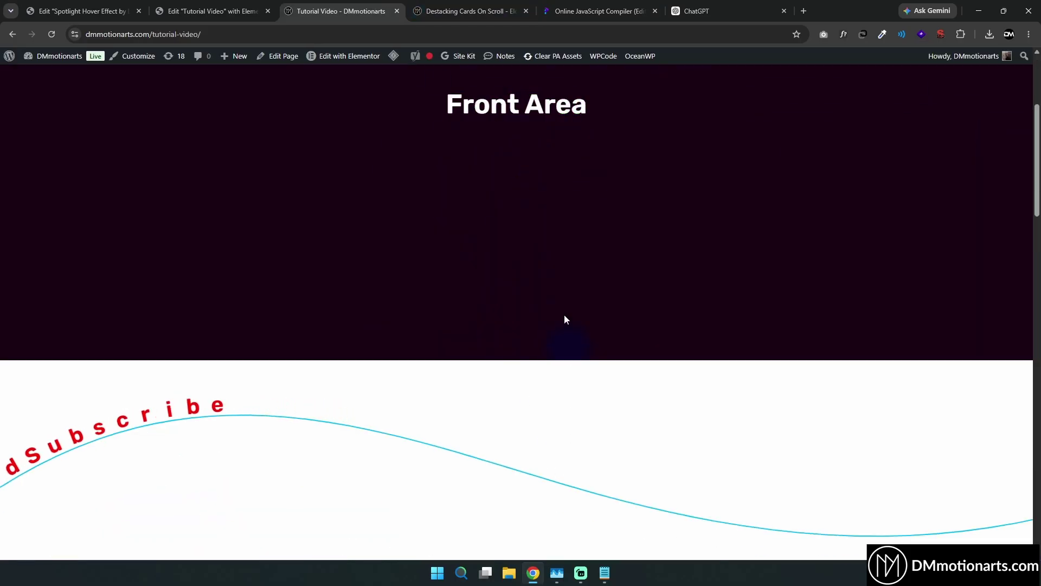
pyautogui.scroll(3, 564, 317)
# Examine the dmTargetSpotlightSize value under Spotlight Size Active in the online compiler and compare it with the live page
pyautogui.click(596, 10)
pyautogui.moveTo(101, 264); pyautogui.dragTo(197, 264)
pyautogui.doubleClick(217, 264)
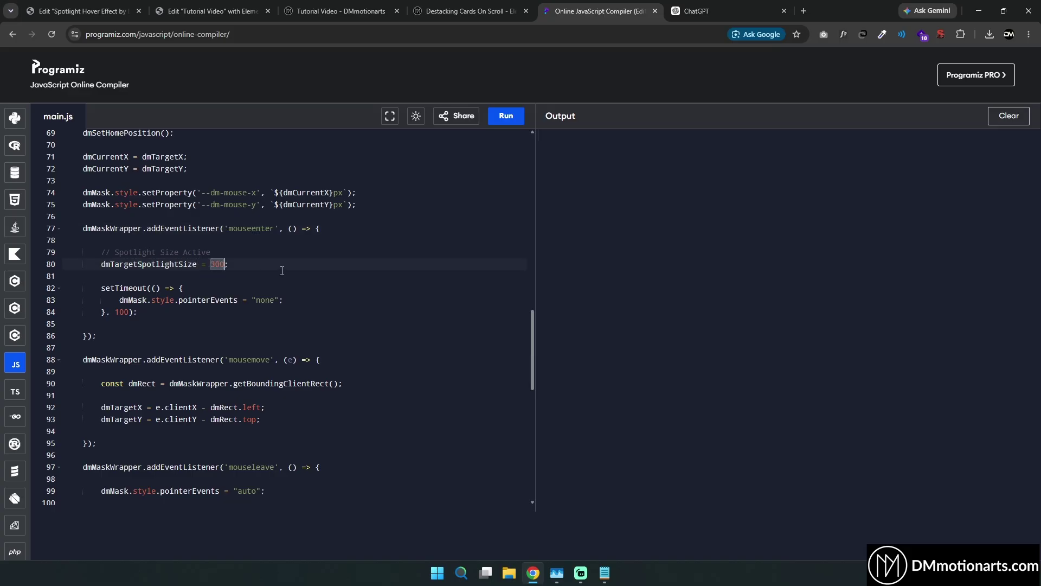
pyautogui.click(386, 3)
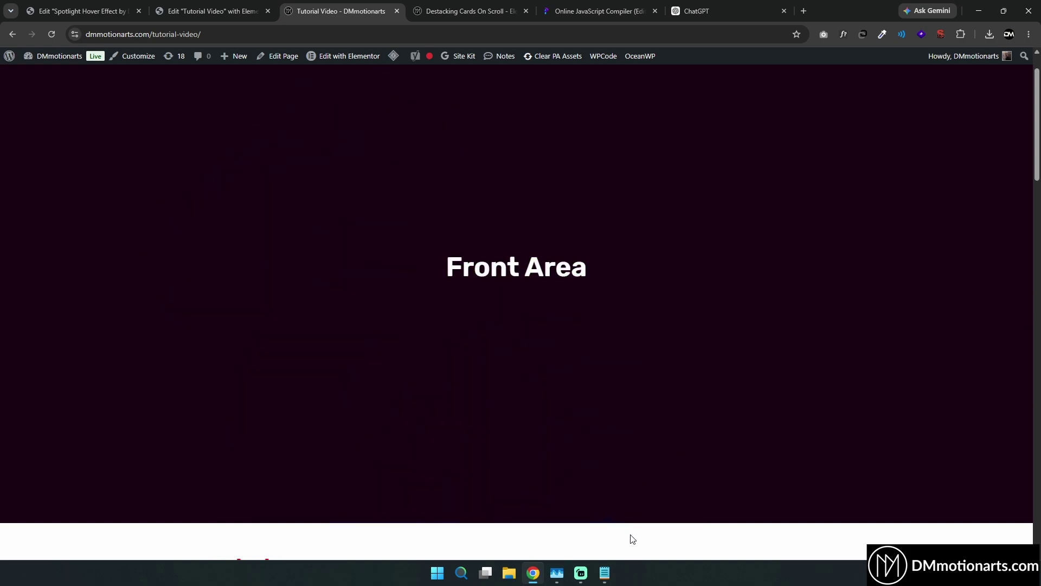
# Set dmTargetSpotlightSize under Spotlight Size Active to 800 in the Tutorial Video page's HTML widget code
pyautogui.click(81, 11)
pyautogui.click(212, 11)
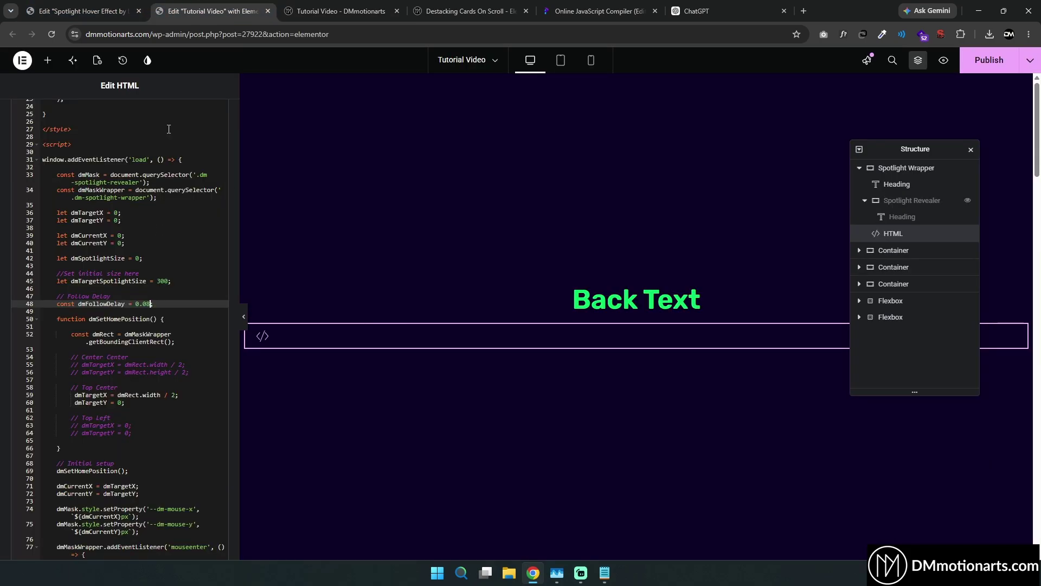
pyautogui.moveTo(70, 298); pyautogui.dragTo(179, 300)
pyautogui.click(180, 300)
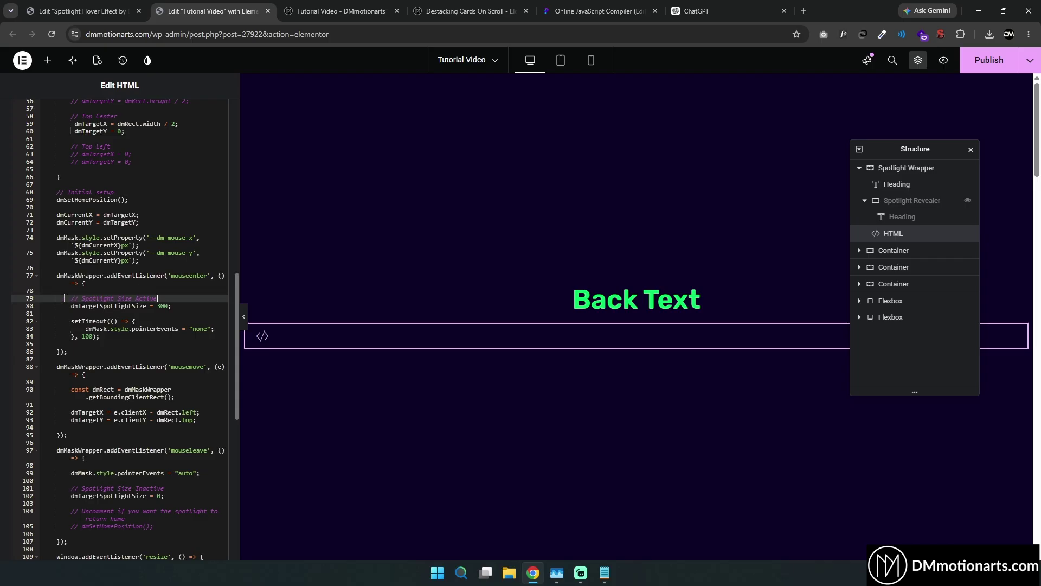
pyautogui.click(160, 306)
pyautogui.press('BackSpace')
pyautogui.write('8')
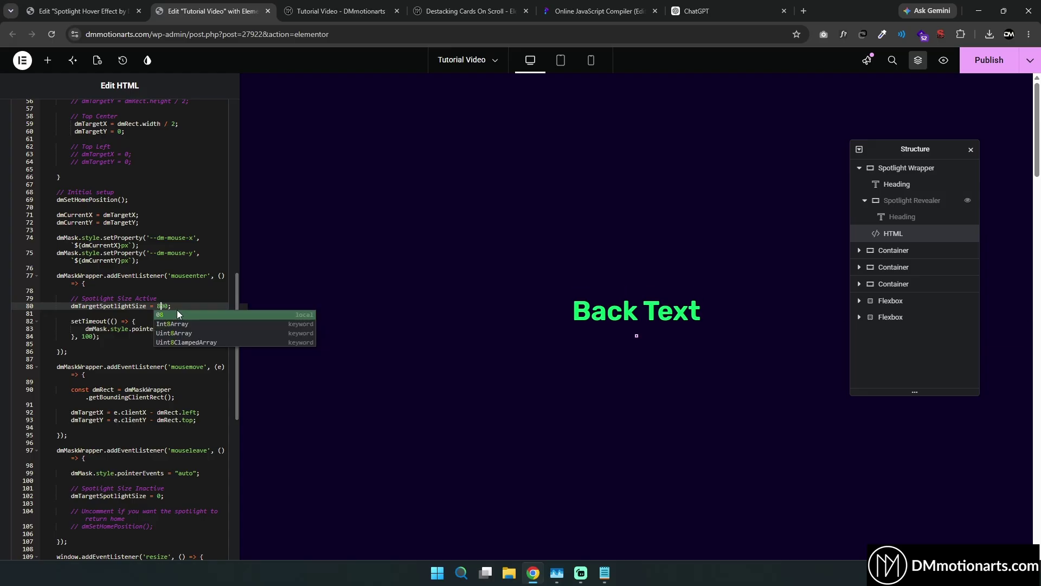
# Publish the Tutorial Video page and test the spotlight's active size on the live page
pyautogui.click(989, 60)
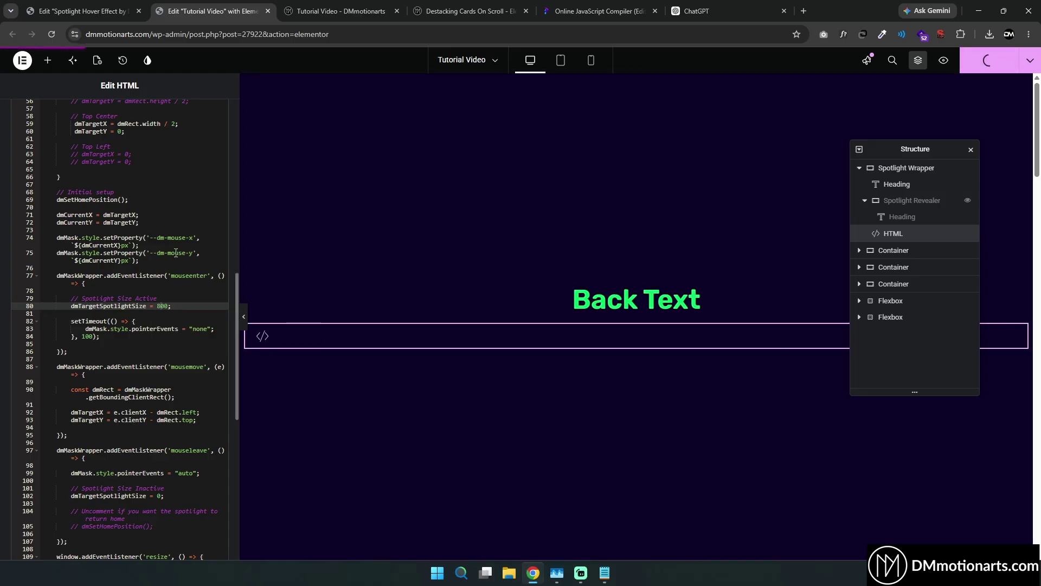
pyautogui.hotkey('ctrl', 'Tab')
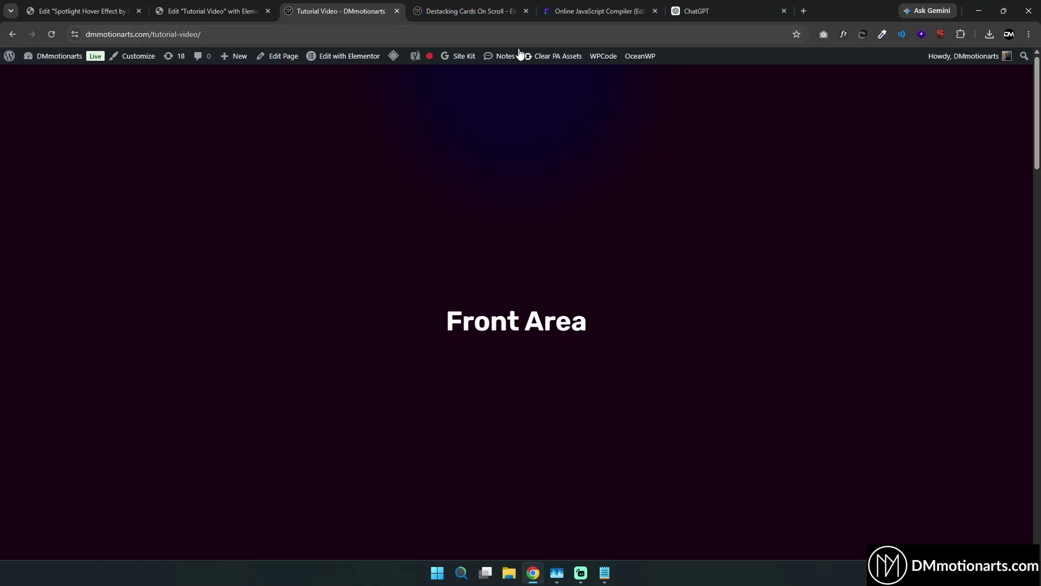
pyautogui.moveTo(624, 217)
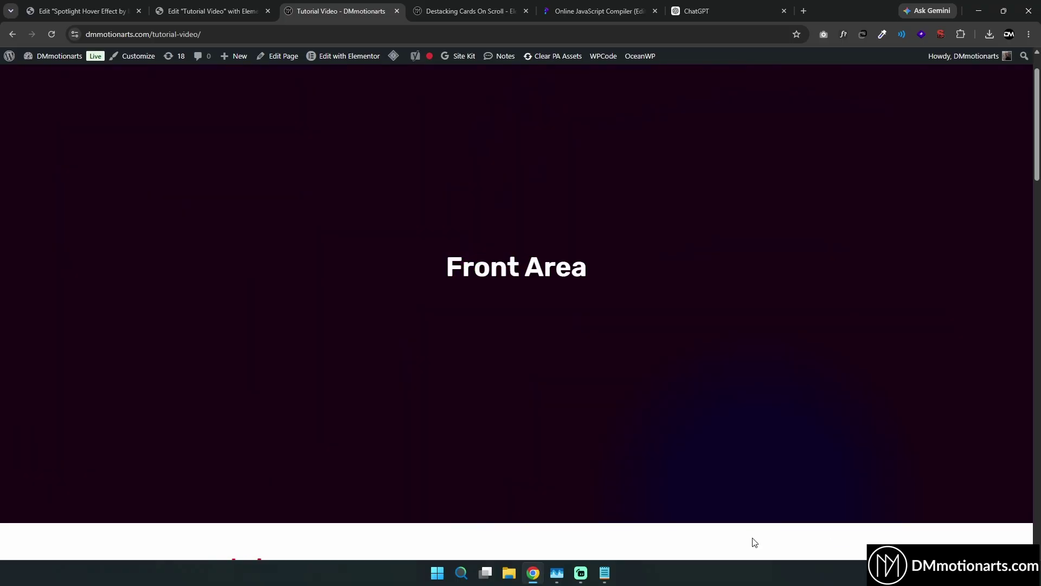
# Examine the mouseleave listener and its dmTargetSpotlightSize value under Spotlight Size Inactive in the online compiler
pyautogui.click(597, 11)
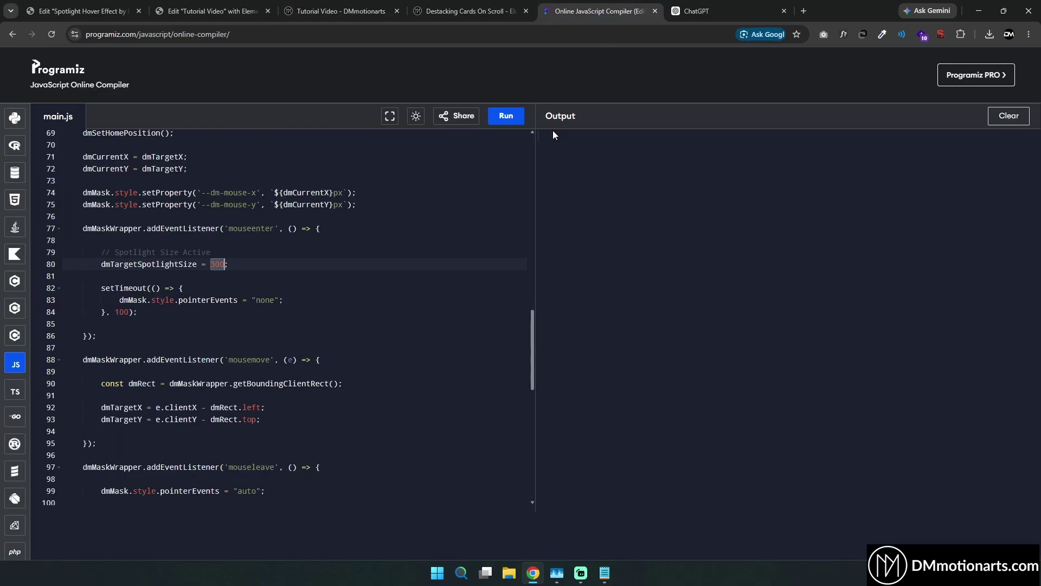
pyautogui.press('Down')
pyautogui.scroll(-3, 295, 304)
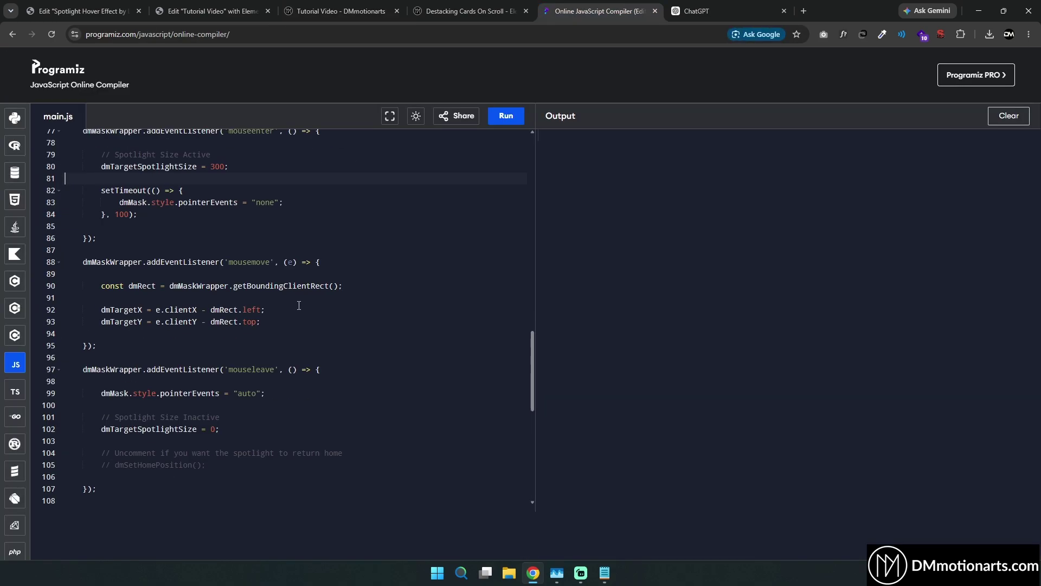
pyautogui.scroll(-4, 299, 305)
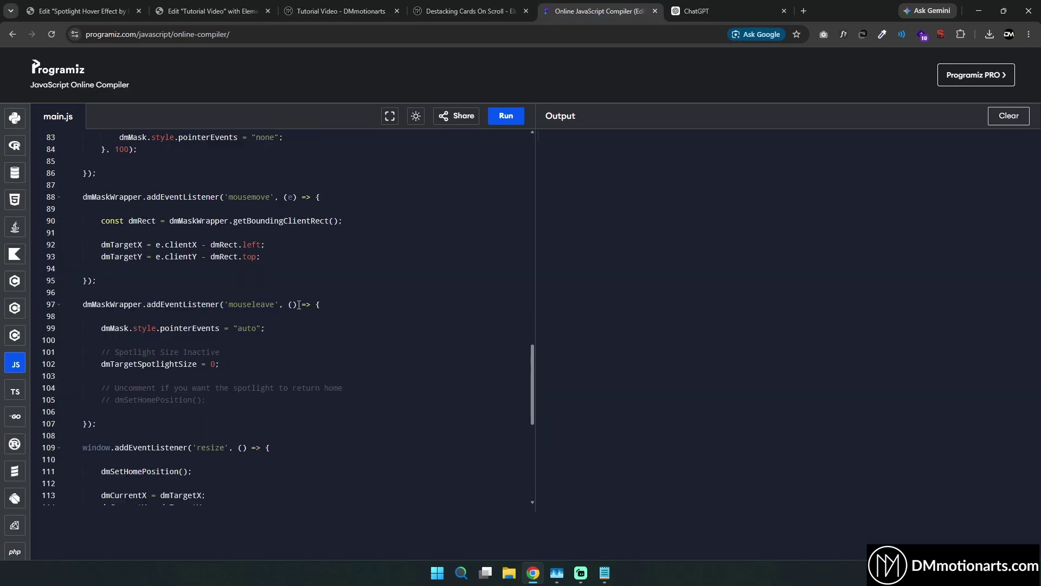
pyautogui.doubleClick(242, 239)
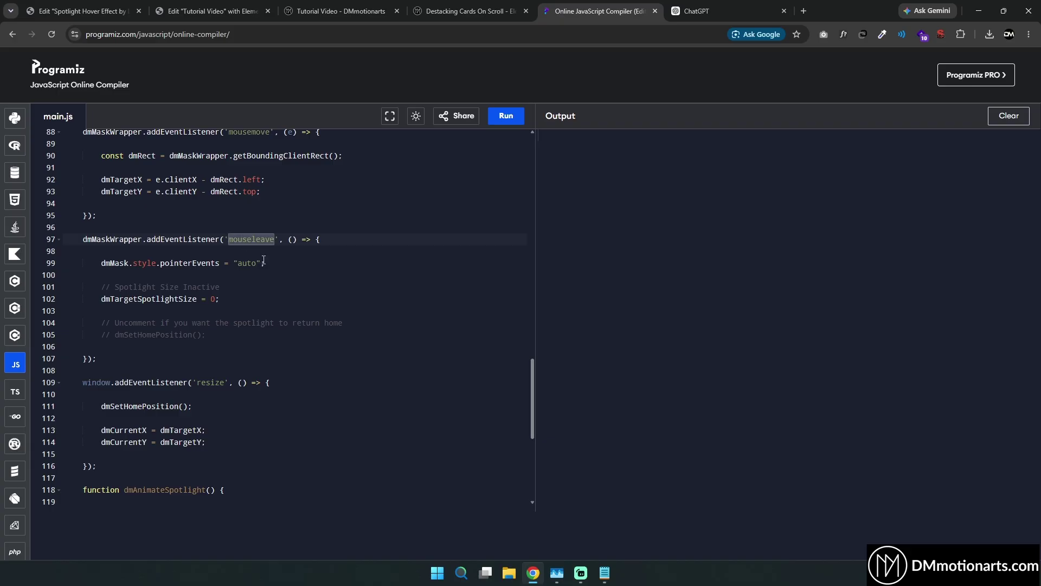
pyautogui.doubleClick(213, 299)
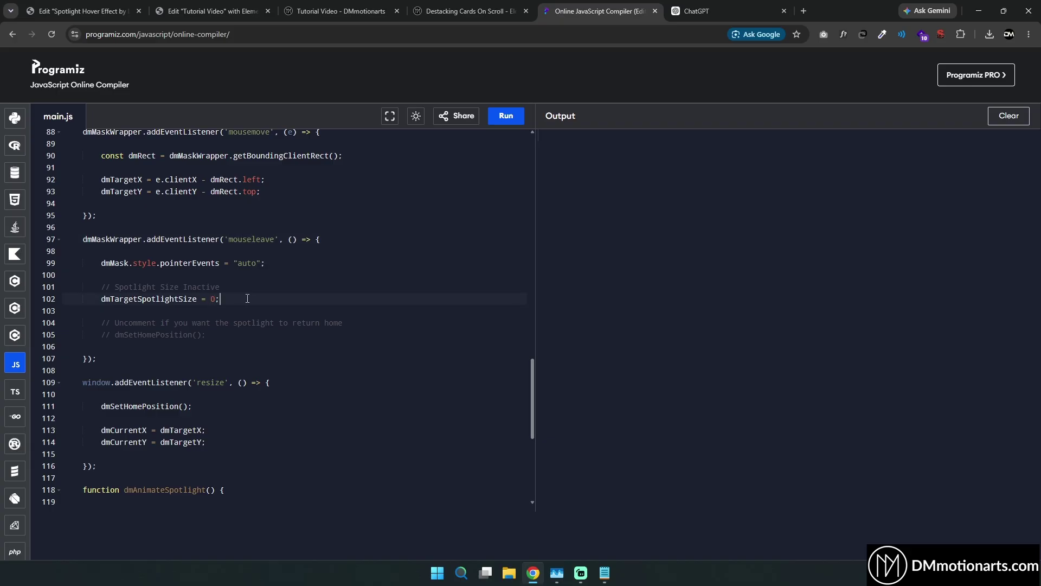
pyautogui.doubleClick(212, 299)
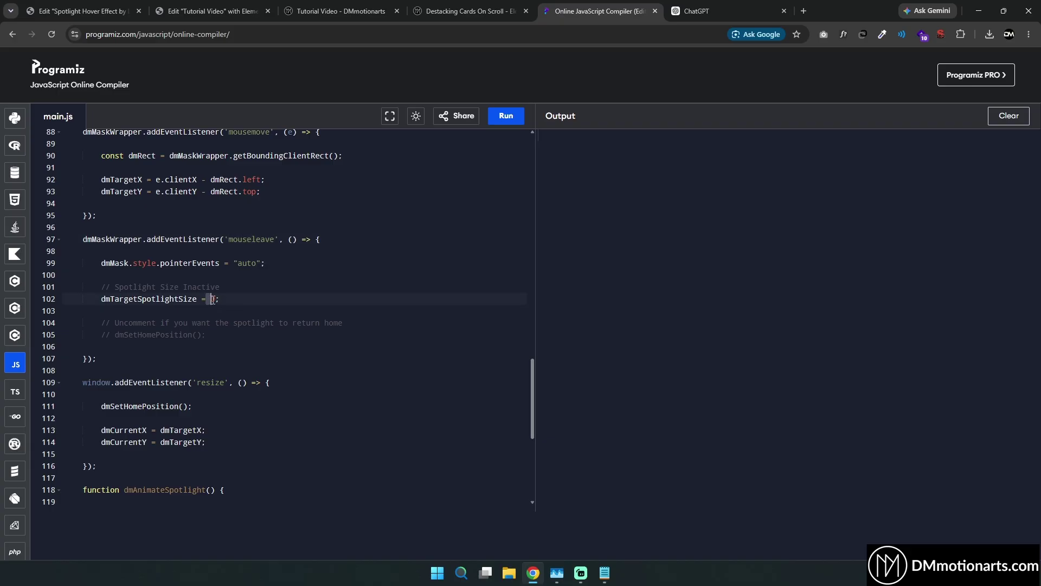
# Test the pointer leaving the spotlight section on the live page and compare it with the inactive size in the online compiler
pyautogui.click(370, 8)
pyautogui.scroll(-1, 467, 419)
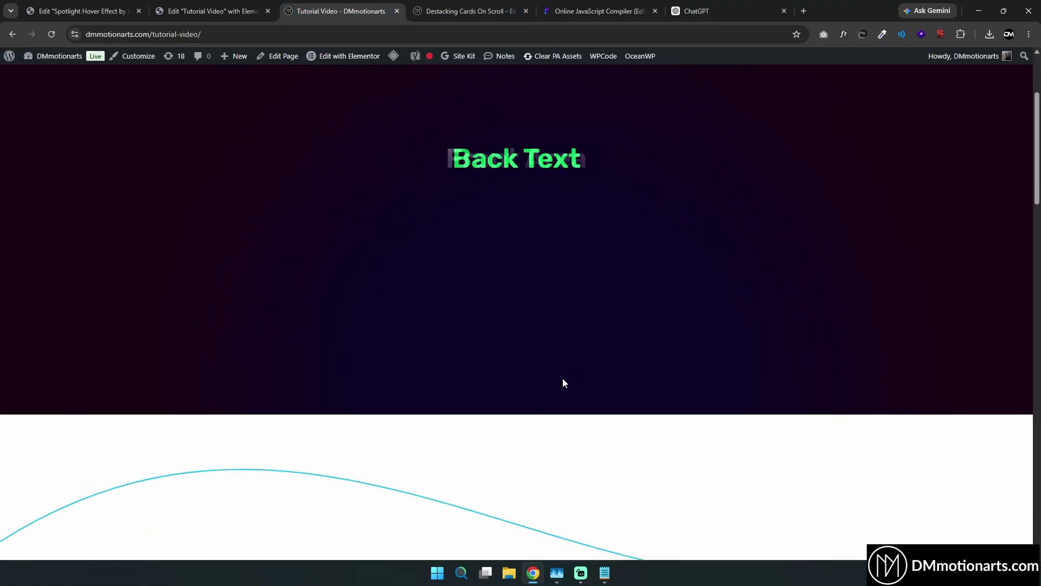
pyautogui.scroll(1, 525, 323)
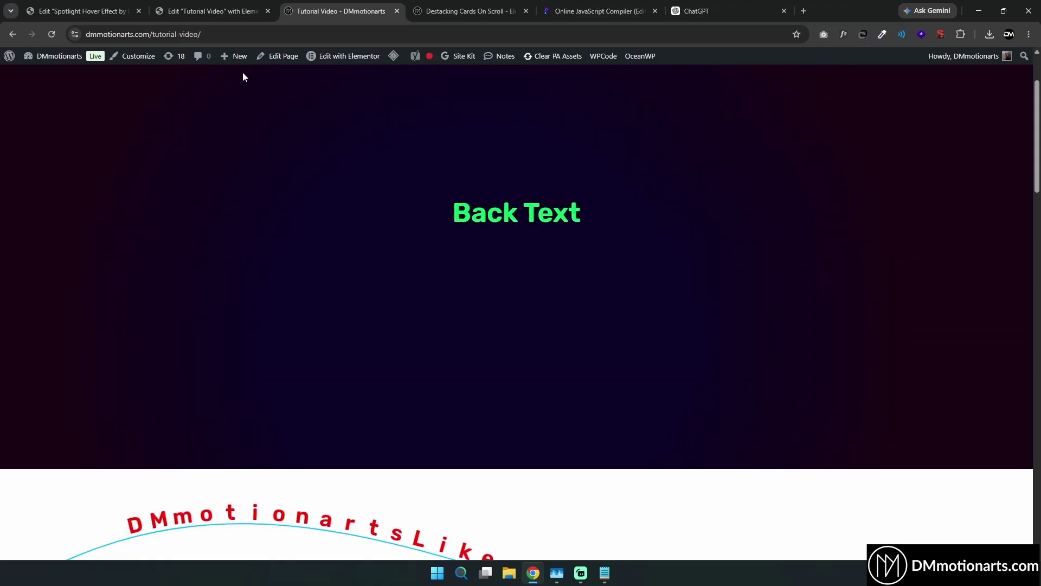
pyautogui.click(560, 9)
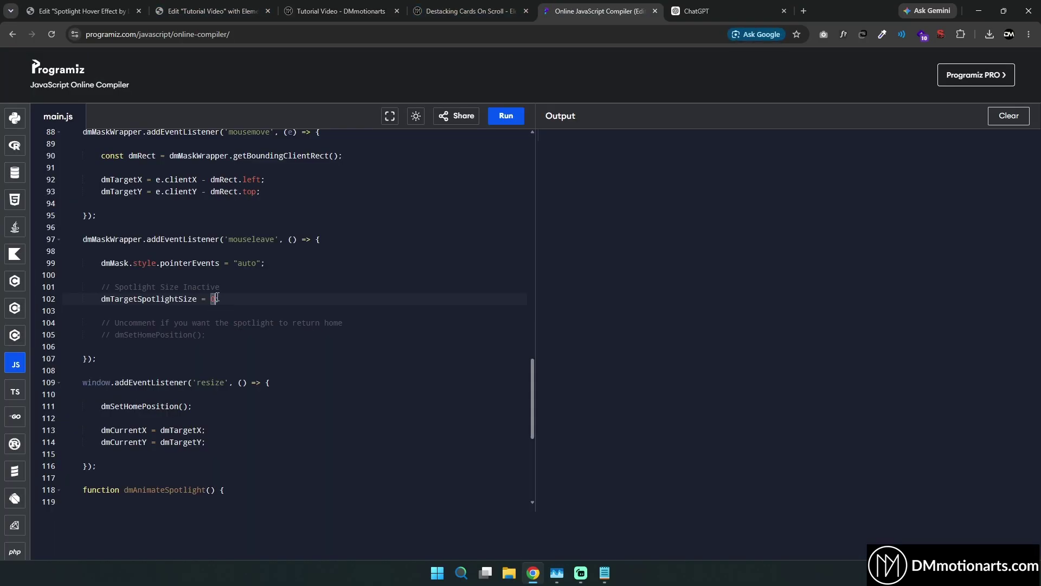
# Set dmTargetSpotlightSize under Spotlight Size Active to 500 in the Tutorial Video page's HTML widget code
pyautogui.hotkey('ctrl', '1')
pyautogui.scroll(-4, 148, 322)
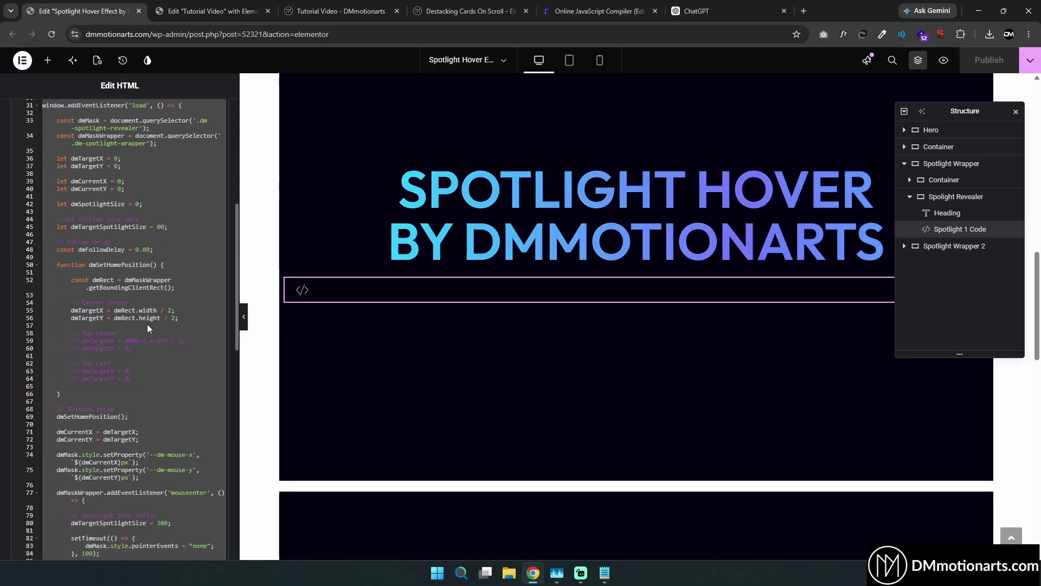
pyautogui.click(185, 6)
pyautogui.scroll(-2, 160, 276)
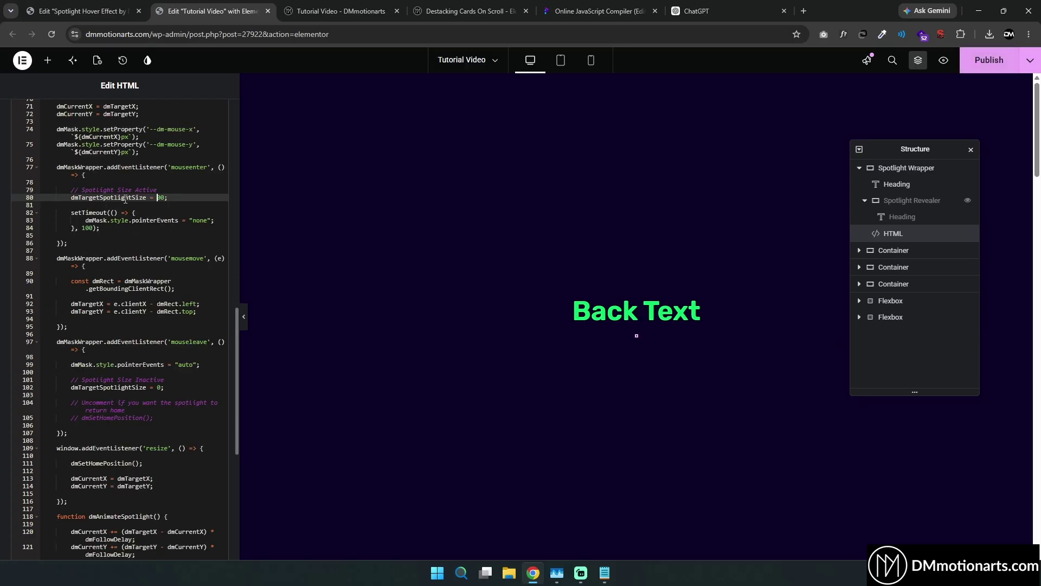
pyautogui.press('BackSpace')
pyautogui.write('5')
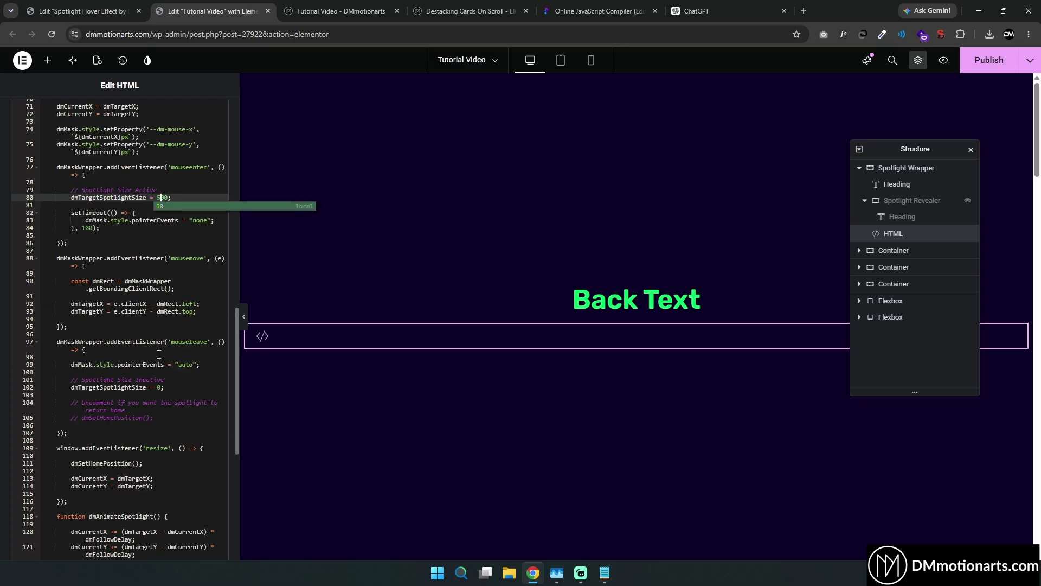
# Set dmTargetSpotlightSize under Spotlight Size Inactive to 300 in the mouseleave listener
pyautogui.click(157, 387)
pyautogui.write('30')
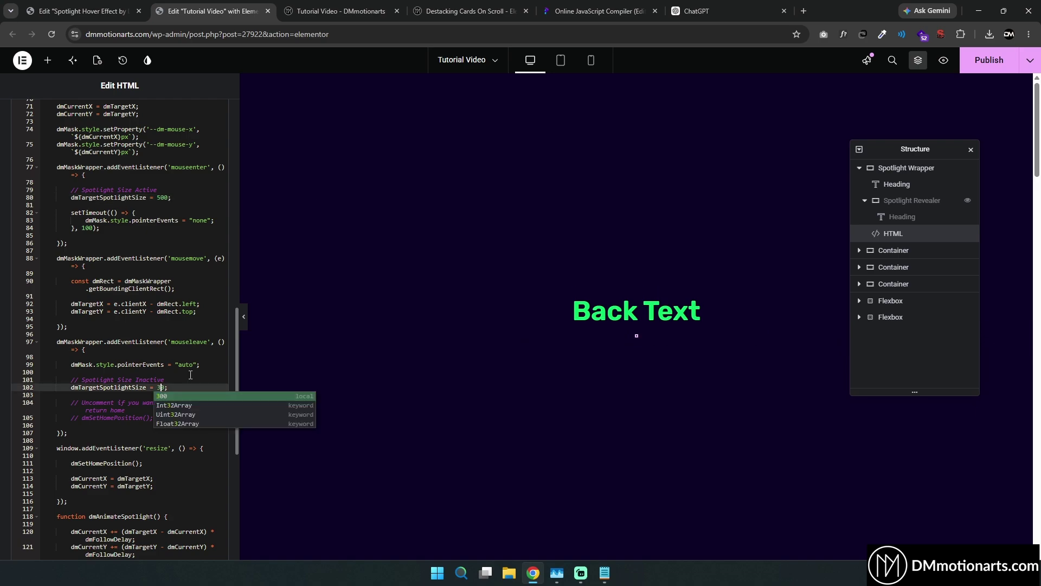
pyautogui.scroll(-1, 126, 376)
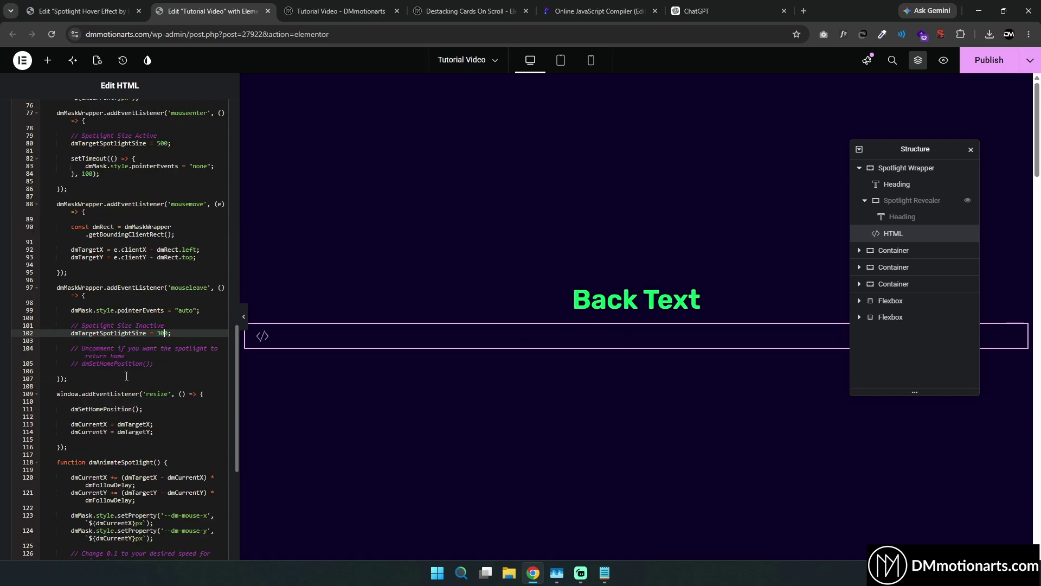
pyautogui.click(93, 327)
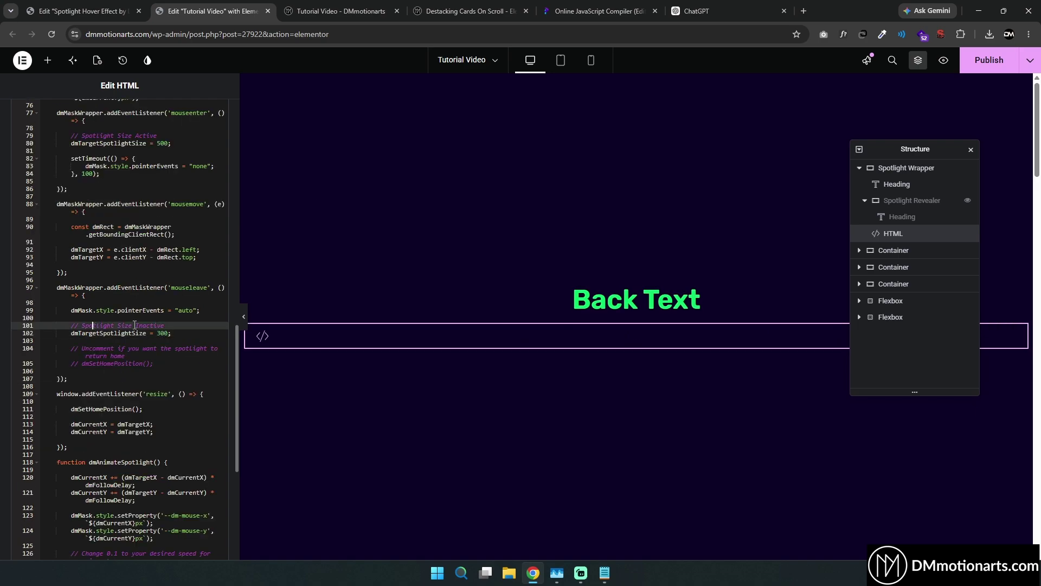
# Publish the Tutorial Video page with the new spotlight sizes and reload the live page
pyautogui.click(999, 67)
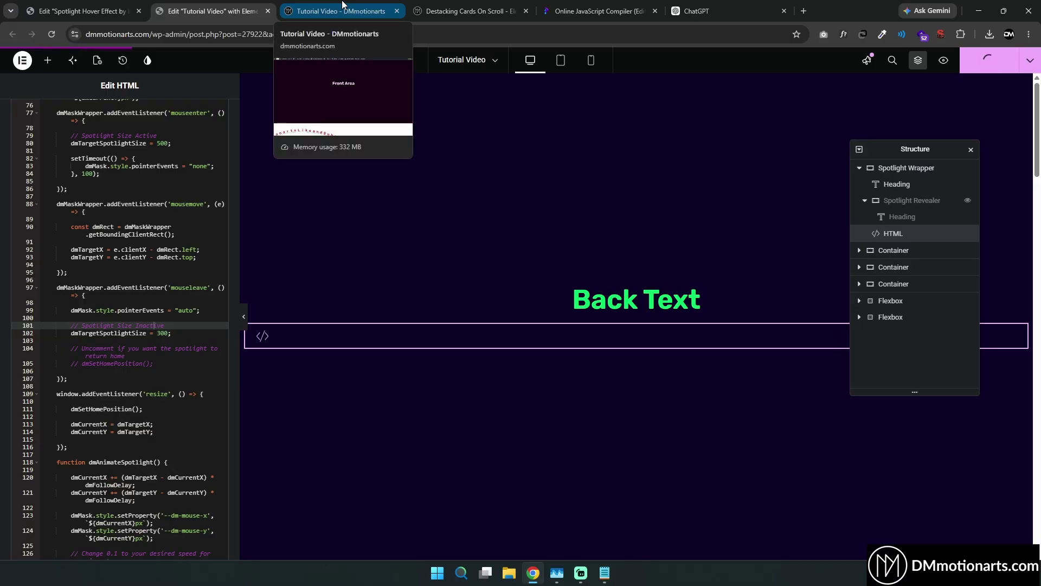
pyautogui.click(342, 10)
pyautogui.press('F5')
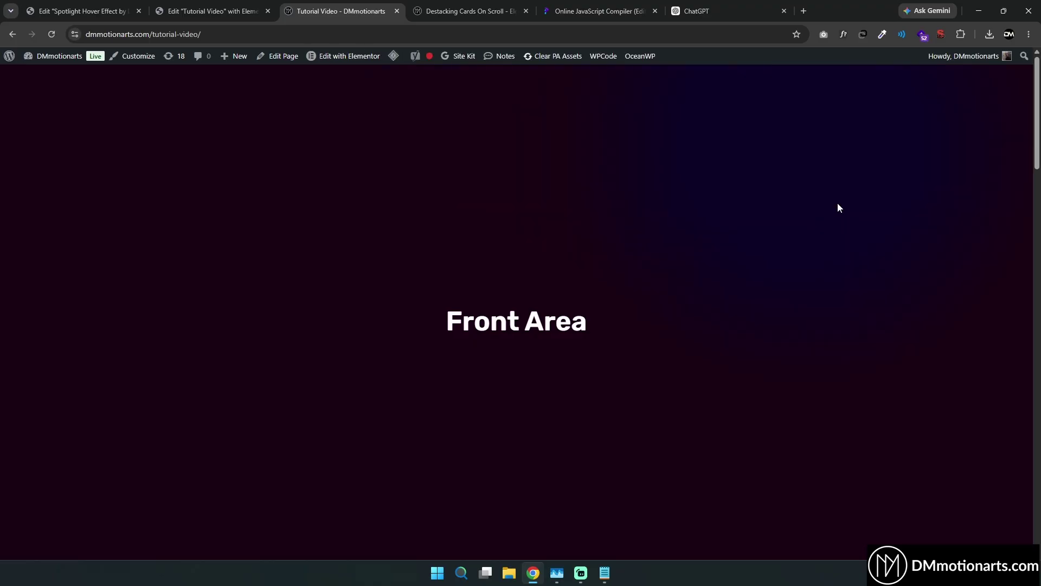
# Test the spotlight's active and inactive sizes on the live page by moving the pointer in and out of the section
pyautogui.scroll(-1, 680, 176)
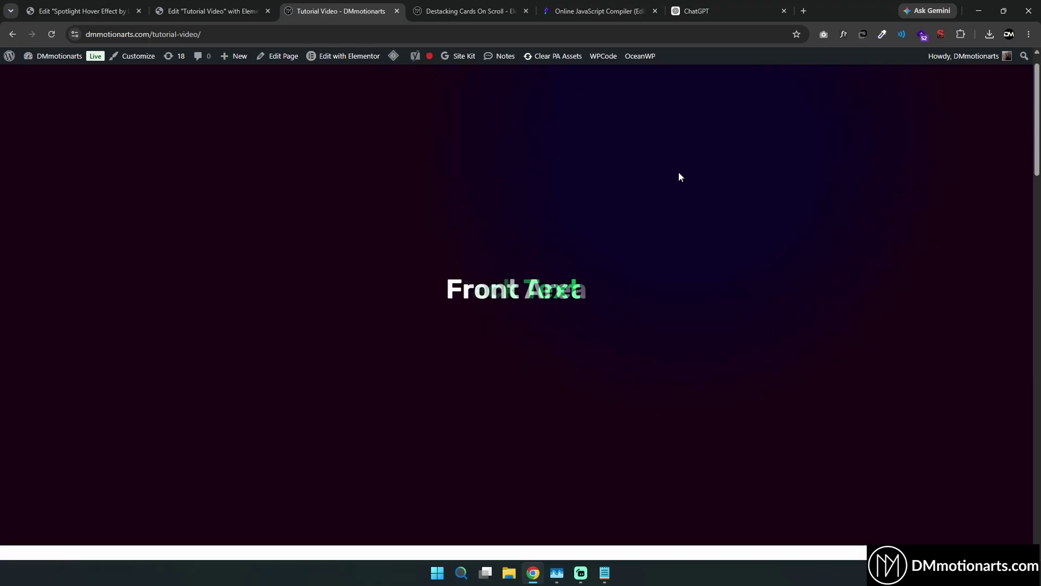
pyautogui.scroll(-1, 679, 177)
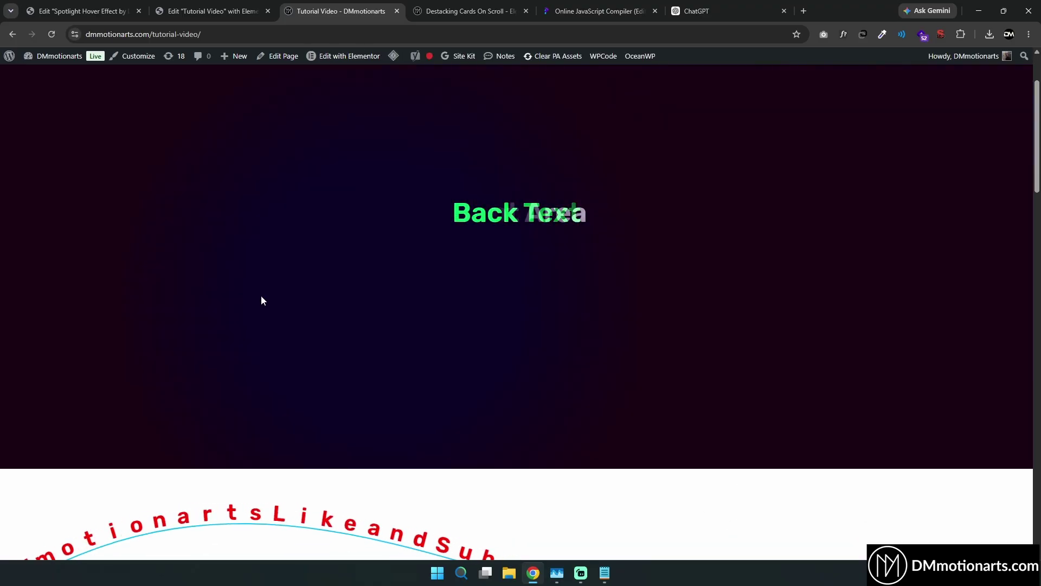
pyautogui.scroll(1, 137, 386)
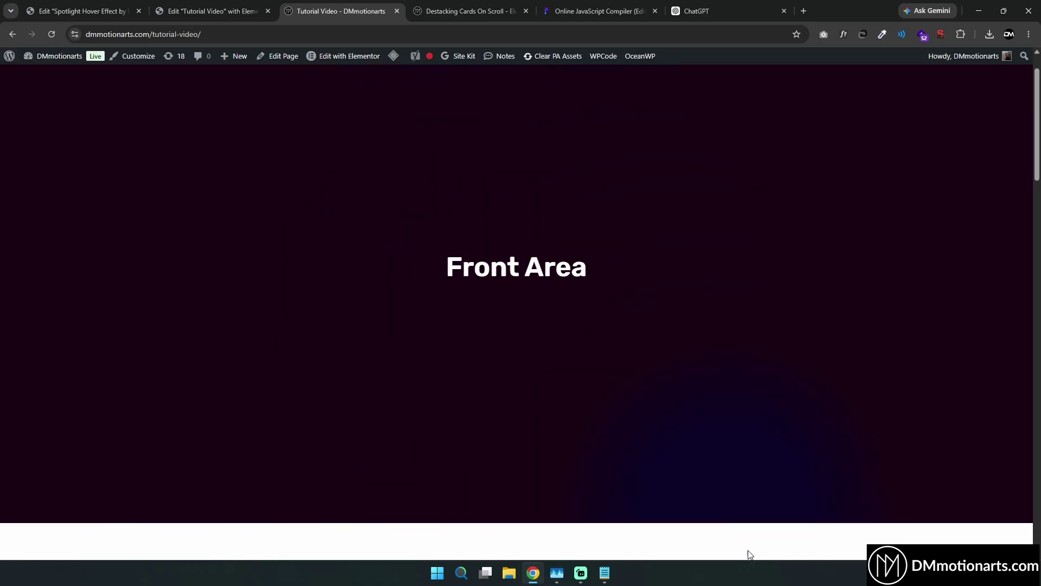
pyautogui.scroll(1, 759, 542)
pyautogui.scroll(-2, 737, 513)
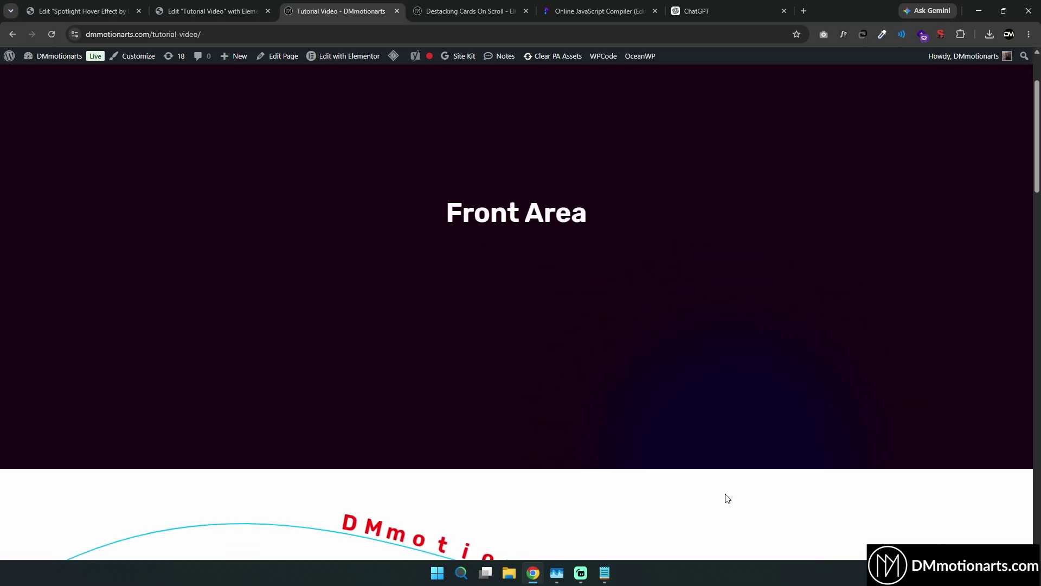
pyautogui.scroll(1, 706, 539)
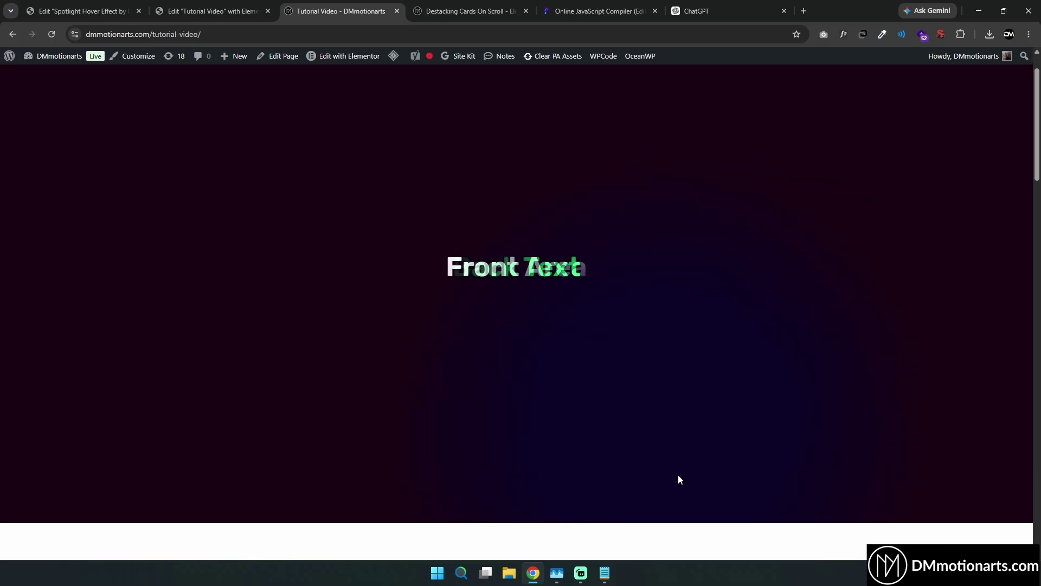
pyautogui.scroll(1, 597, 195)
# Examine the comment about returning the spotlight home in the mouseleave listener in the online compiler
pyautogui.click(211, 11)
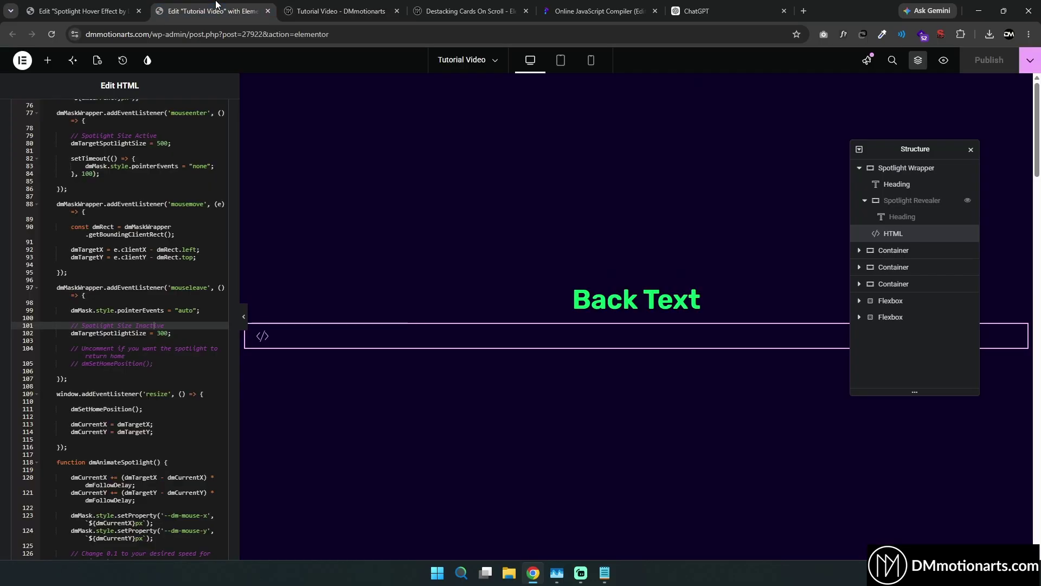
pyautogui.click(597, 11)
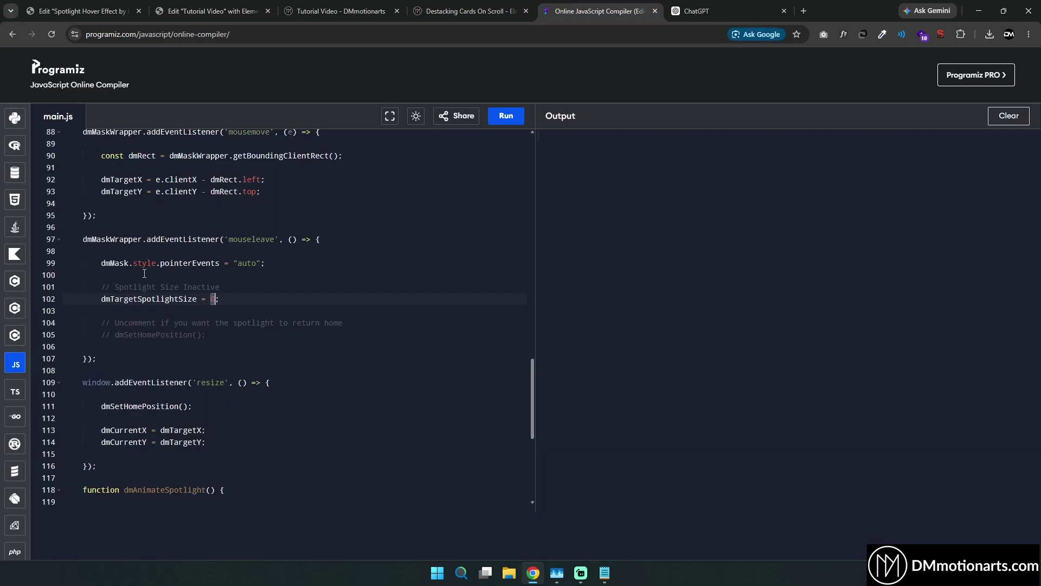
pyautogui.click(103, 323)
pyautogui.doubleClick(115, 322)
pyautogui.click(166, 322)
pyautogui.click(343, 323)
# Uncomment the dmSetHomePosition() call on line 105 of the mouseleave listener in the online compiler
pyautogui.moveTo(97, 334); pyautogui.dragTo(111, 334)
pyautogui.click(106, 326)
pyautogui.press('Delete')
pyautogui.press('Delete')
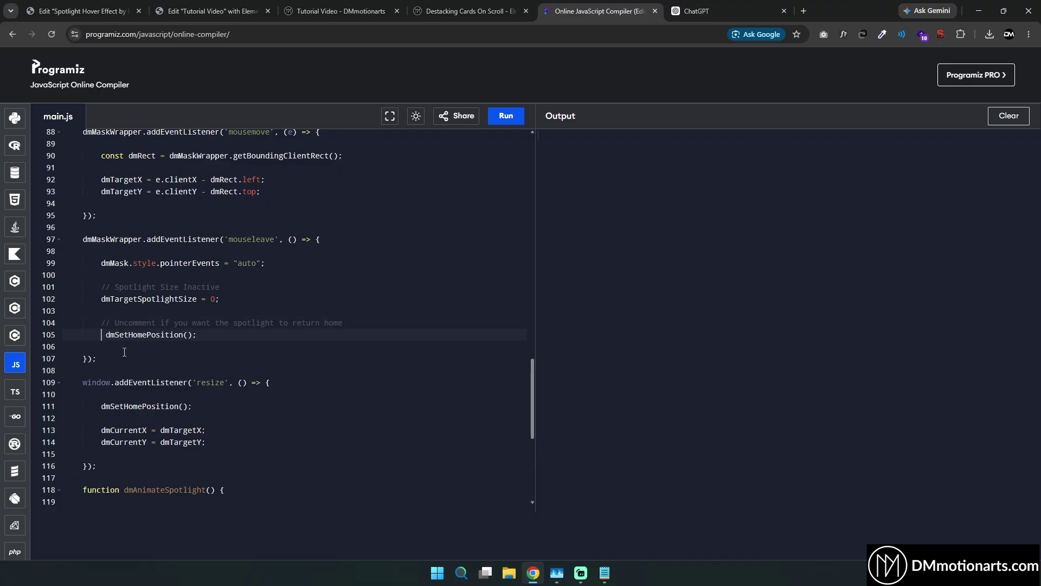
pyautogui.press('Delete')
# Uncomment dmSetHomePosition() in the mouseleave listener of the Tutorial Video page's HTML widget code and publish the page
pyautogui.click(211, 10)
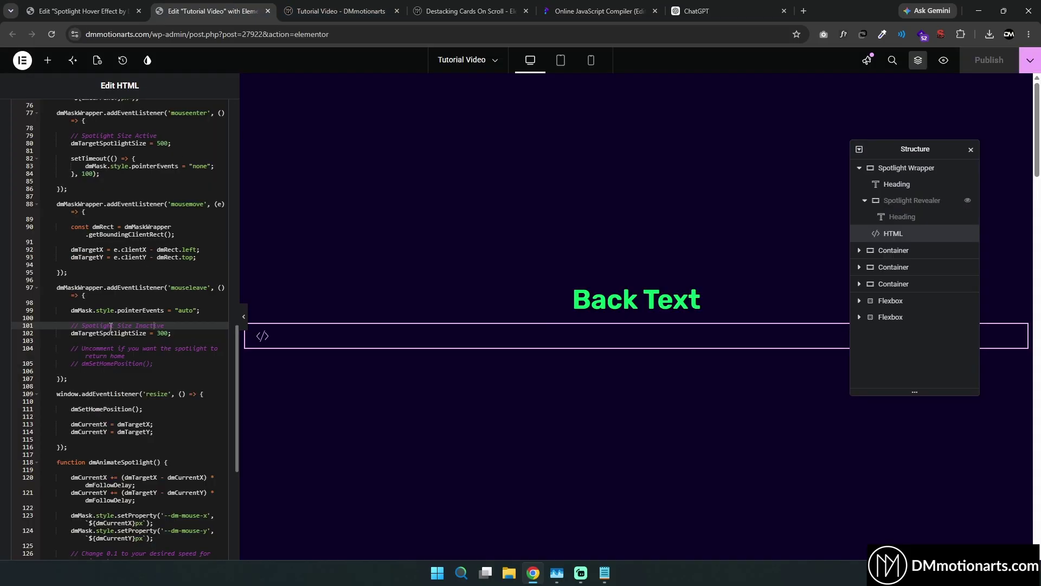
pyautogui.click(81, 363)
pyautogui.press('BackSpace')
pyautogui.press('BackSpace')
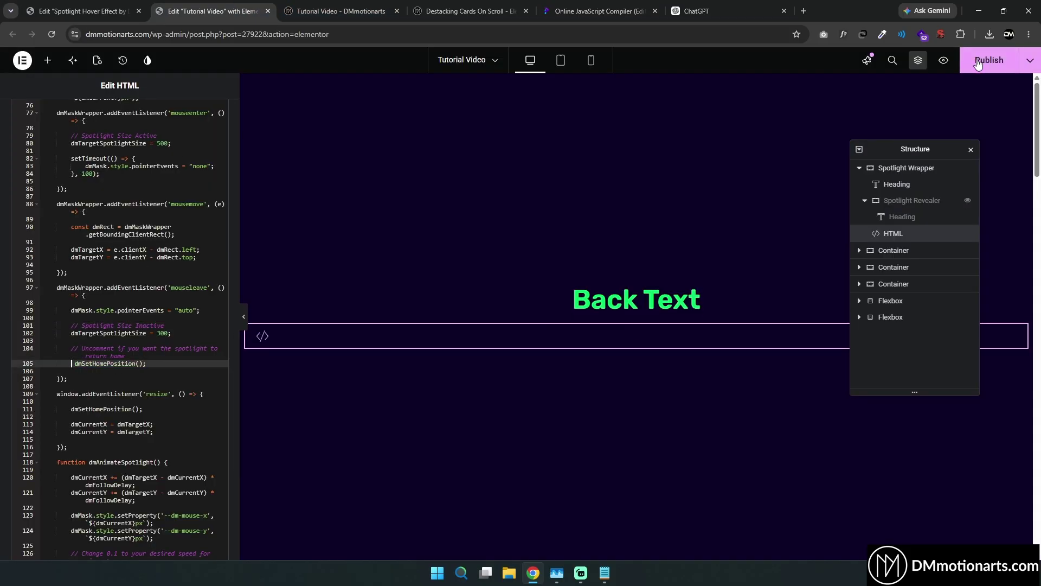
pyautogui.click(597, 10)
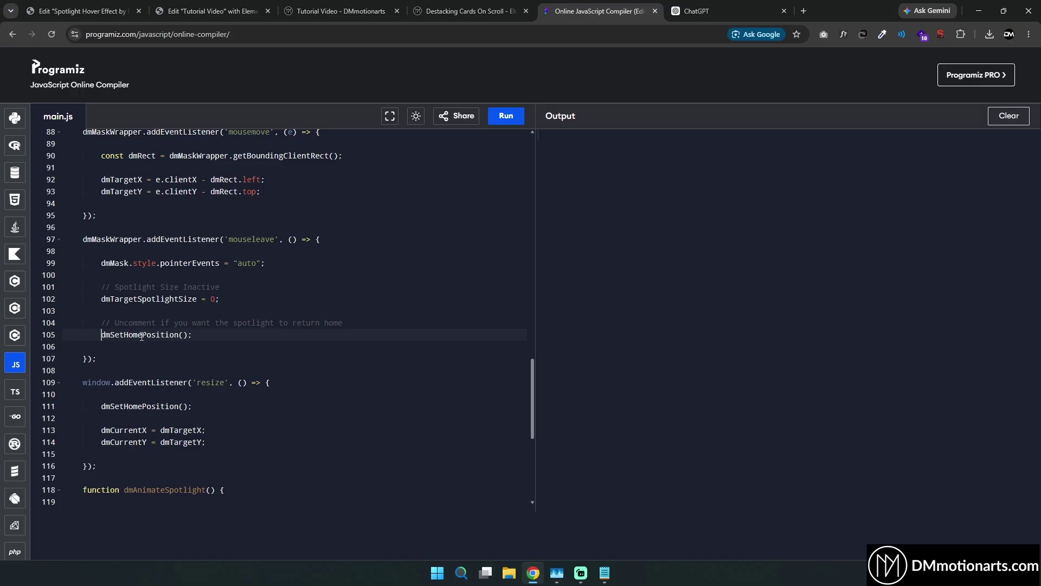
pyautogui.click(342, 11)
pyautogui.hotkey('ctrl', 'shift', 'Tab')
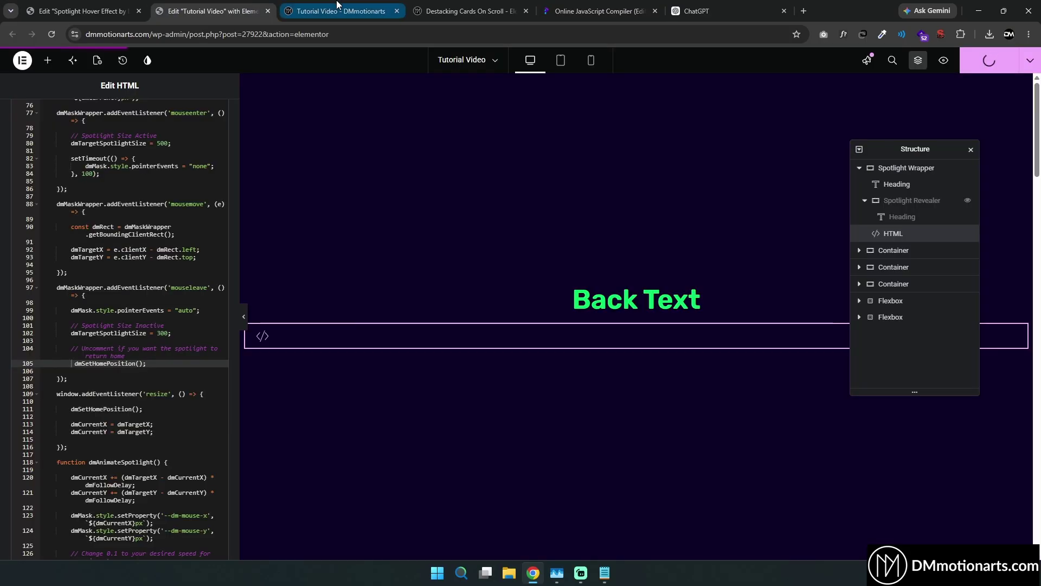
# Reload the live Tutorial Video page and test the spotlight's return to its home position when the pointer leaves the section
pyautogui.click(337, 10)
pyautogui.press('F5')
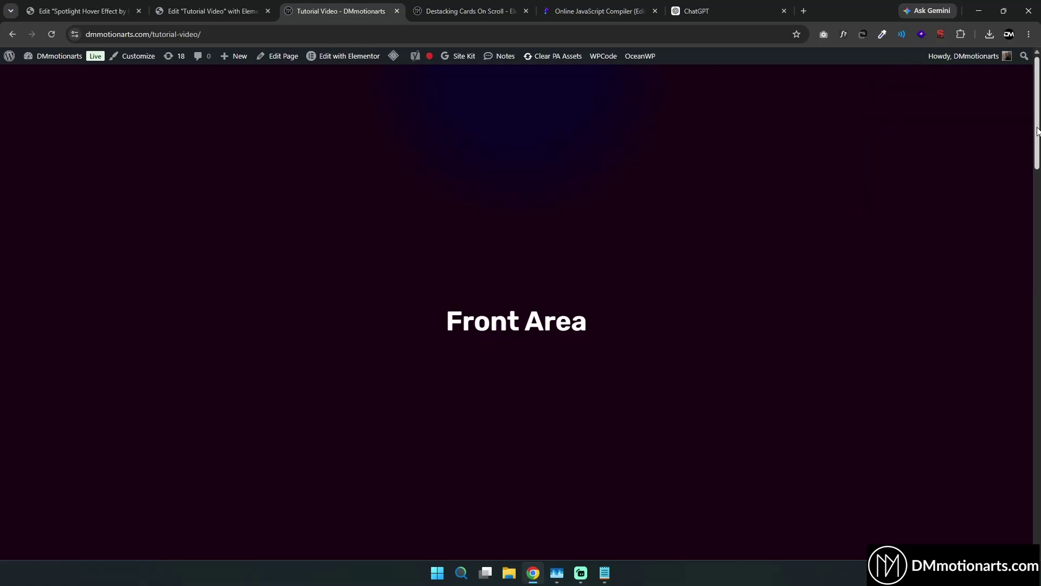
pyautogui.scroll(-2, 808, 276)
pyautogui.scroll(2, 1013, 284)
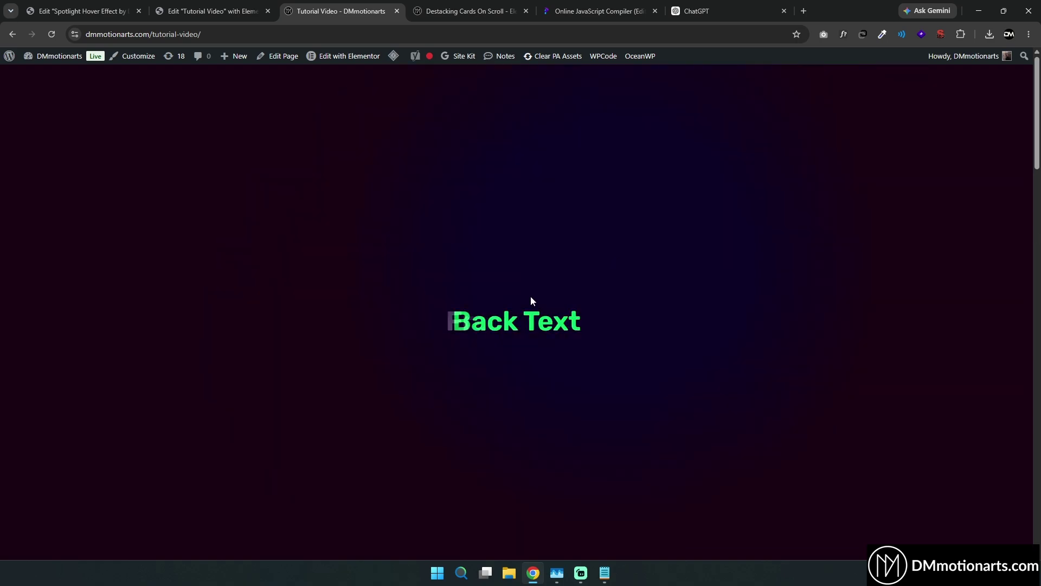
# Examine the size-change speed comment and its 0.1 multiplier on line 127 of dmAnimateSpotlight in the online compiler
pyautogui.click(595, 11)
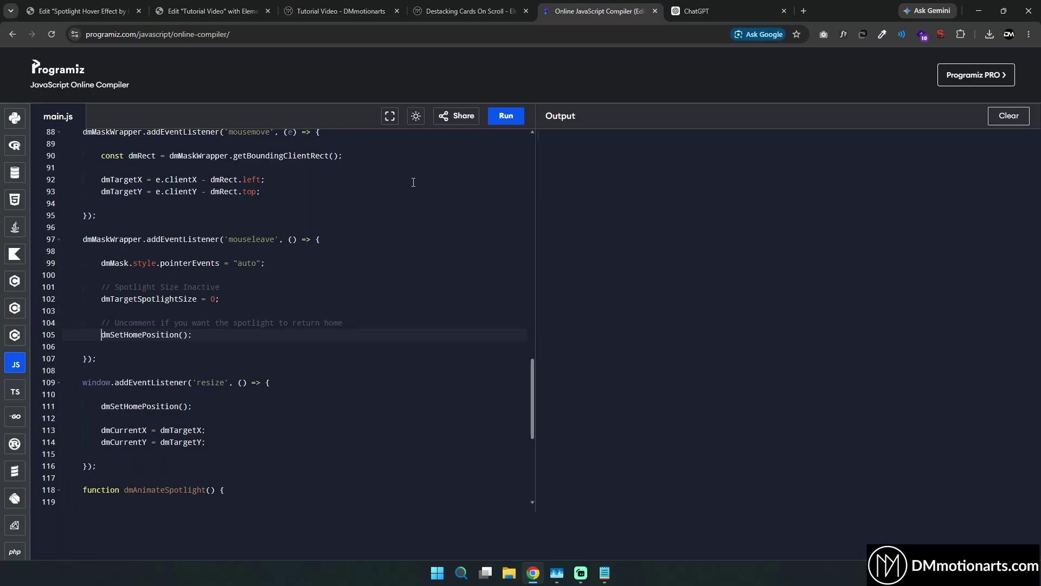
pyautogui.scroll(10, 112, 271)
pyautogui.moveTo(71, 242); pyautogui.dragTo(179, 380)
pyautogui.click(239, 362)
pyautogui.scroll(-10, 301, 173)
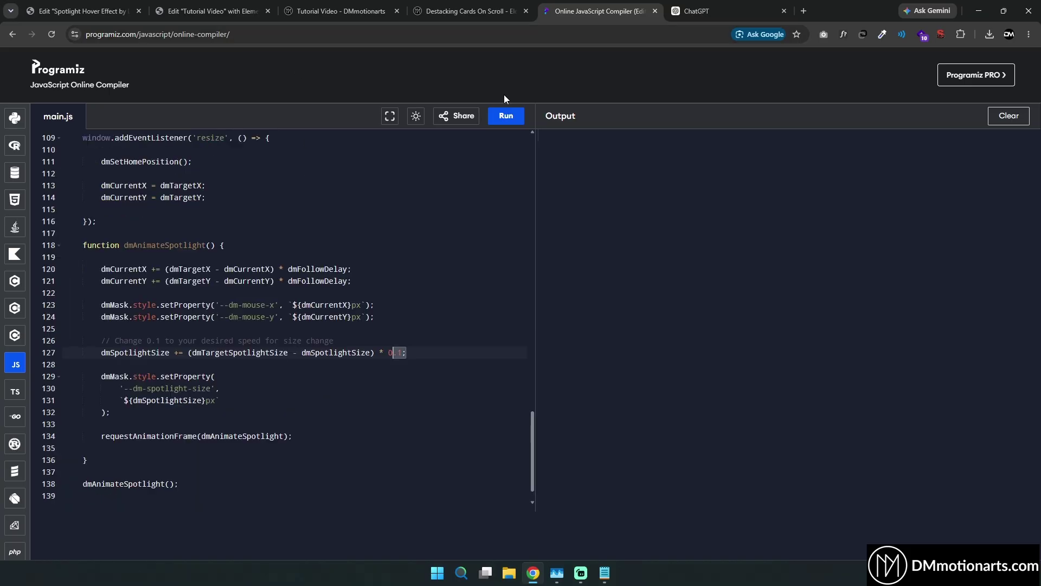
pyautogui.click(182, 365)
pyautogui.doubleClick(395, 353)
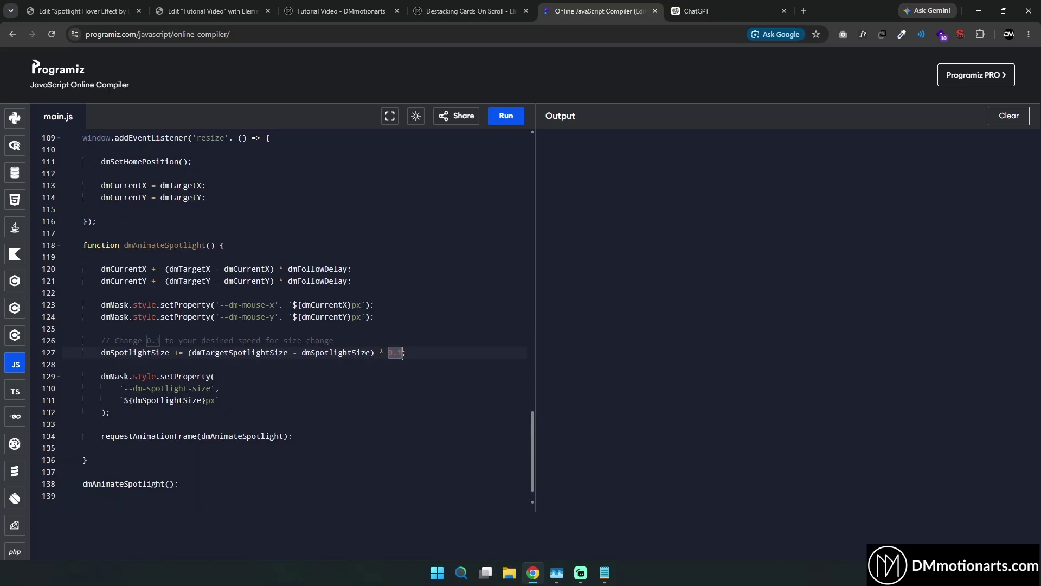
pyautogui.click(408, 353)
pyautogui.moveTo(104, 339); pyautogui.dragTo(379, 337)
pyautogui.click(379, 337)
# Find the size-change speed comment in the page's HTML widget code and test the spotlight's size transition on the live page
pyautogui.hotkey('ctrl', '2')
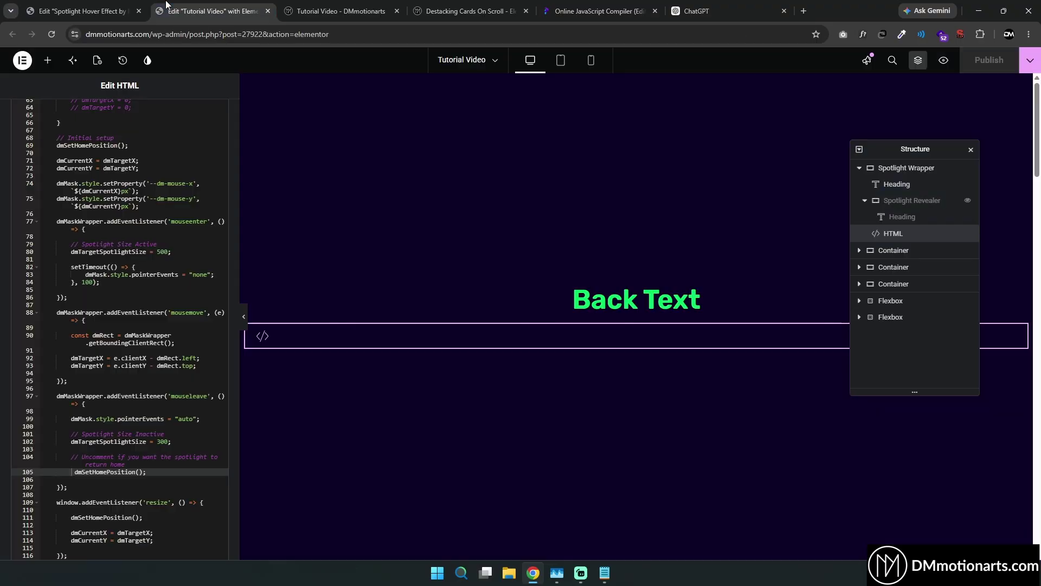
pyautogui.scroll(-8, 120, 382)
pyautogui.click(79, 288)
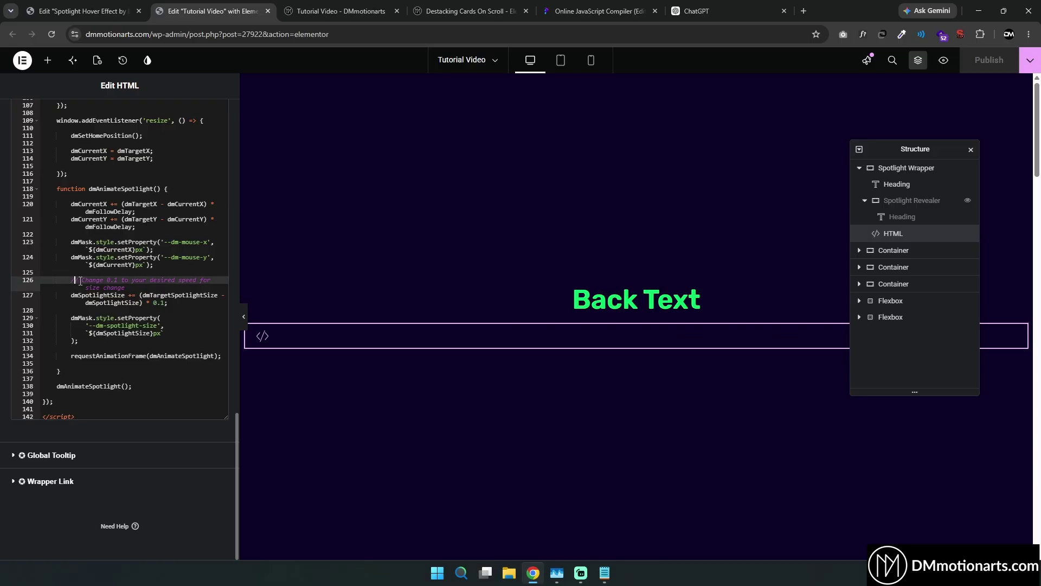
pyautogui.click(564, 6)
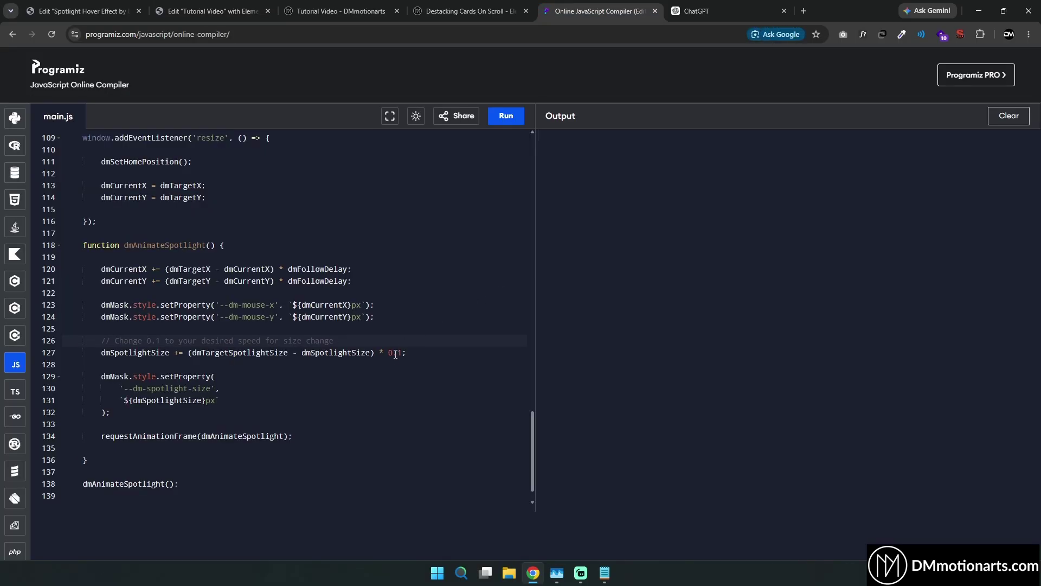
pyautogui.click(467, 11)
pyautogui.hotkey('ctrl', '3')
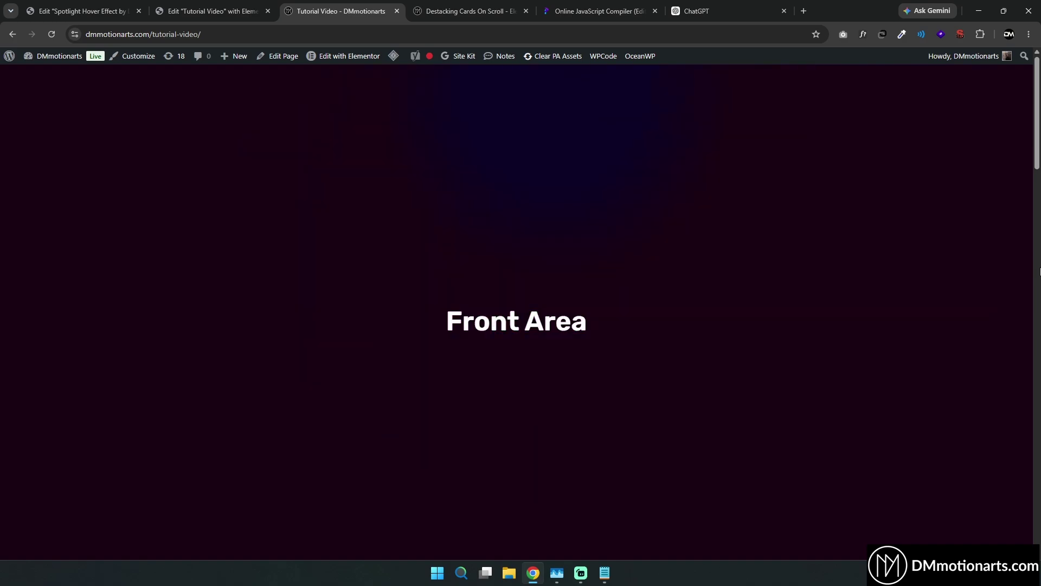
# Review the 0.1 size-change multiplier on line 127 and the active spotlight size in the mouseenter listener in the online compiler
pyautogui.click(623, 6)
pyautogui.doubleClick(395, 352)
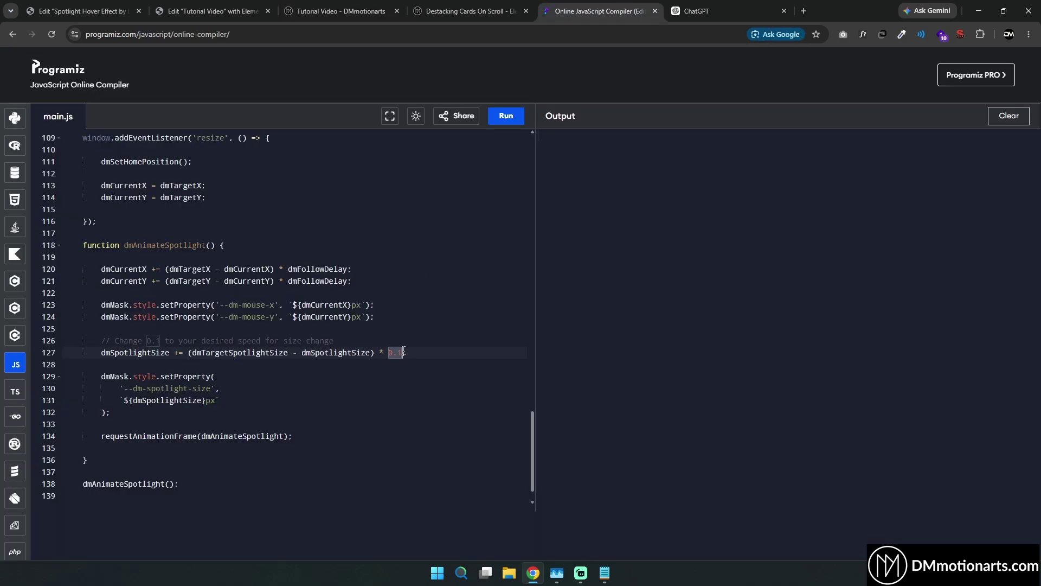
pyautogui.click(418, 351)
pyautogui.scroll(9, 419, 351)
pyautogui.click(418, 351)
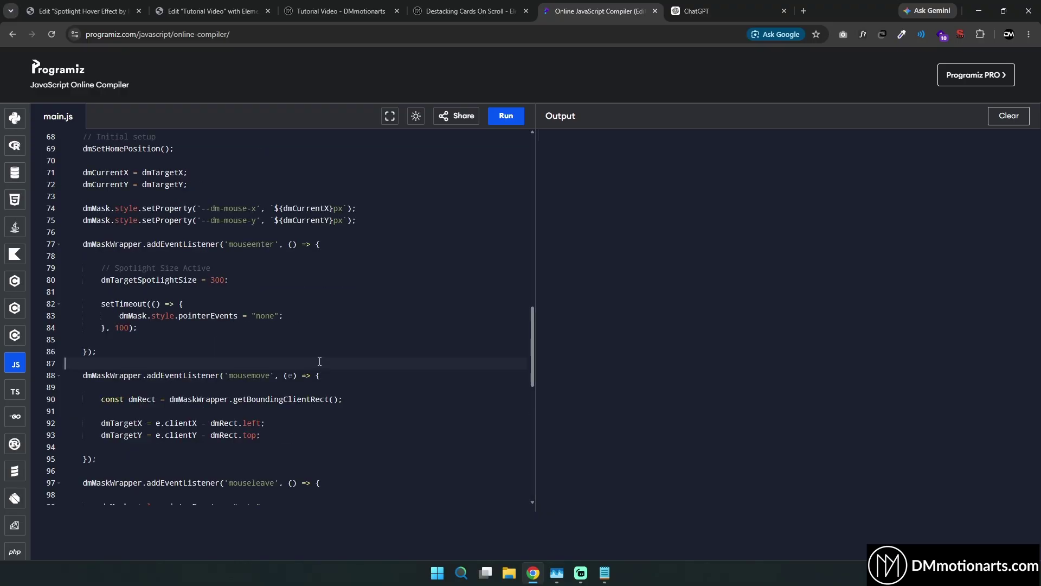
pyautogui.scroll(1, 374, 303)
pyautogui.scroll(-1, 374, 302)
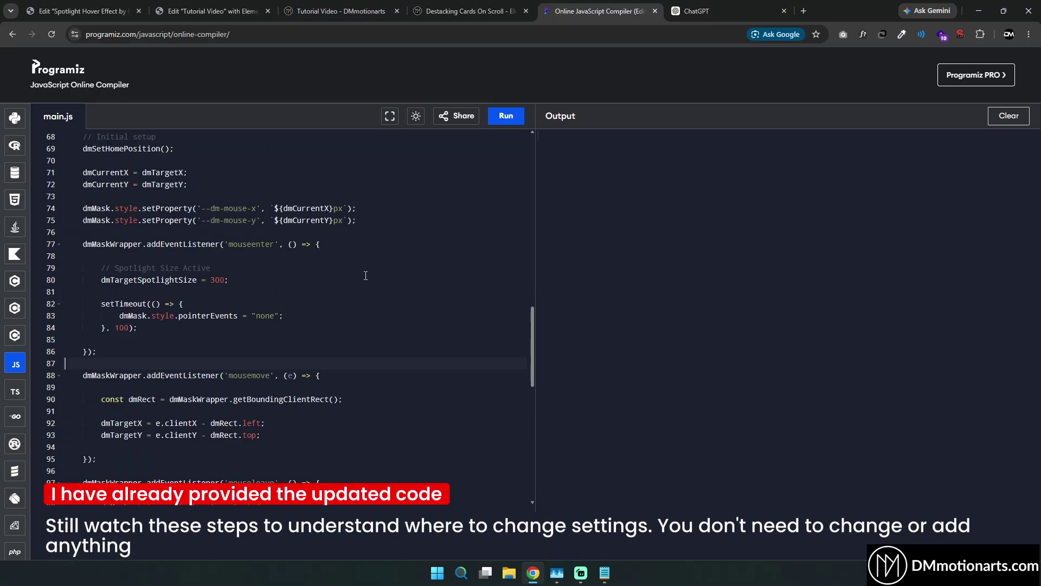
# Preview the page in the editor's tablet and mobile modes and test the live spotlight at mobile and desktop widths using the browser's responsive inspector
pyautogui.click(212, 11)
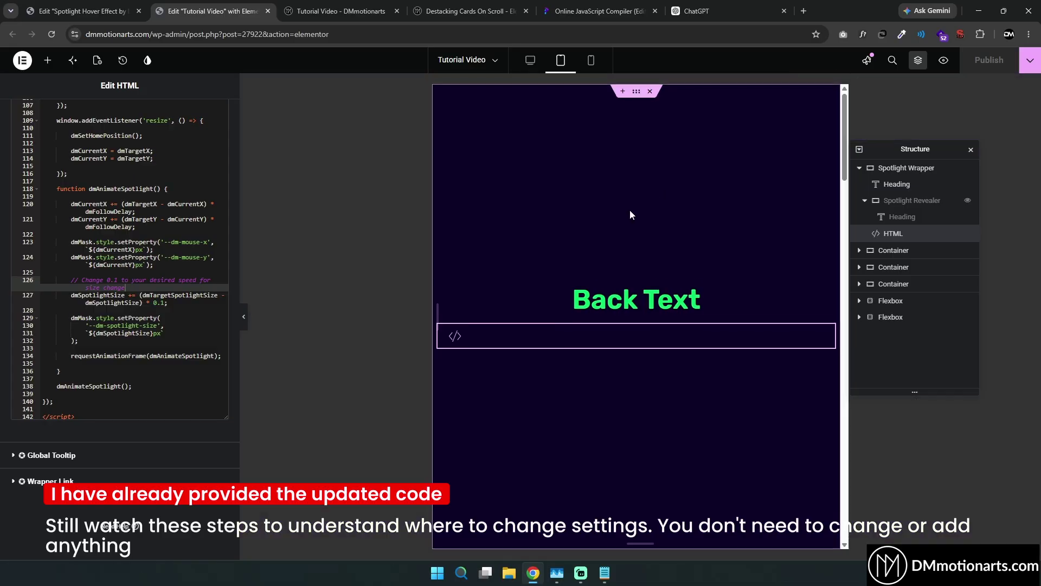
pyautogui.click(591, 60)
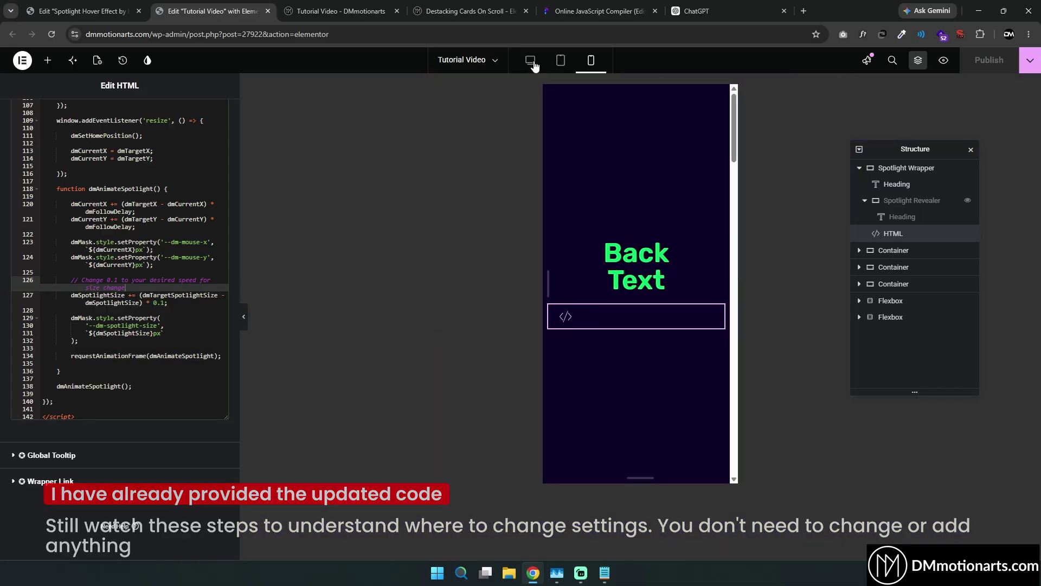
pyautogui.click(341, 11)
pyautogui.rightClick(518, 234)
pyautogui.click(572, 492)
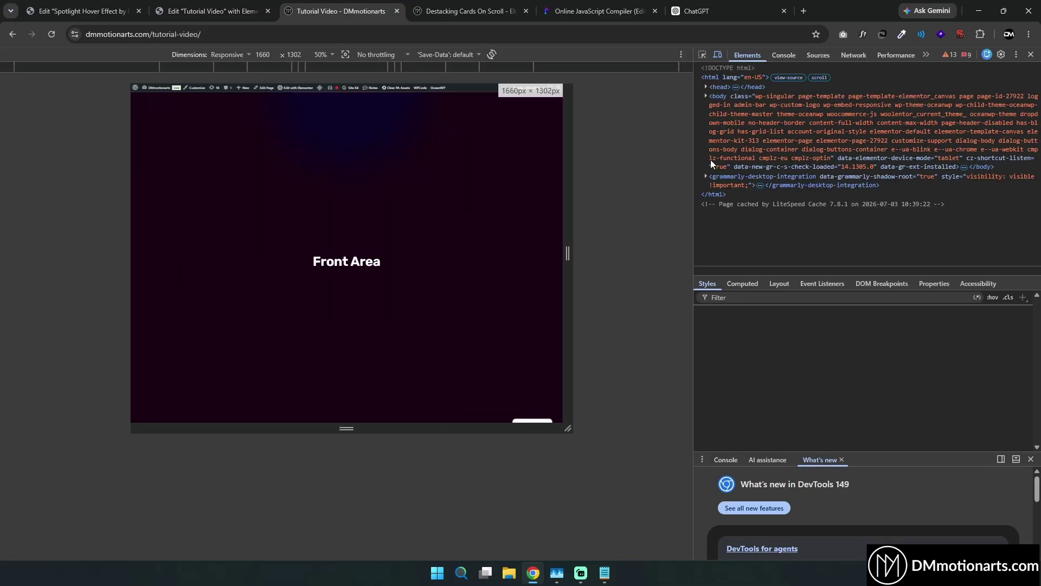
pyautogui.moveTo(567, 254); pyautogui.dragTo(402, 250)
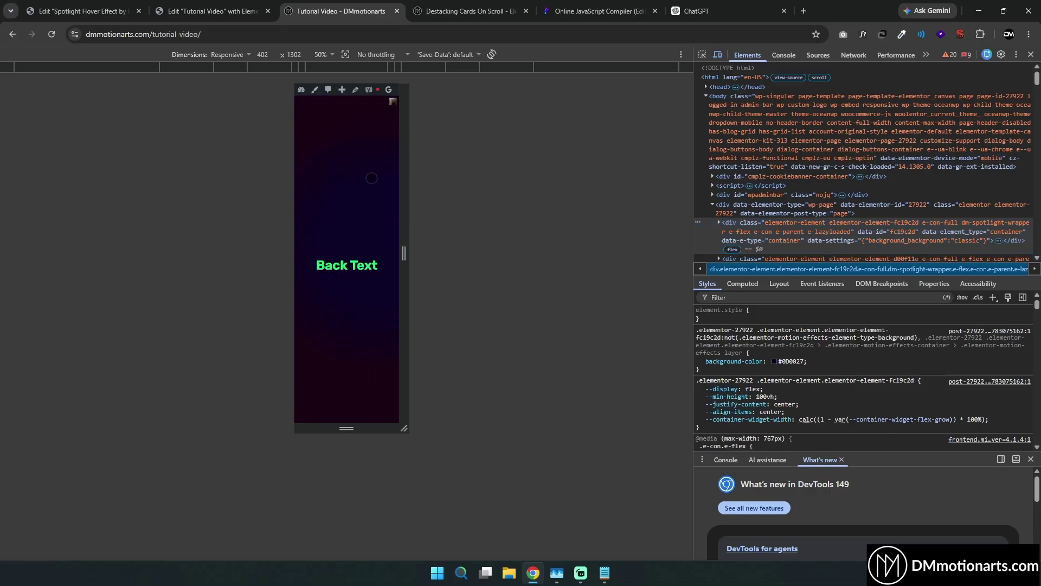
pyautogui.moveTo(408, 264); pyautogui.dragTo(688, 264)
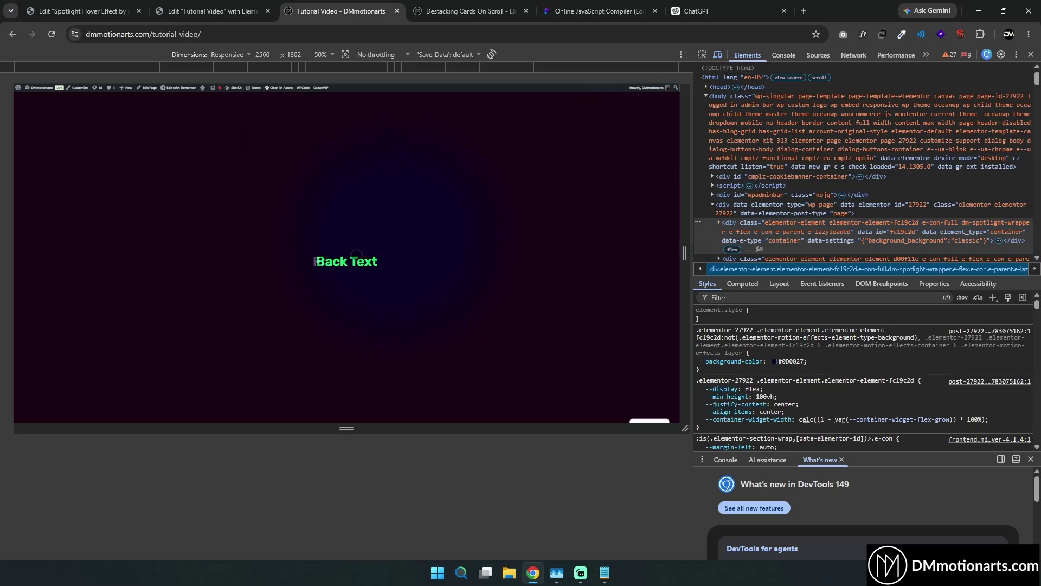
pyautogui.moveTo(685, 253); pyautogui.dragTo(421, 253)
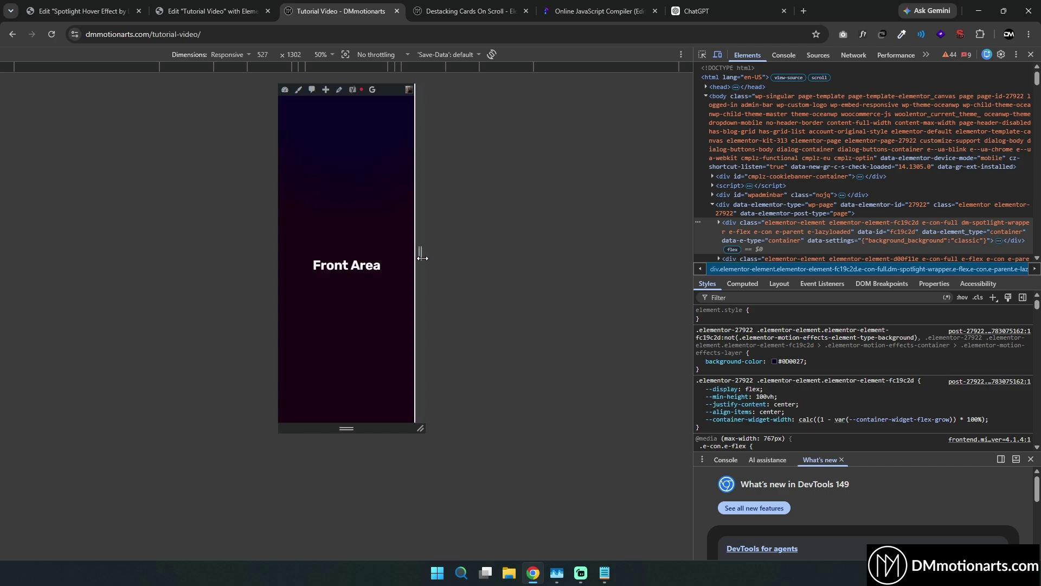
pyautogui.click(1031, 54)
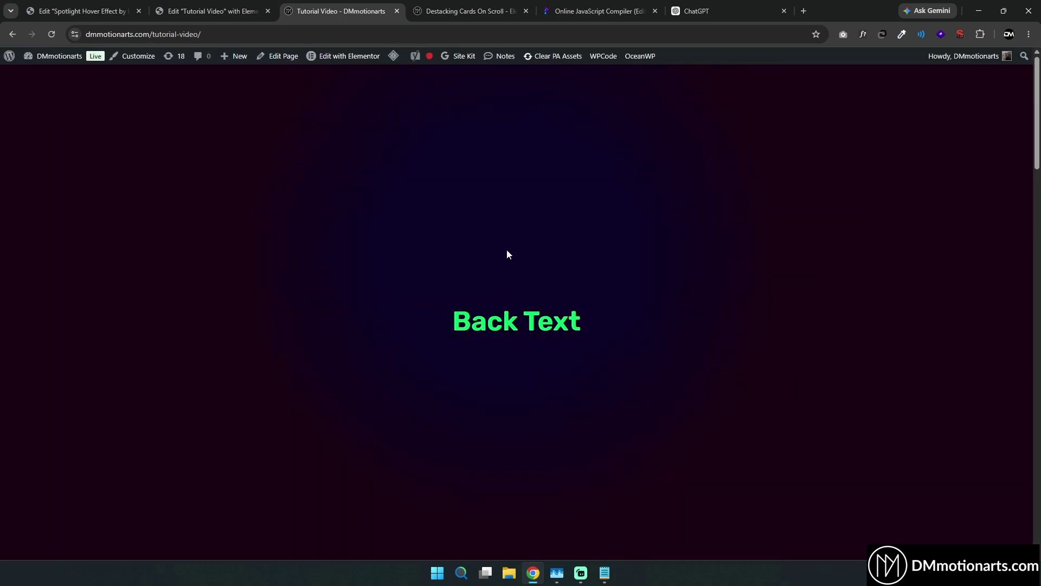
# Review the initial, active and inactive spotlight size settings throughout the code in the online compiler
pyautogui.click(213, 11)
pyautogui.click(461, 12)
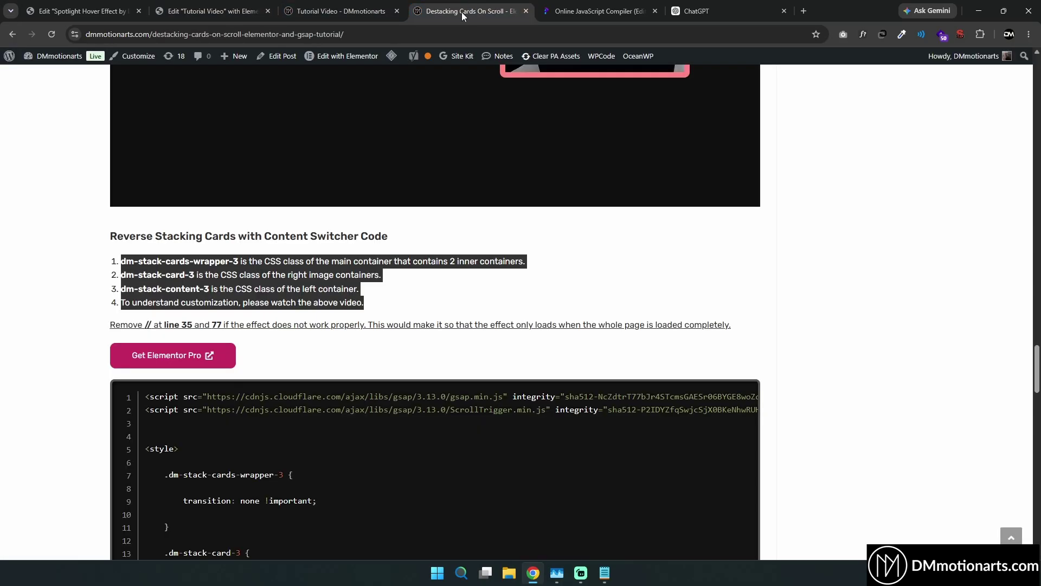
pyautogui.click(597, 11)
pyautogui.scroll(-4, 311, 325)
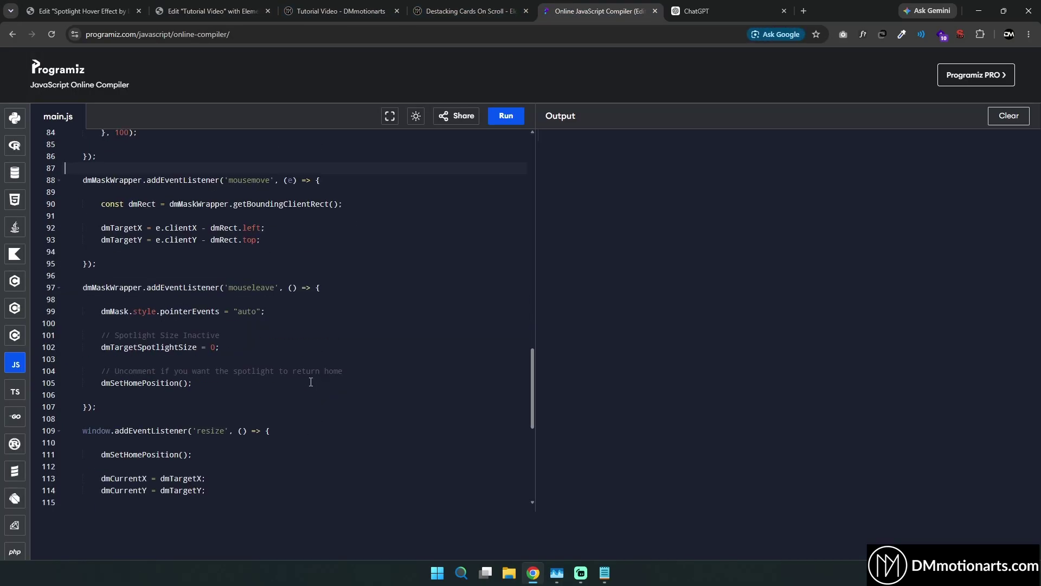
pyautogui.scroll(-2, 311, 381)
pyautogui.scroll(5, 310, 382)
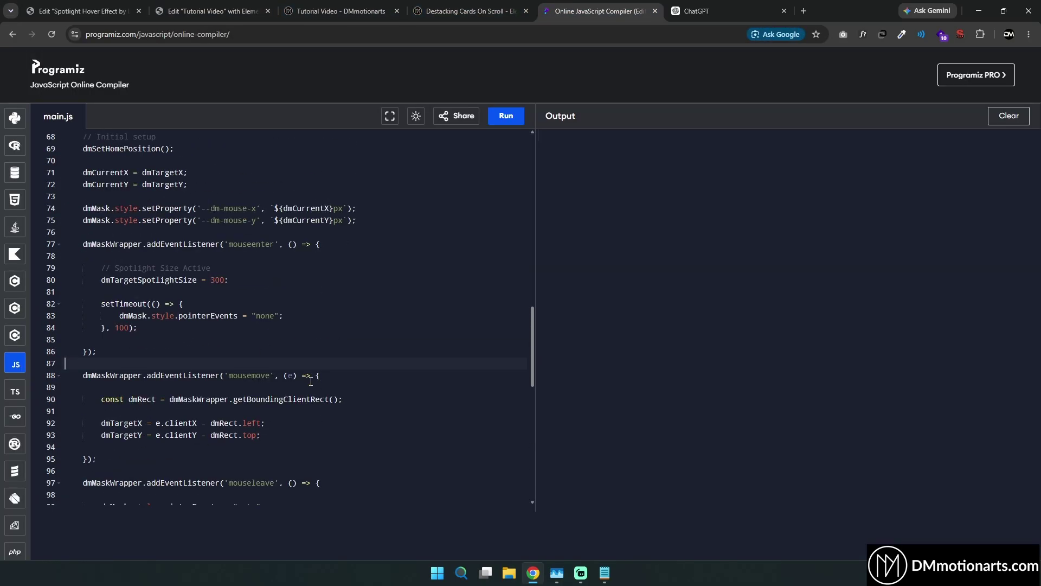
pyautogui.scroll(5, 311, 381)
pyautogui.scroll(5, 311, 382)
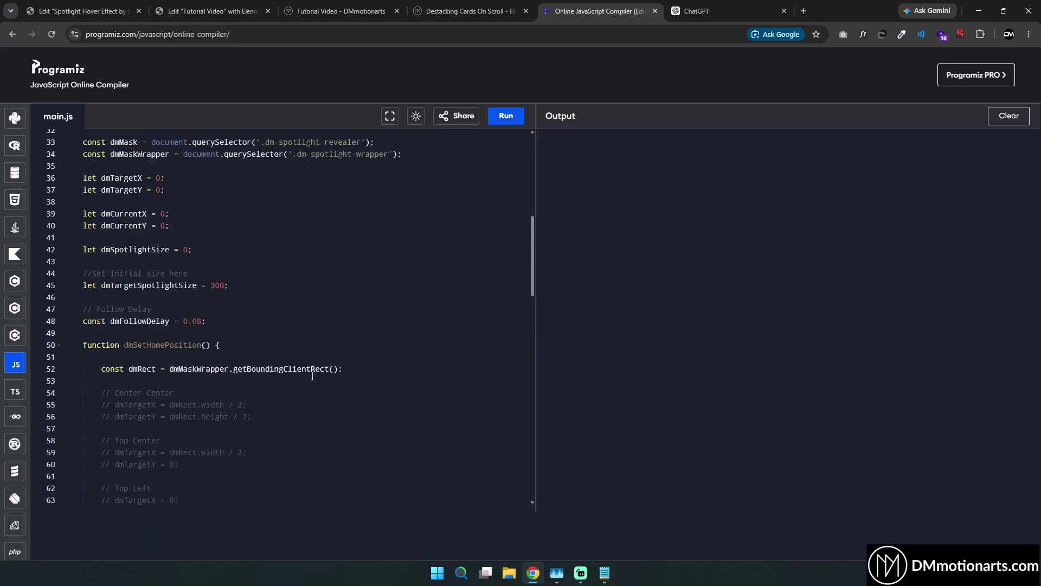
pyautogui.scroll(-12, 314, 370)
pyautogui.scroll(-3, 313, 373)
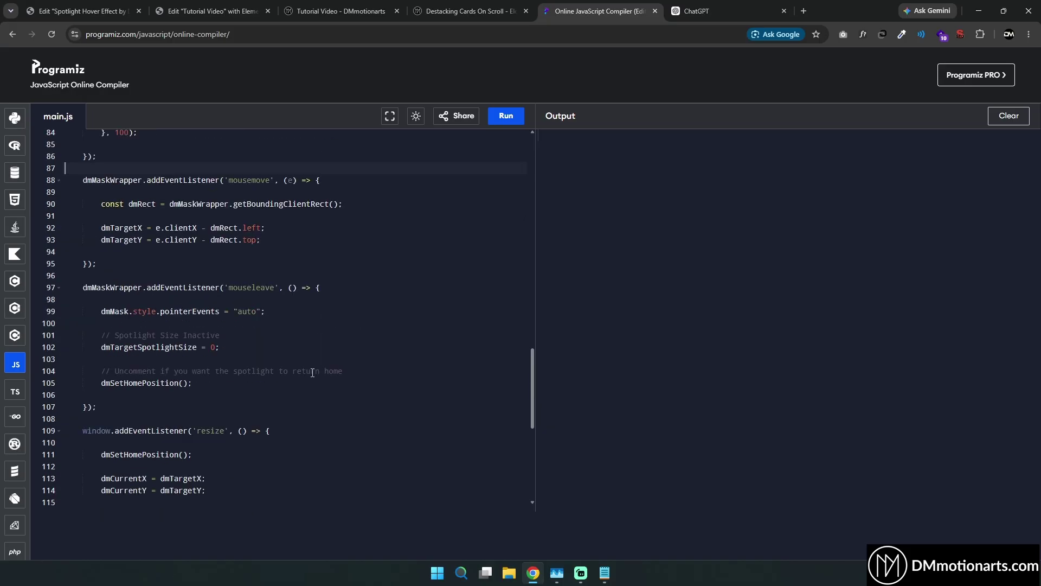
pyautogui.scroll(-2, 312, 373)
pyautogui.scroll(9, 314, 384)
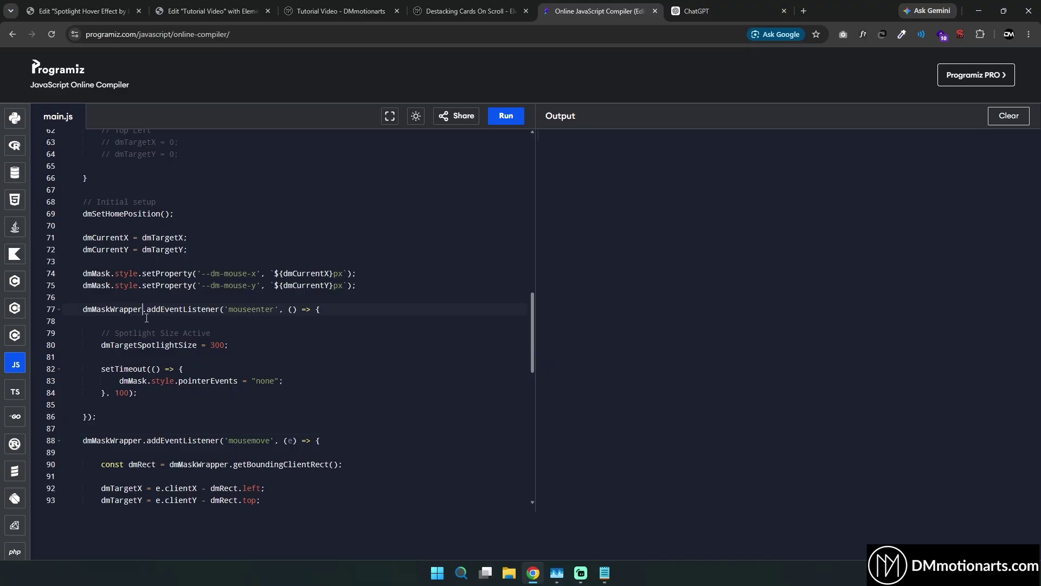
# Copy the active size line "dmTargetSpotlightSize = 300;" from the mouseenter listener into a new ChatGPT prompt
pyautogui.click(249, 345)
pyautogui.press('Home')
pyautogui.scroll(1, 113, 377)
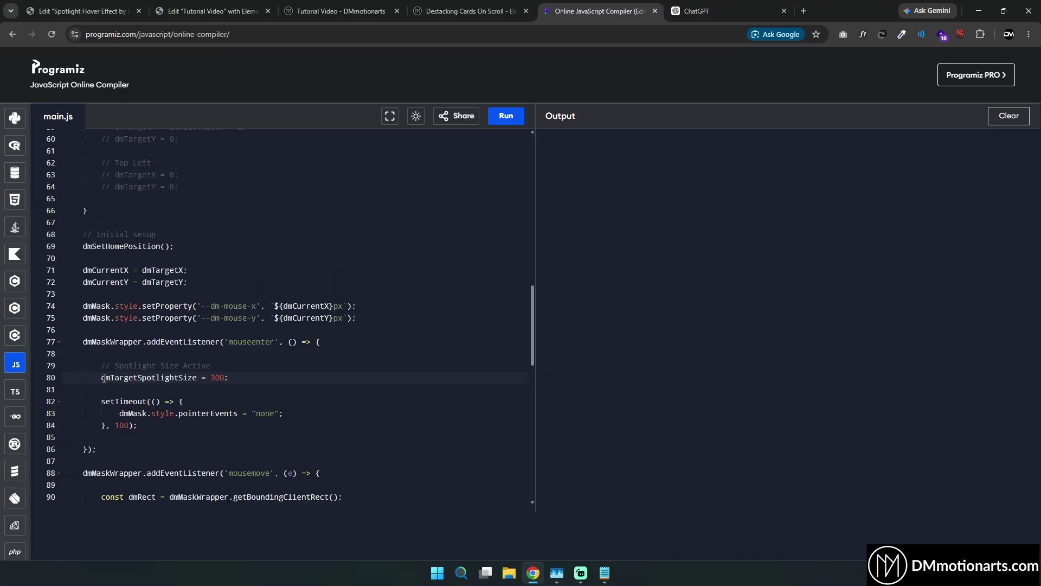
pyautogui.moveTo(104, 378); pyautogui.dragTo(231, 378)
pyautogui.hotkey('ctrl', 'c')
pyautogui.click(705, 11)
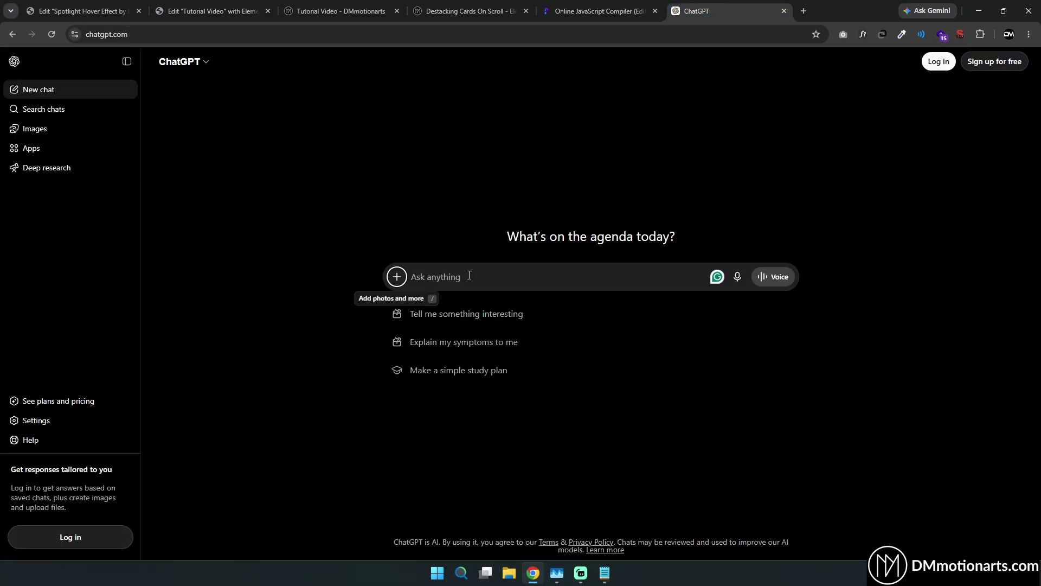
pyautogui.hotkey('ctrl', 'v')
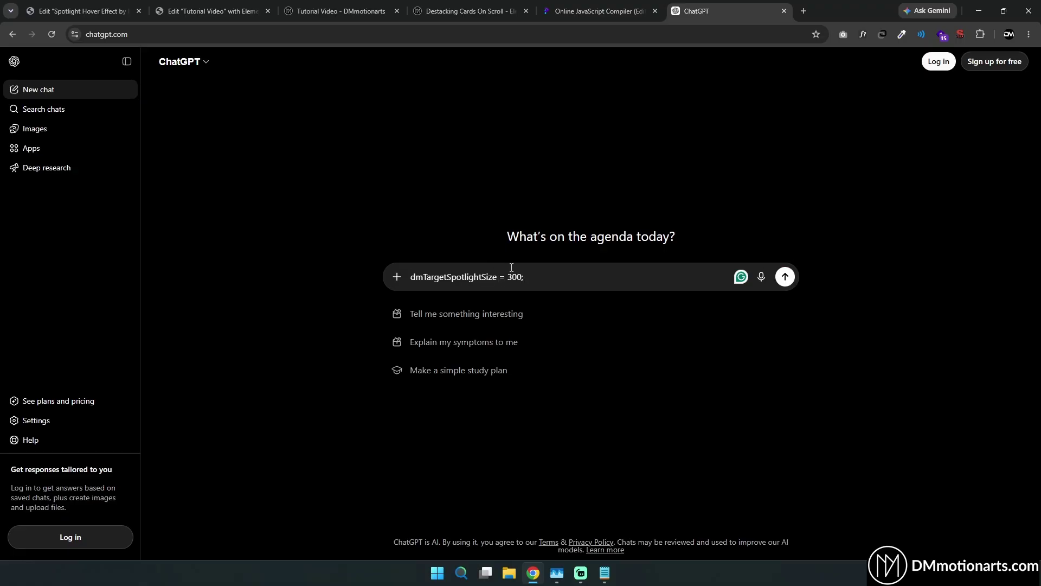
# Ask ChatGPT to "write javascript to have different values for desktop, tablet (less than 1024px), mobile (767px)" below the copied line
pyautogui.hotkey('shift', 'Return')
pyautogui.hotkey('shift', 'Return')
pyautogui.write('w')
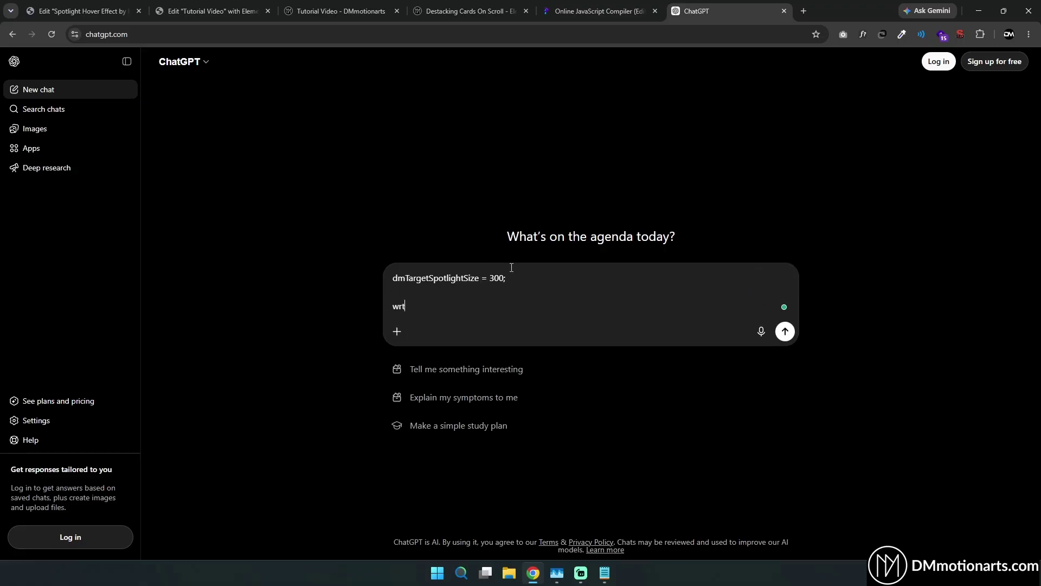
pyautogui.write('rite javas')
pyautogui.write('cript to make th')
pyautogui.write('have ')
pyautogui.write('different val')
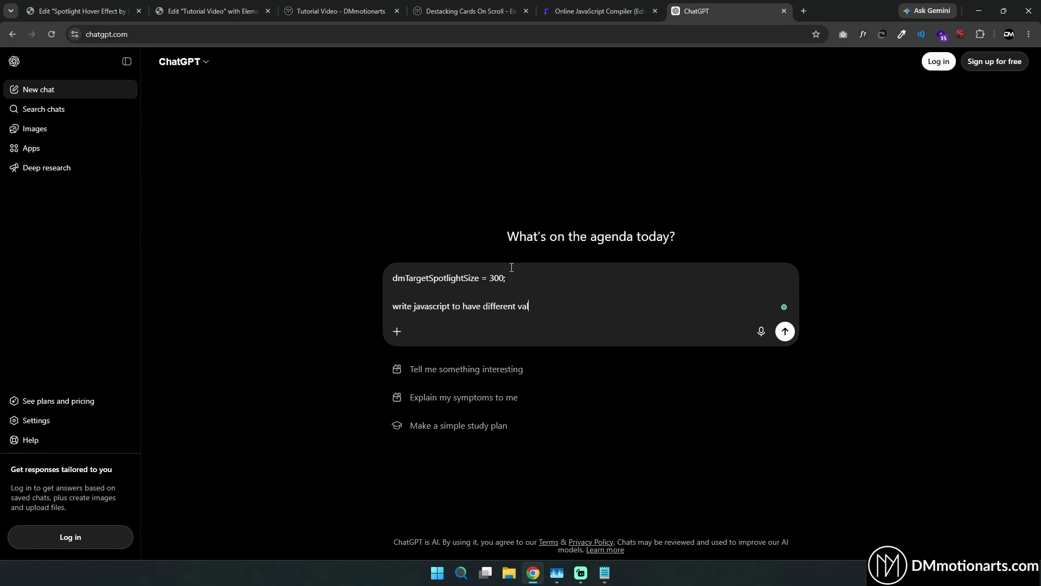
pyautogui.write('ues for desktop, tablet (less than 102')
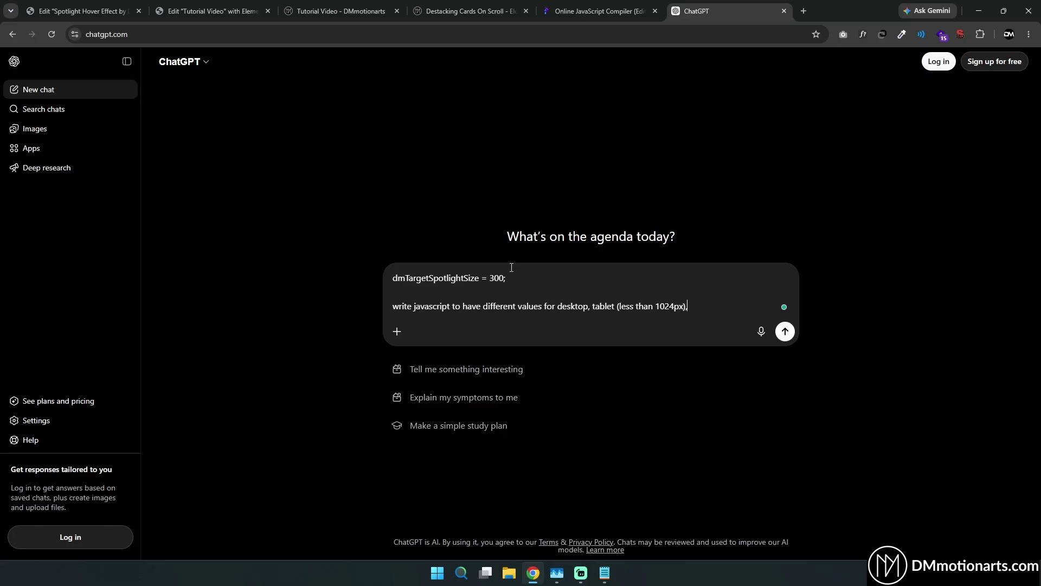
pyautogui.write('4px), mobile (*767px)')
pyautogui.press('Return')
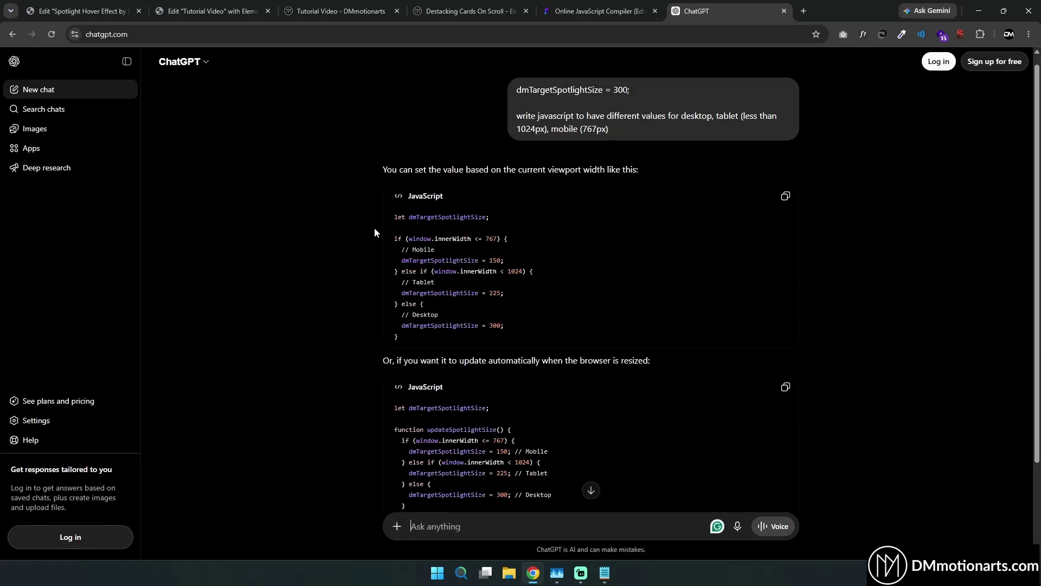
# Replace the active size line on line 80 in the online compiler with ChatGPT's first snippet, using 150 for mobile, 225 for tablet and 300 for desktop
pyautogui.scroll(-1, 526, 244)
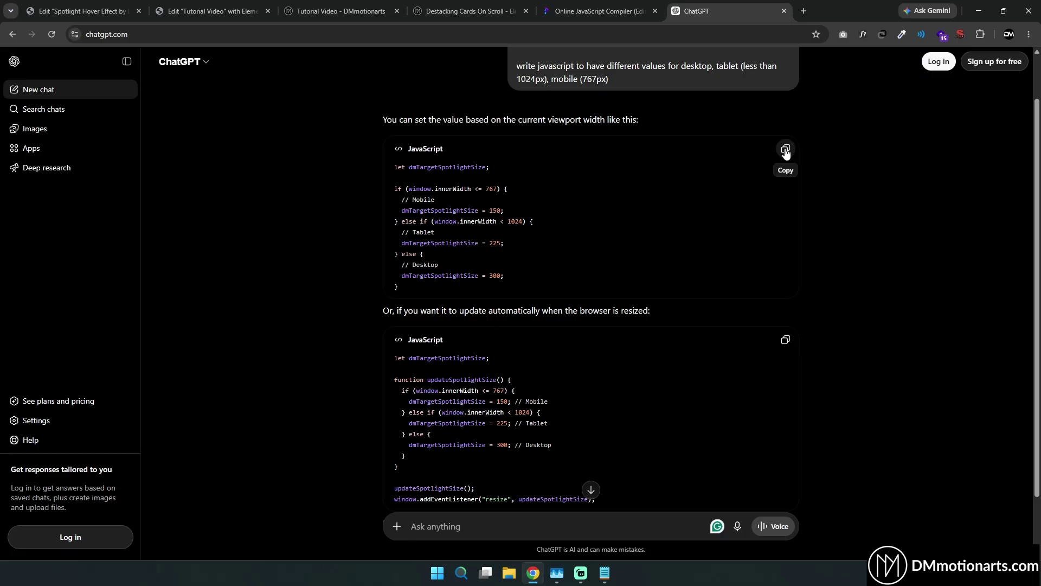
pyautogui.moveTo(395, 165); pyautogui.dragTo(522, 223)
pyautogui.hotkey('ctrl', 'pageup')
pyautogui.click(133, 378)
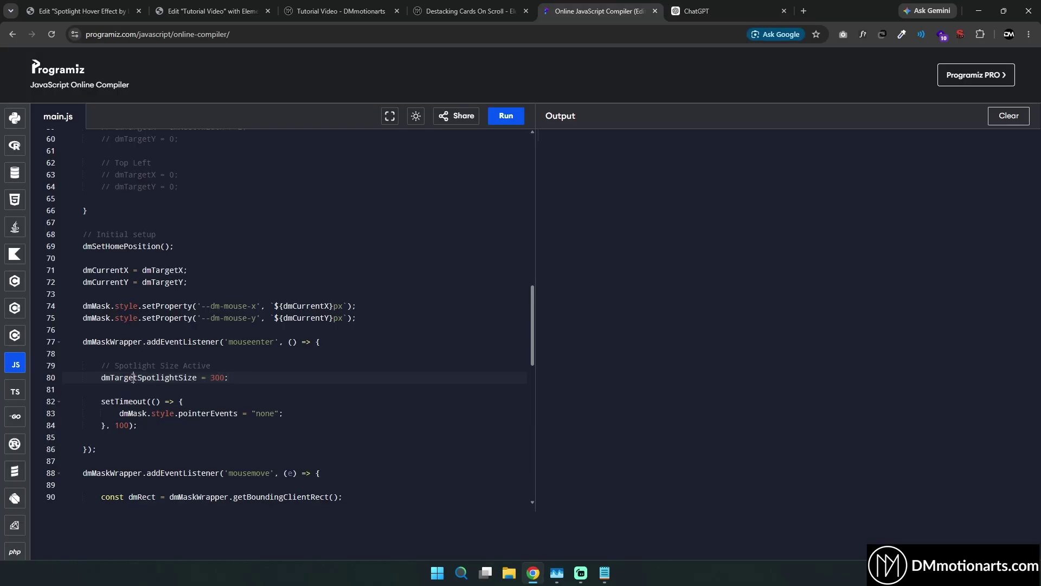
pyautogui.moveTo(103, 378); pyautogui.dragTo(265, 378)
pyautogui.write('let dmTargetSpotlightSize;  if (window.innerWidth <= 767) {   // Mobile   dmTargetSpotlightSize = 150; } else if (window.innerWidth < 1024) {   // Tablet   dmTargetSpotlightSize = 225; } else {   // Desktop   dmTargetSpotlightSize = 300; }')
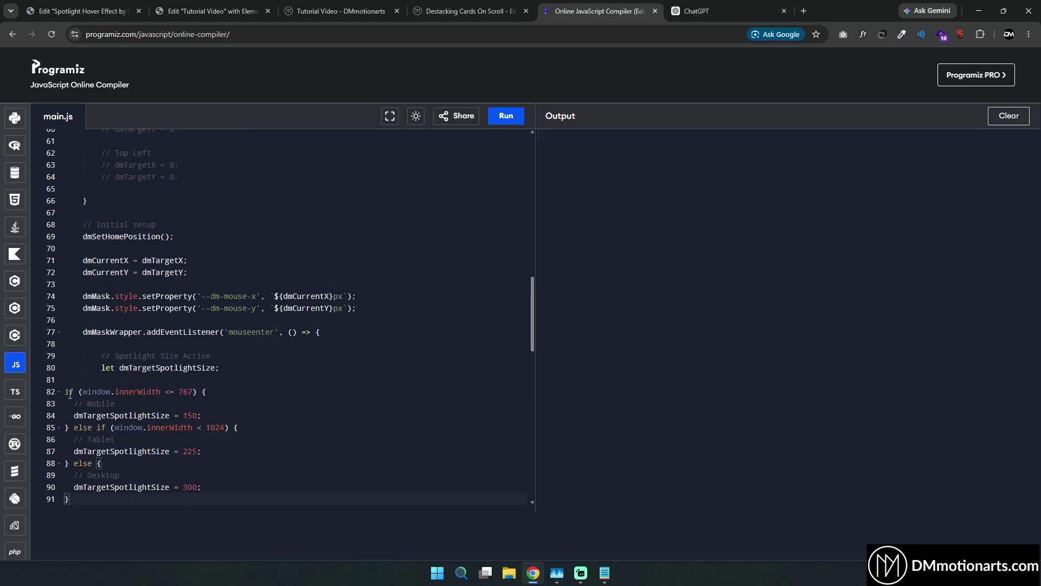
# Indent the pasted responsive if/else block on lines 82 to 91 inside the mouseenter listener by one level
pyautogui.scroll(-1, 70, 394)
pyautogui.moveTo(65, 326); pyautogui.dragTo(217, 434)
pyautogui.press('Tab')
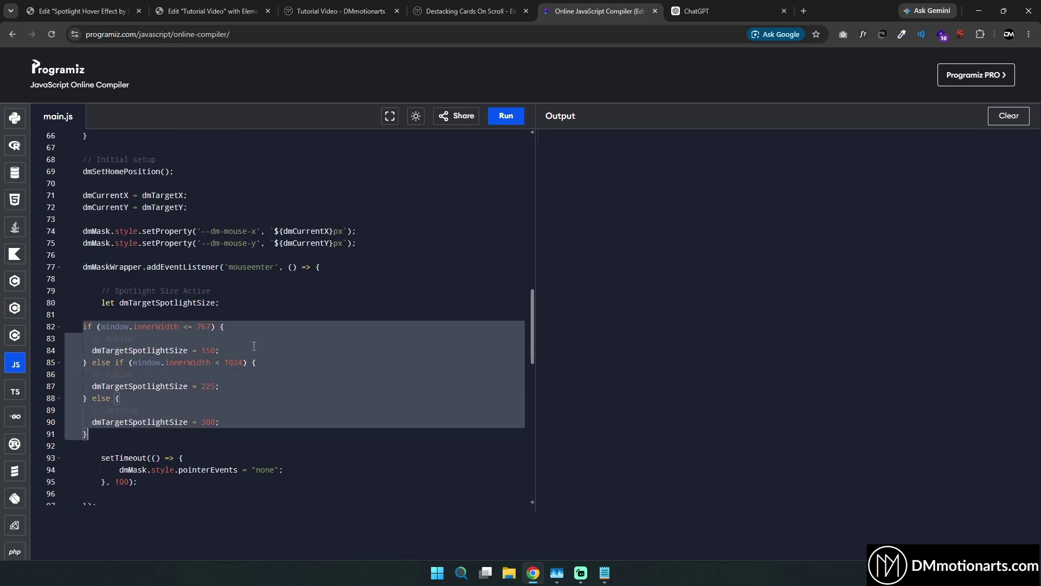
pyautogui.click(142, 314)
# Examine the width breakpoints and the mobile, tablet and desktop spotlight sizes in the mouseenter listener's if/else block
pyautogui.doubleClick(204, 326)
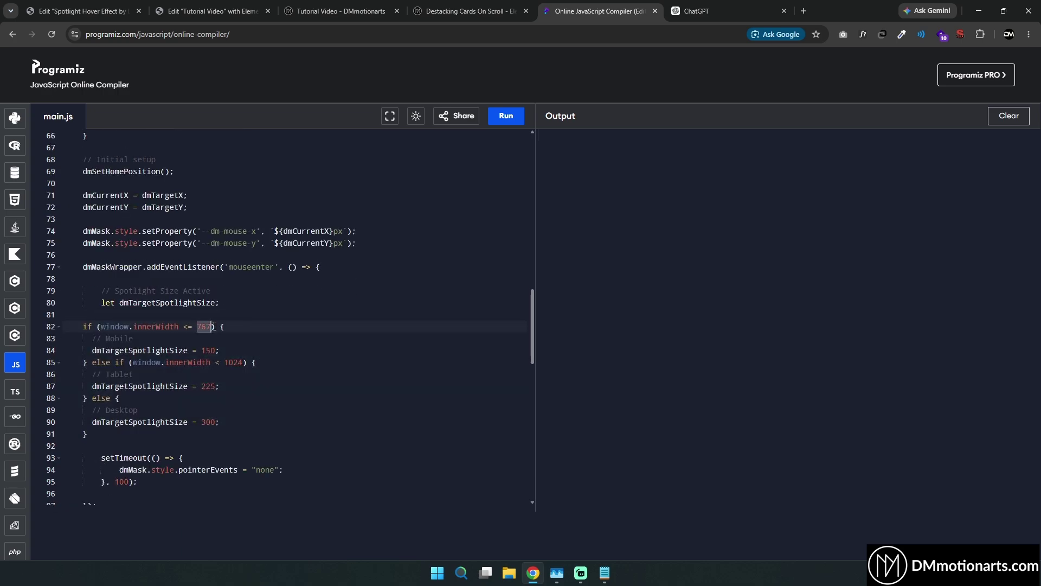
pyautogui.press('Right')
pyautogui.doubleClick(209, 350)
pyautogui.doubleClick(234, 362)
pyautogui.doubleClick(208, 386)
pyautogui.scroll(-1, 228, 380)
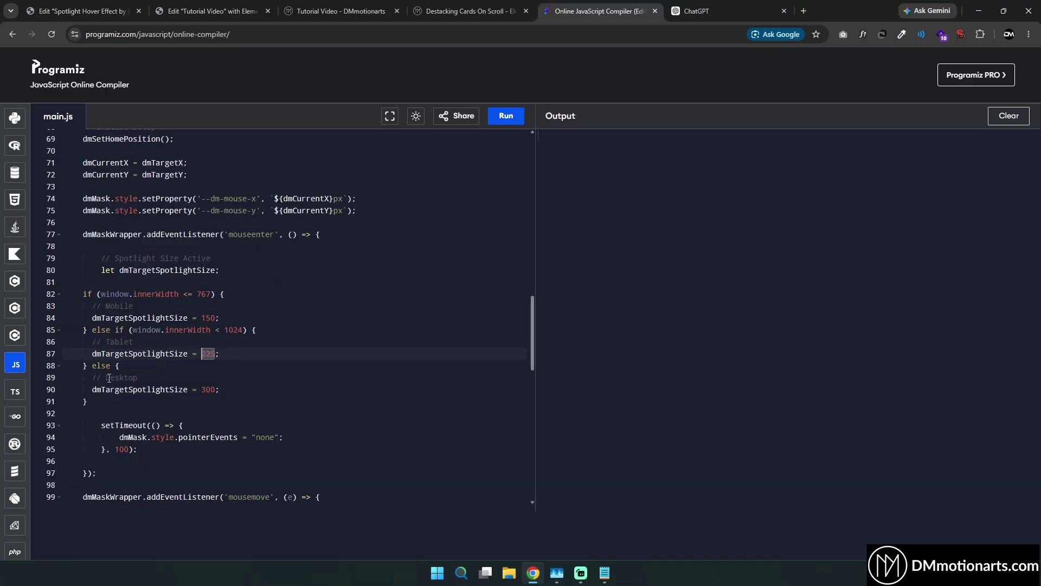
pyautogui.doubleClick(129, 377)
pyautogui.doubleClick(209, 389)
pyautogui.click(233, 390)
pyautogui.scroll(-8, 114, 283)
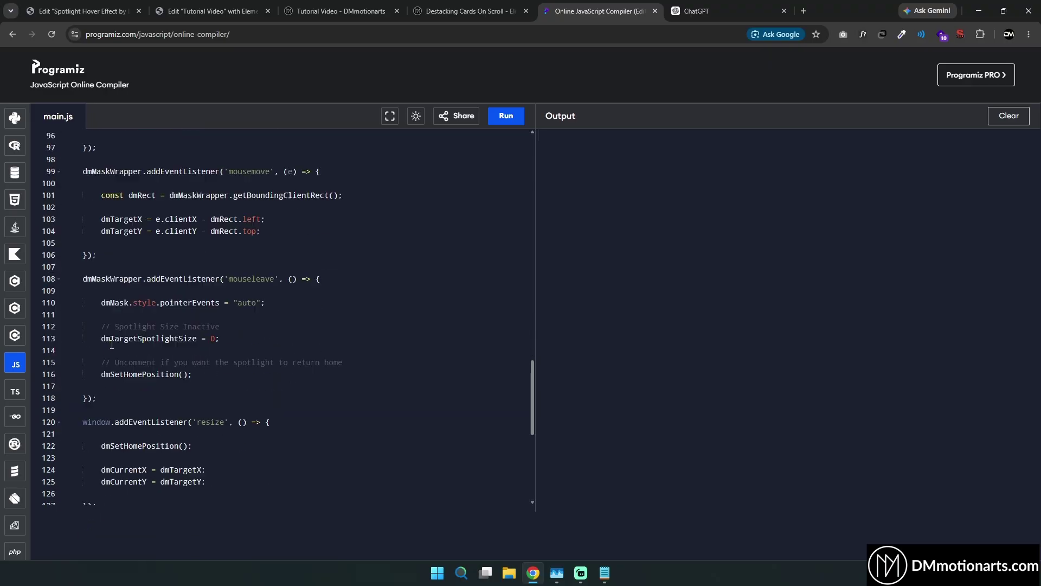
pyautogui.moveTo(103, 338); pyautogui.dragTo(266, 336)
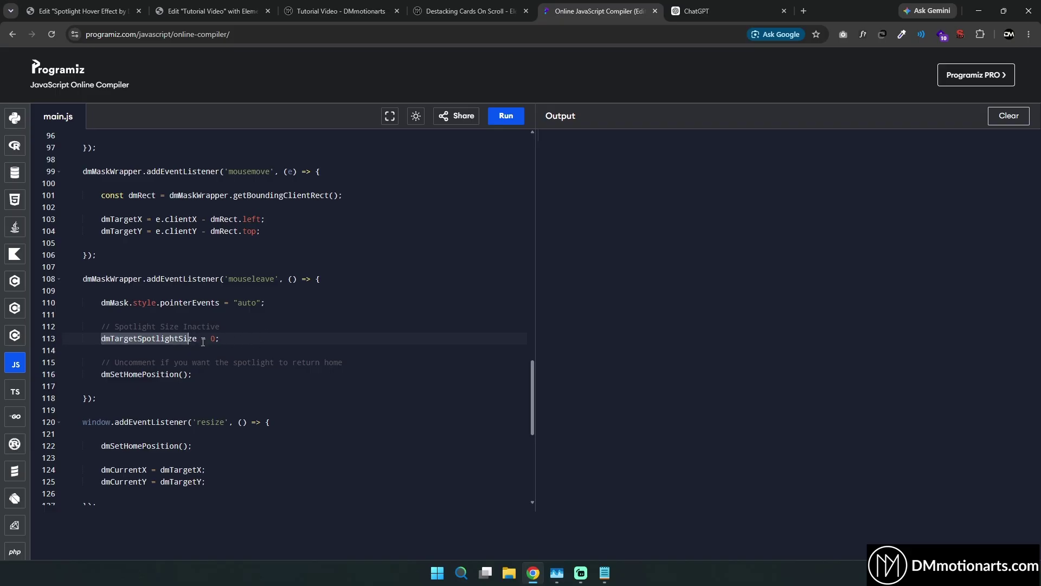
pyautogui.click(96, 337)
pyautogui.keyDown('shift'); pyautogui.click(102, 339); pyautogui.keyUp('shift')
pyautogui.hotkey('ctrl', 'c')
pyautogui.click(700, 11)
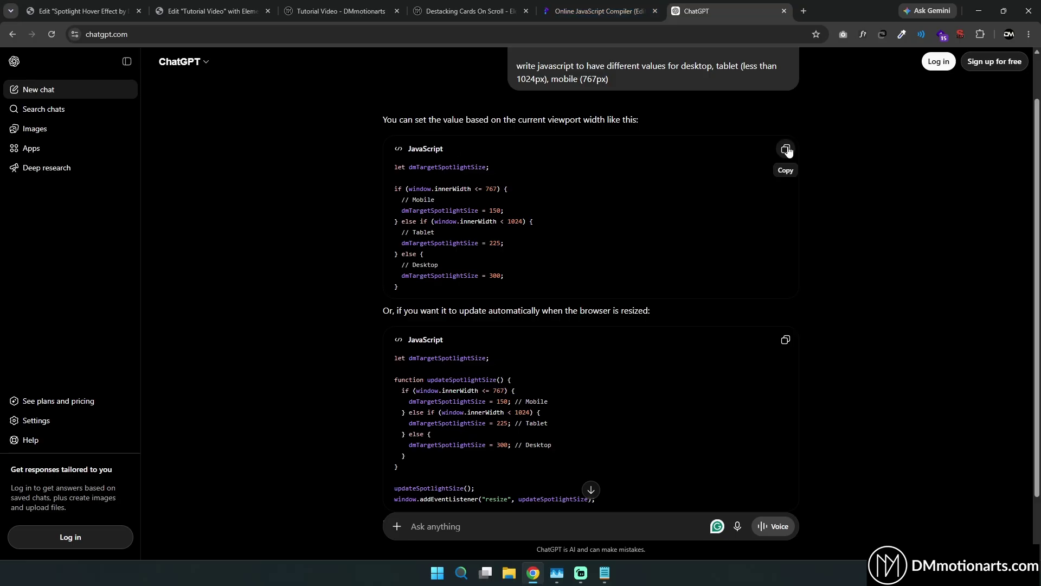
pyautogui.hotkey('ctrl', 'v')
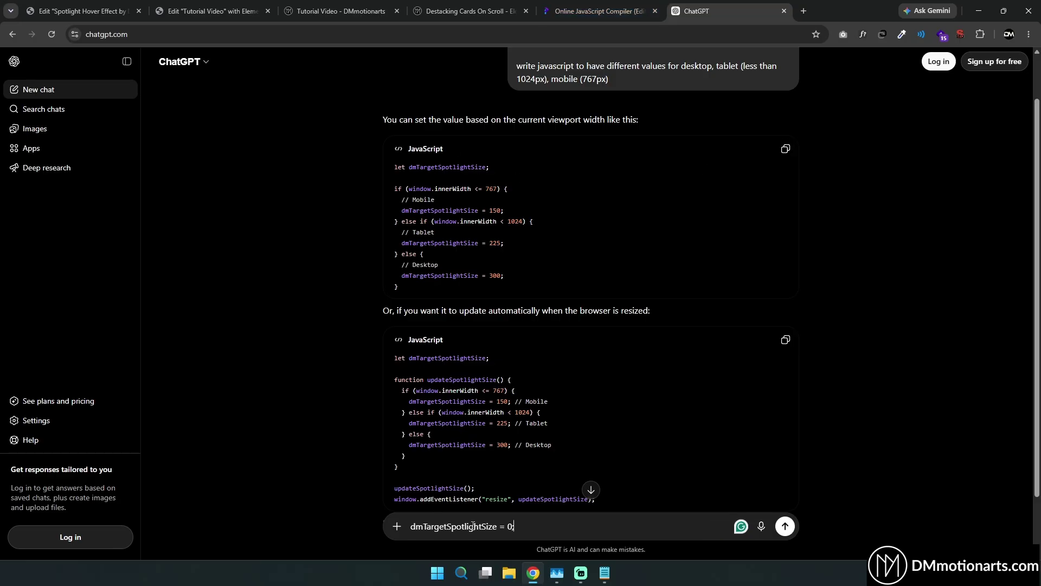
pyautogui.hotkey('ctrl', 'z')
# Copy the mouseenter listener's responsive if/else block and paste it below the inactive spotlight size line in the mouseleave listener
pyautogui.click(594, 11)
pyautogui.scroll(4, 168, 340)
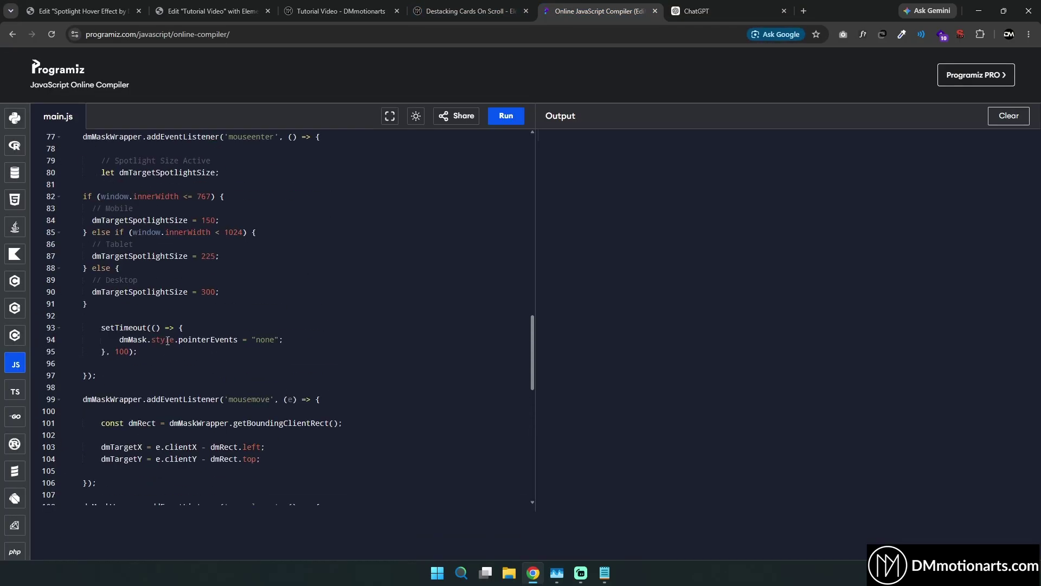
pyautogui.moveTo(99, 197); pyautogui.dragTo(269, 306)
pyautogui.hotkey('ctrl', 'c')
pyautogui.click(177, 367)
pyautogui.scroll(-5, 177, 367)
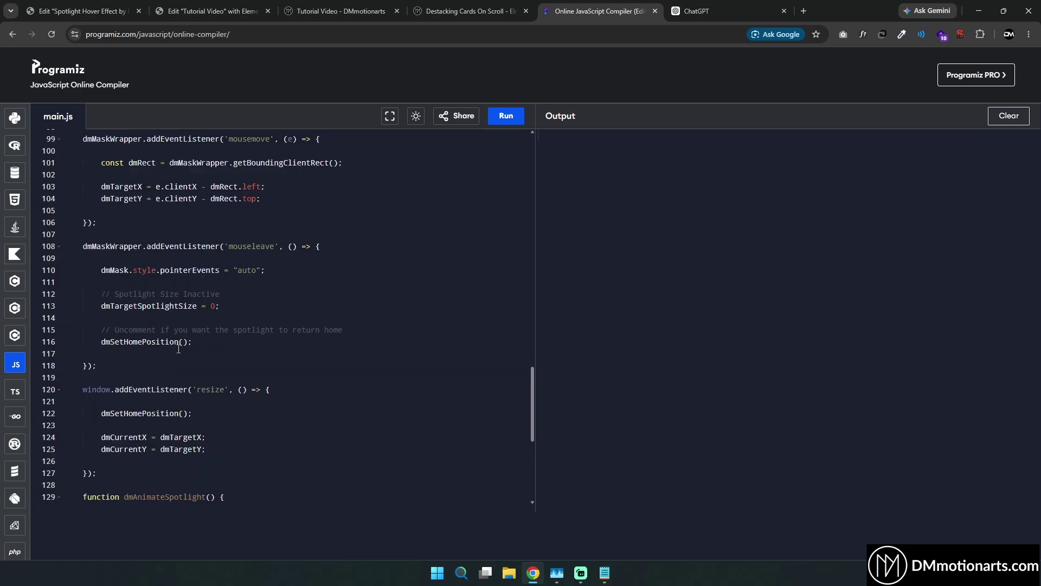
pyautogui.press('Return')
pyautogui.press('Return')
pyautogui.hotkey('ctrl', 'v')
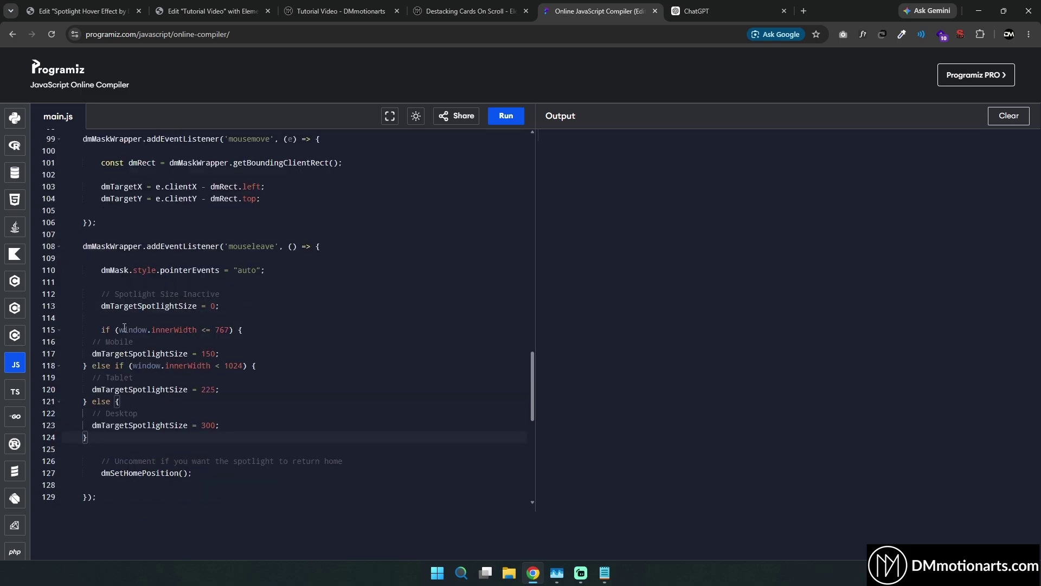
# Compare the inactive and active spotlight size code with the initial "let dmTargetSpotlightSize" declaration on line 45
pyautogui.click(101, 306)
pyautogui.scroll(7, 181, 394)
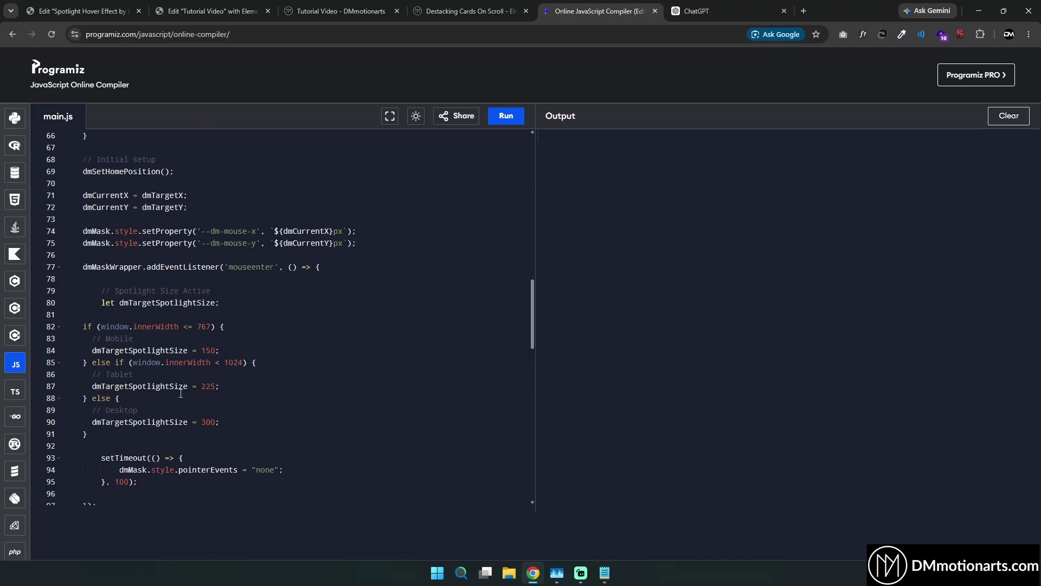
pyautogui.scroll(9, 180, 394)
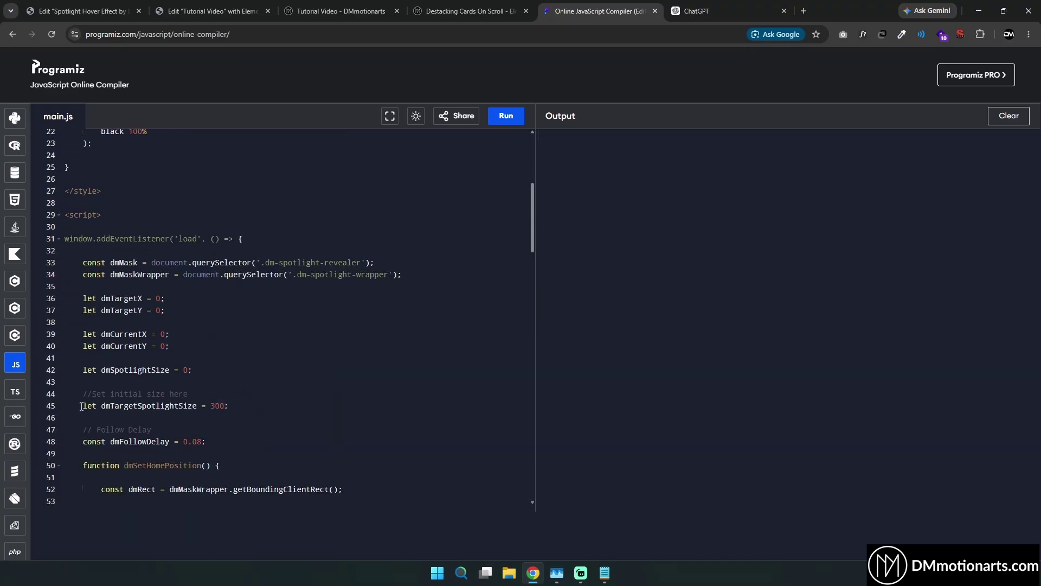
pyautogui.moveTo(82, 406); pyautogui.dragTo(232, 406)
pyautogui.click(89, 406)
pyautogui.doubleClick(89, 406)
pyautogui.click(291, 406)
pyautogui.scroll(-1, 259, 388)
pyautogui.scroll(-10, 170, 350)
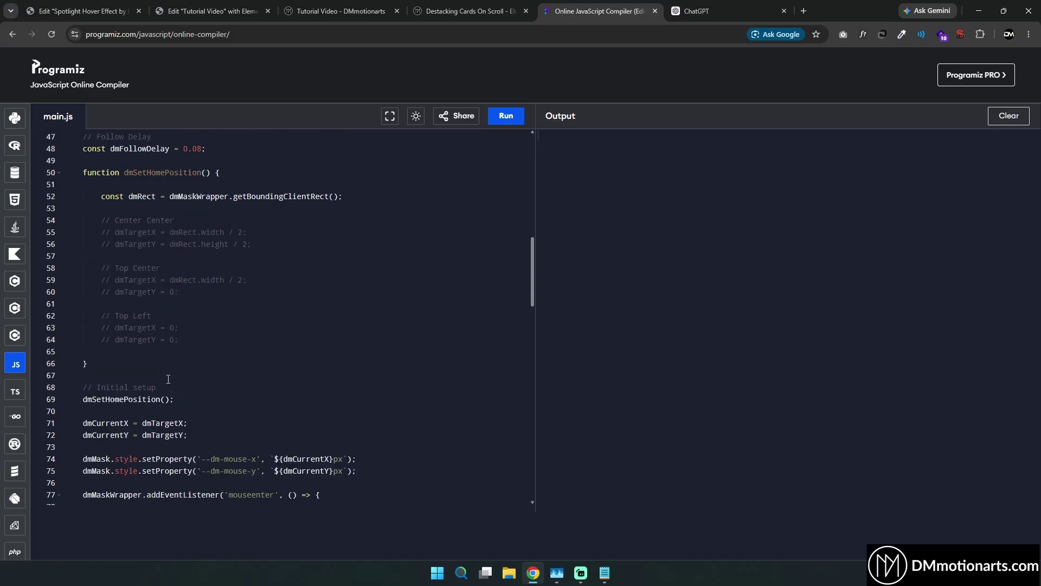
pyautogui.scroll(14, 169, 350)
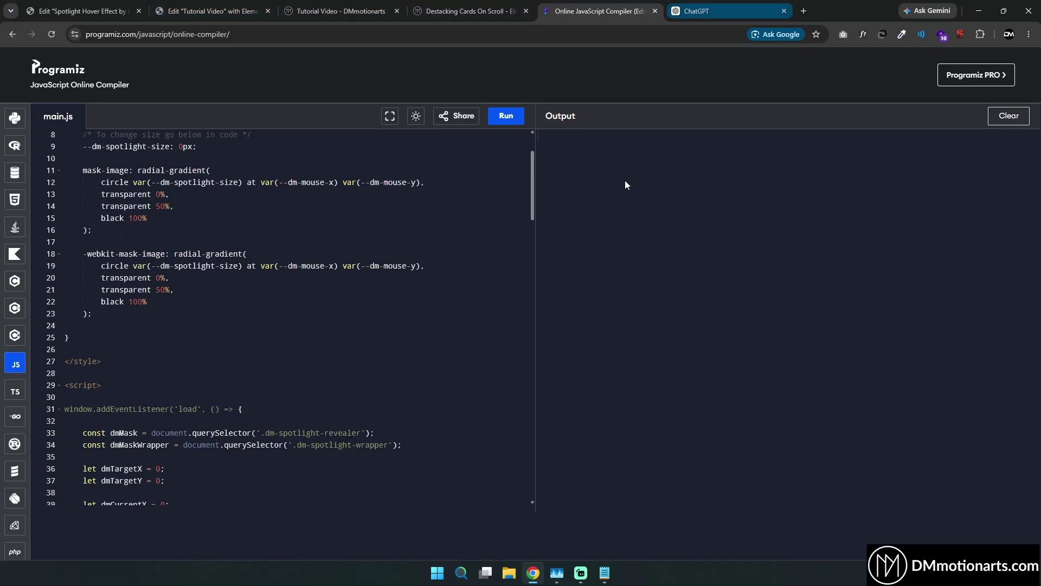
# Look over the live Tutorial Video page, then switch to the Elementor editor and examine the spotlight hover sections
pyautogui.click(336, 11)
pyautogui.scroll(-5, 431, 365)
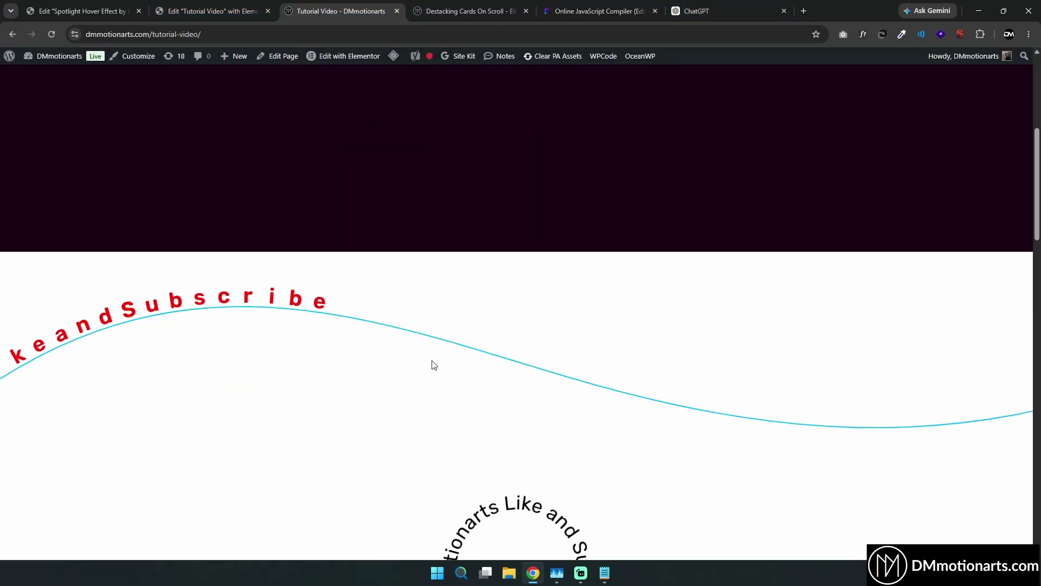
pyautogui.scroll(5, 455, 330)
pyautogui.click(450, 7)
pyautogui.click(82, 11)
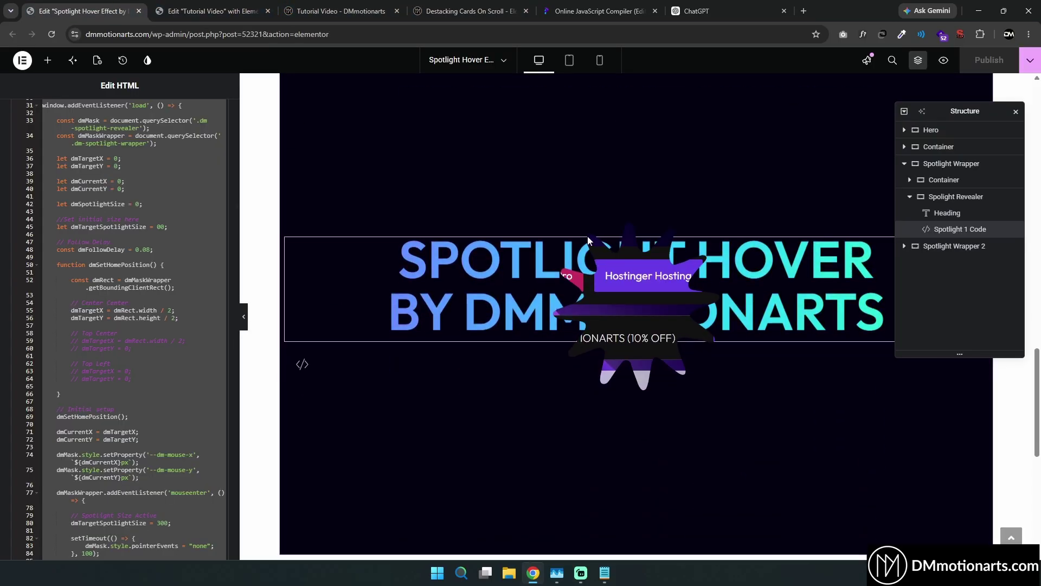
pyautogui.scroll(3, 443, 311)
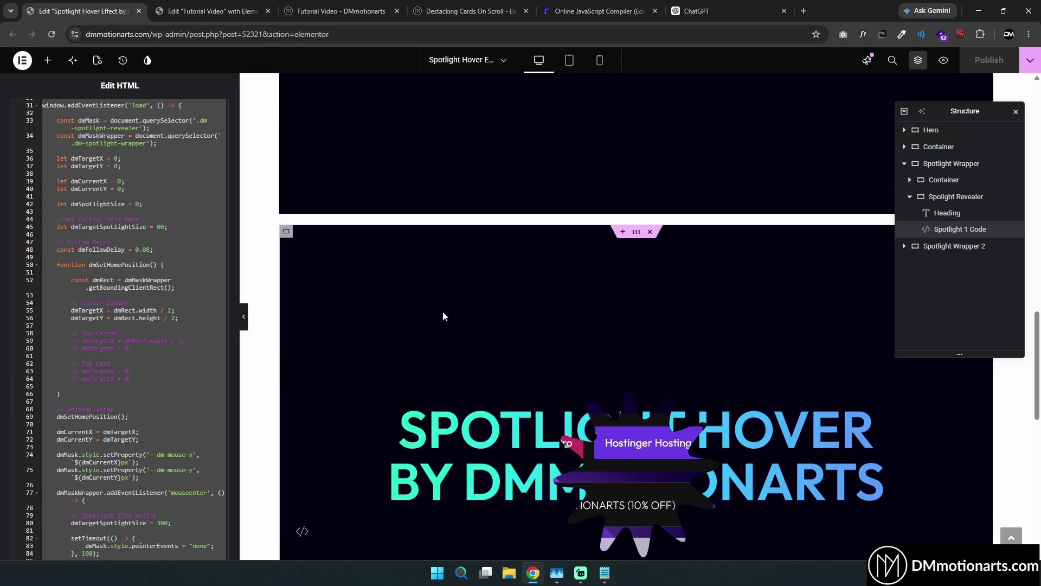
pyautogui.scroll(-5, 442, 311)
pyautogui.scroll(3, 451, 317)
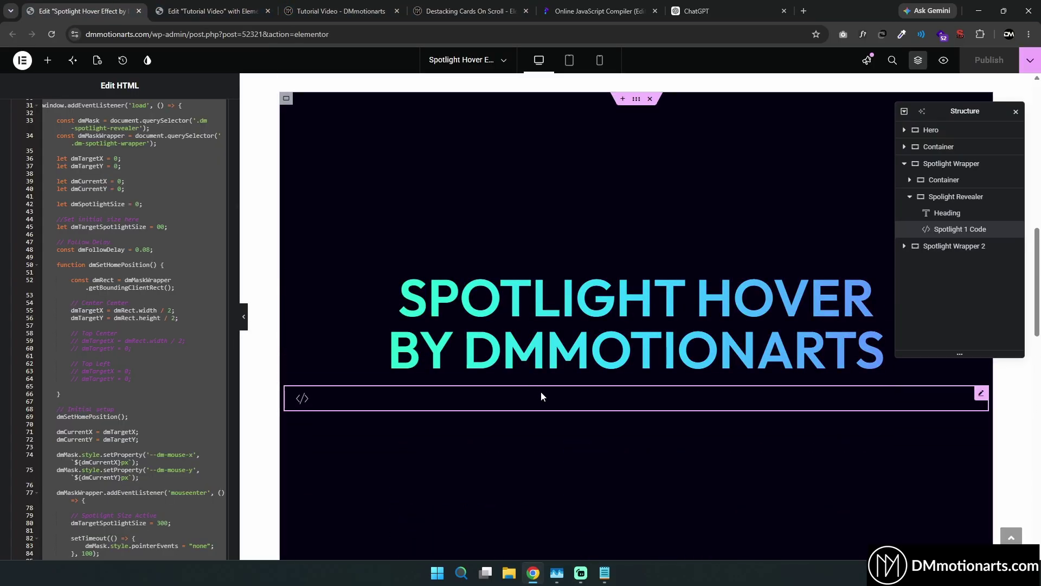